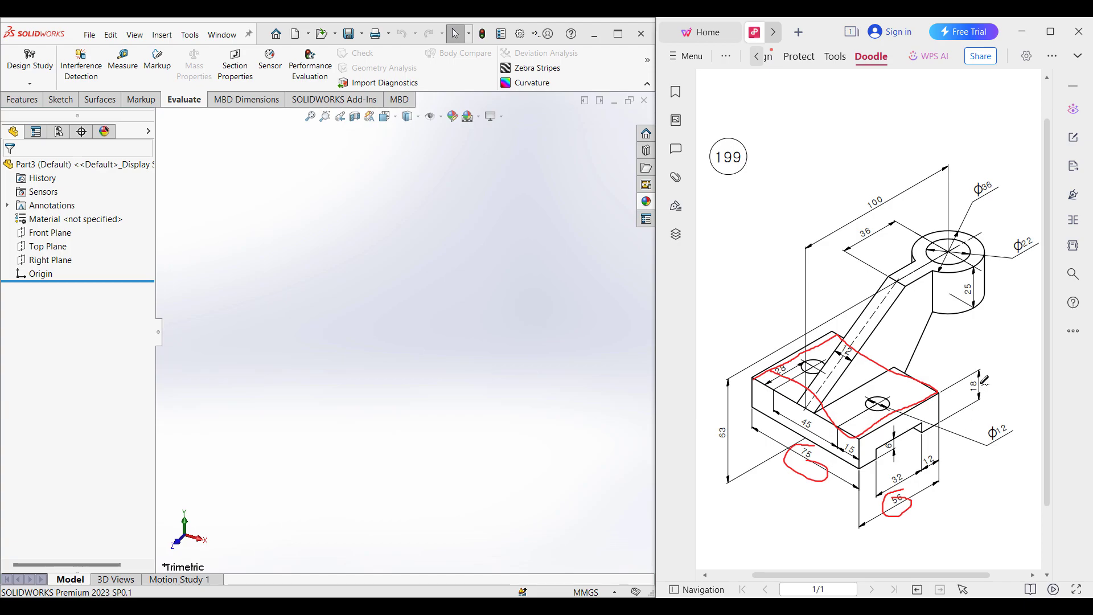
Mark the base's 18 height dimension on the reference drawing and remove all the red marks.
mouse_move(970, 375)
mouse_down()
mouse_move(984, 392)
mouse_move(979, 376)
mouse_up()
key(ctrl+z)
key(ctrl+z)
key(ctrl+z)
key(ctrl+z)
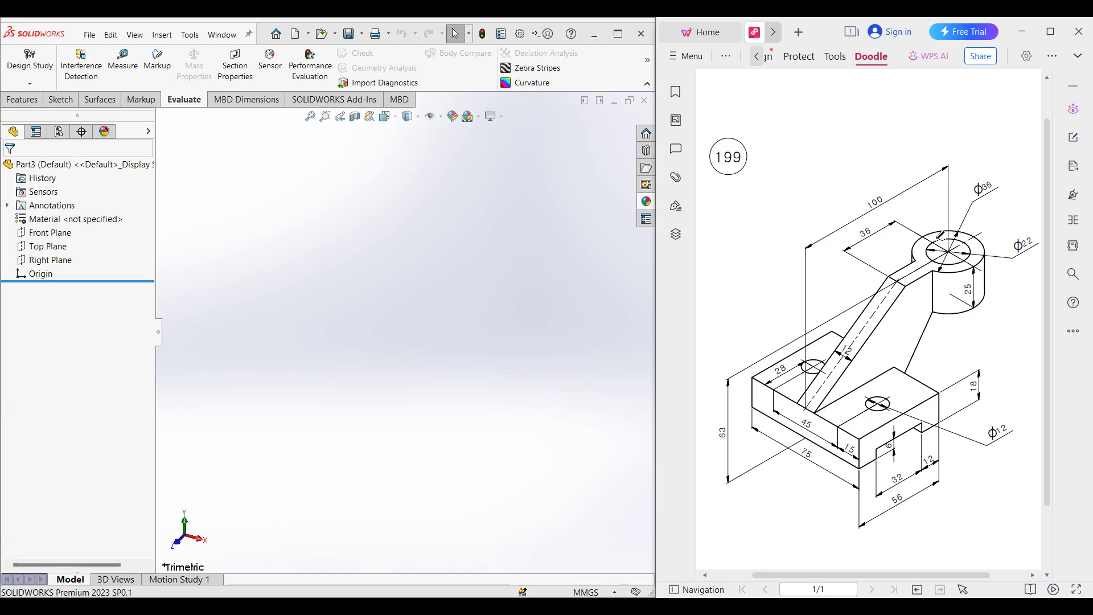
Circle the upper boss's outer ring and the Ø36, 63 and 100 dimensions on the reference drawing.
mouse_move(955, 226)
mouse_down()
mouse_move(922, 235)
mouse_move(917, 266)
mouse_move(950, 279)
mouse_move(987, 256)
mouse_move(976, 228)
mouse_move(960, 228)
mouse_up()
mouse_move(993, 170)
mouse_down()
mouse_move(965, 194)
mouse_move(1008, 190)
mouse_move(990, 170)
mouse_up()
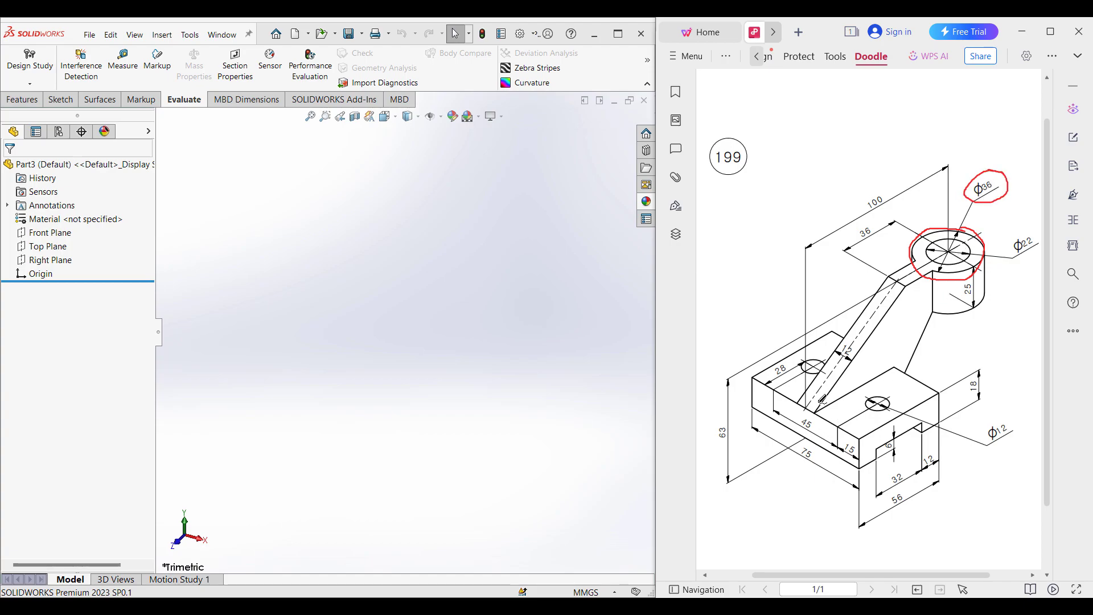
mouse_move(733, 422)
mouse_down()
mouse_move(713, 436)
mouse_move(732, 426)
mouse_up()
mouse_move(867, 192)
mouse_down()
mouse_move(878, 210)
mouse_move(894, 191)
mouse_up()
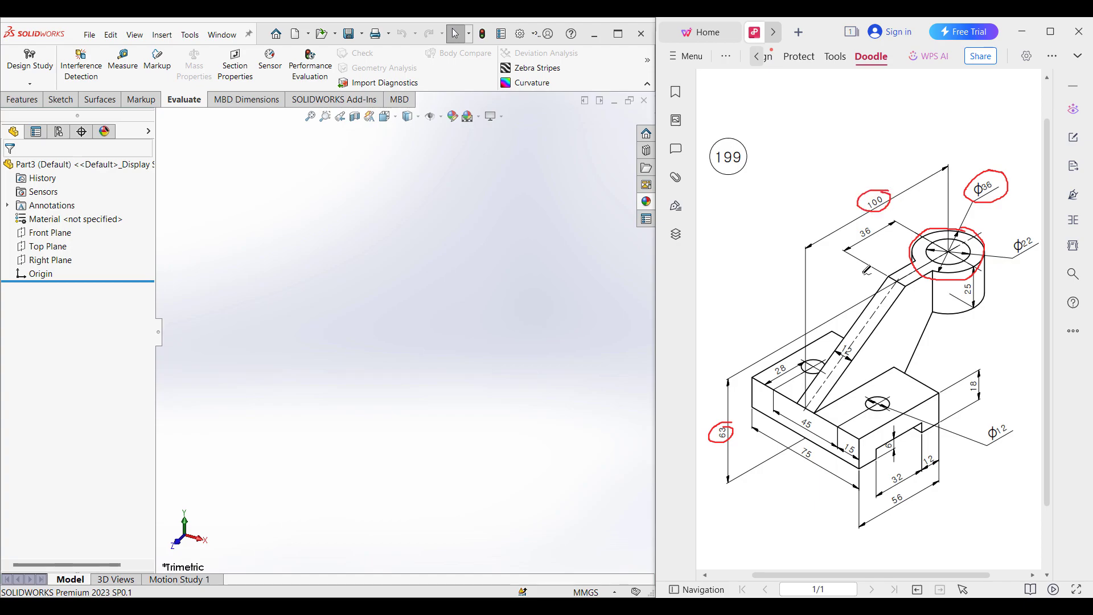
Trace the base's lower edge, outline a plane through the boss's top face, and circle the 63 height, the ring and Ø36 again.
drag(755, 409, 858, 461)
drag(755, 292, 952, 221)
mouse_move(758, 291)
mouse_down()
mouse_move(906, 363)
mouse_move(1018, 294)
mouse_move(986, 226)
mouse_move(954, 216)
mouse_up()
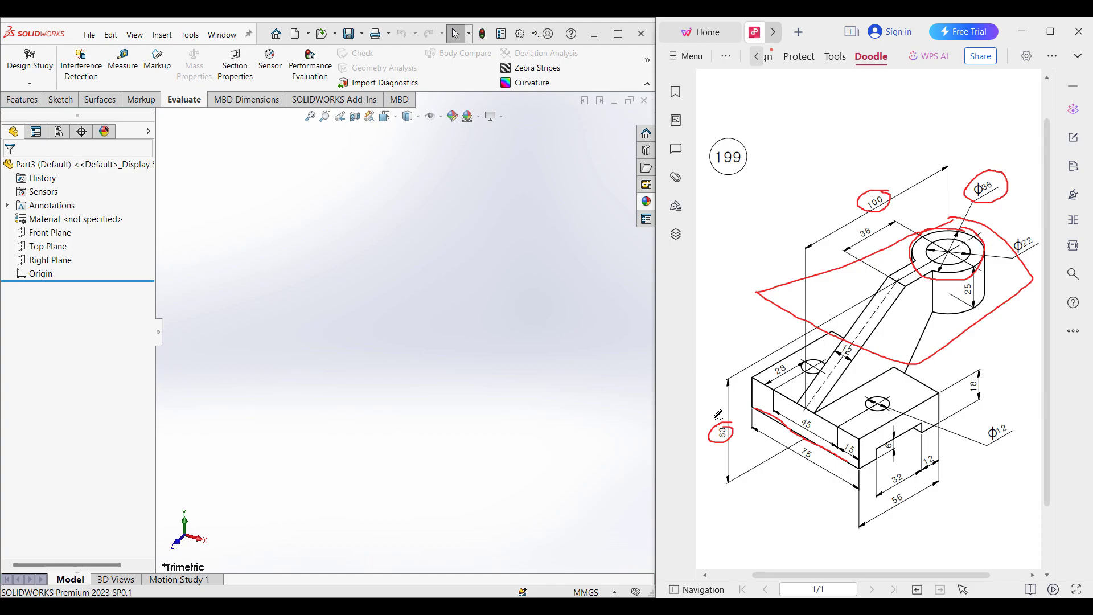
mouse_move(730, 421)
mouse_down()
mouse_move(704, 445)
mouse_move(742, 432)
mouse_move(724, 422)
mouse_up()
mouse_move(954, 224)
mouse_down()
mouse_move(906, 251)
mouse_move(937, 281)
mouse_move(991, 257)
mouse_move(973, 227)
mouse_up()
mouse_move(994, 166)
mouse_down()
mouse_move(983, 196)
mouse_move(1011, 170)
mouse_up()
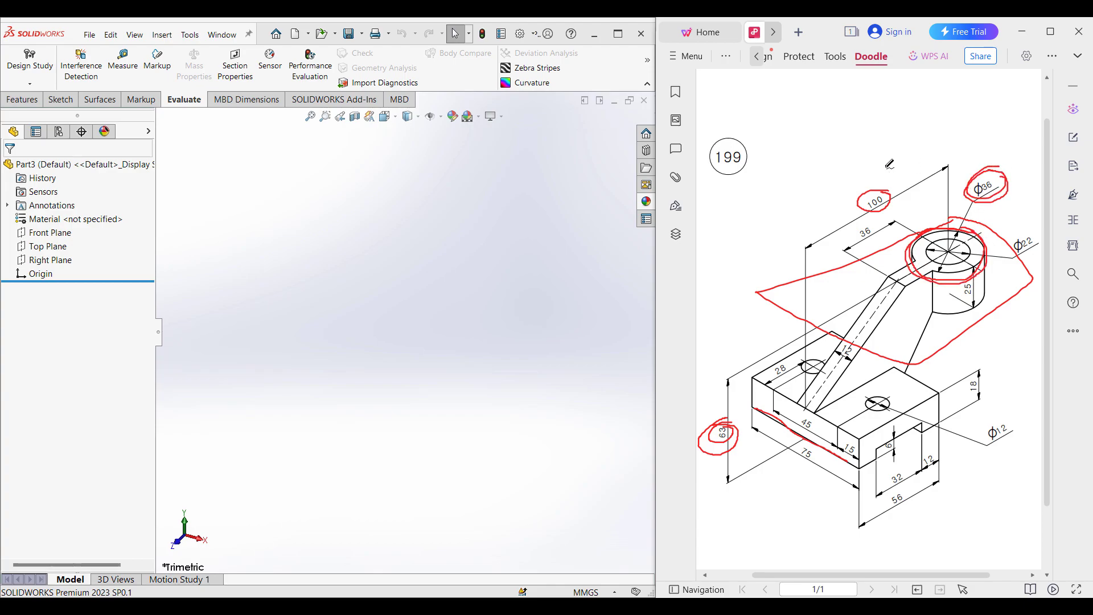
Mark the 100 offset dimension, the boss ring, the base edge and the boss's 25 height on the reference drawing.
drag(863, 194, 886, 190)
drag(928, 234, 910, 221)
drag(743, 379, 805, 418)
mouse_move(877, 181)
mouse_down()
mouse_move(854, 198)
mouse_move(892, 186)
mouse_move(867, 188)
mouse_up()
mouse_move(973, 267)
mouse_down()
mouse_move(978, 306)
mouse_move(952, 295)
mouse_move(978, 294)
mouse_up()
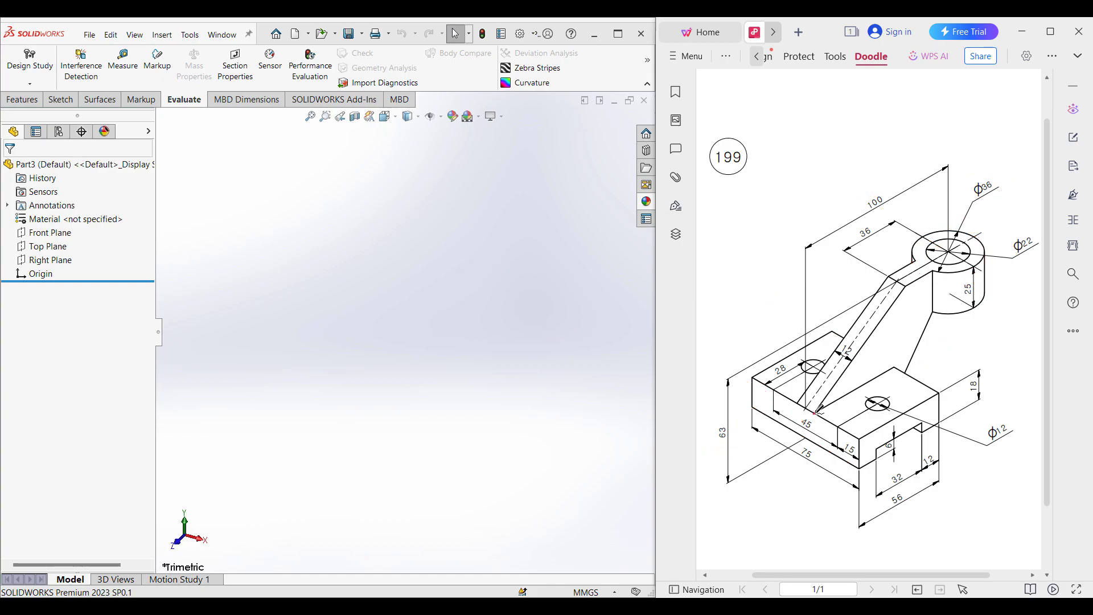
Trace the arm's centreline up to the boss centre and circle its 36 and 100 dimensions on the reference drawing.
drag(820, 389, 888, 290)
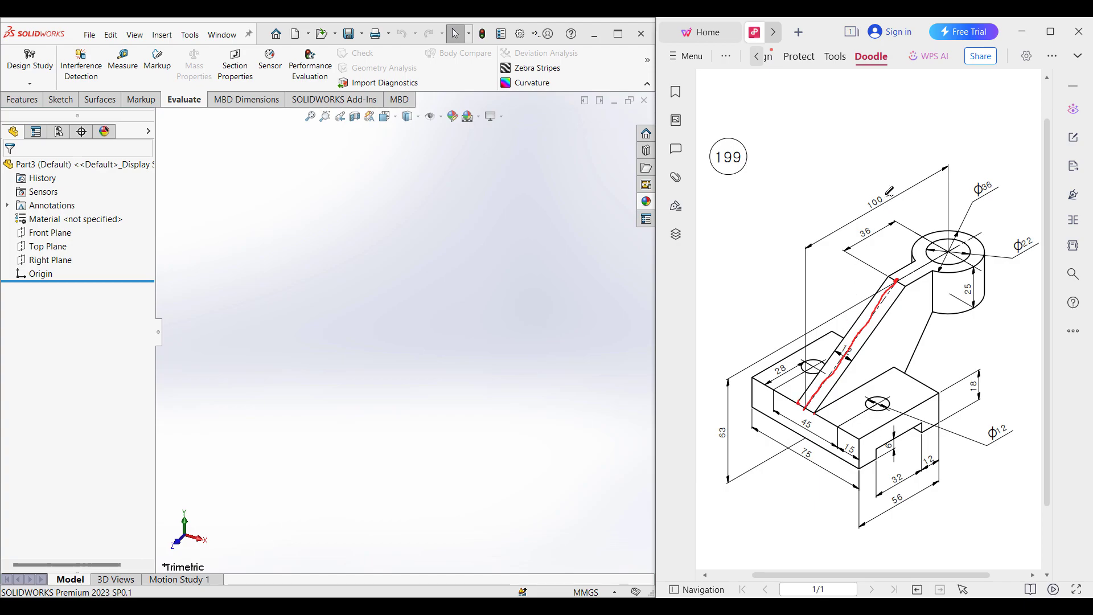
drag(911, 273, 949, 251)
drag(877, 222, 875, 235)
drag(814, 323, 877, 281)
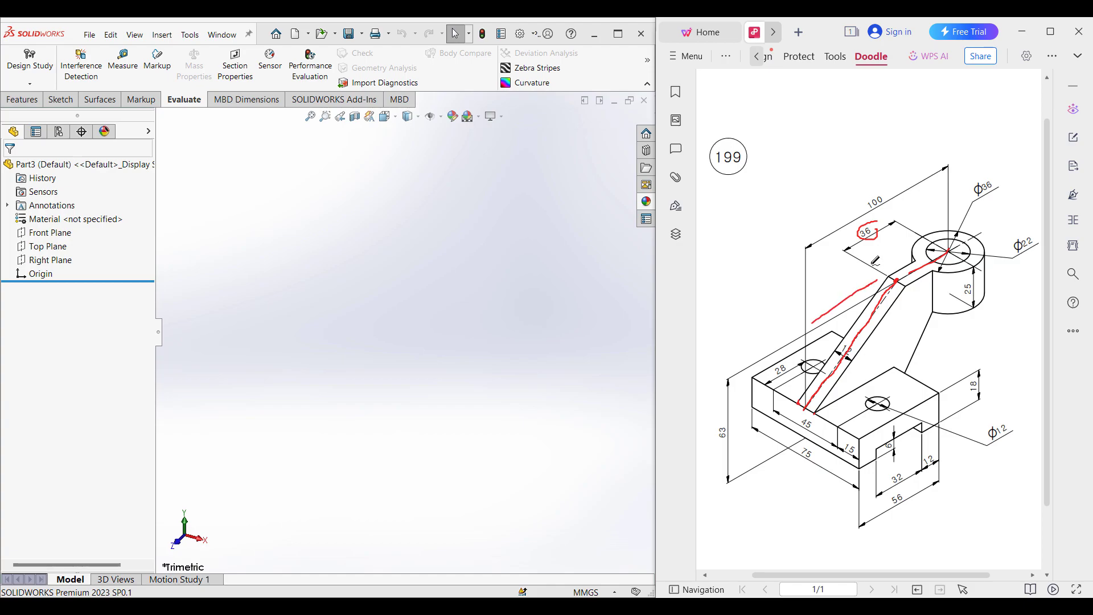
mouse_move(879, 190)
mouse_down()
mouse_move(843, 206)
mouse_move(892, 195)
mouse_move(874, 189)
mouse_move(880, 234)
mouse_up()
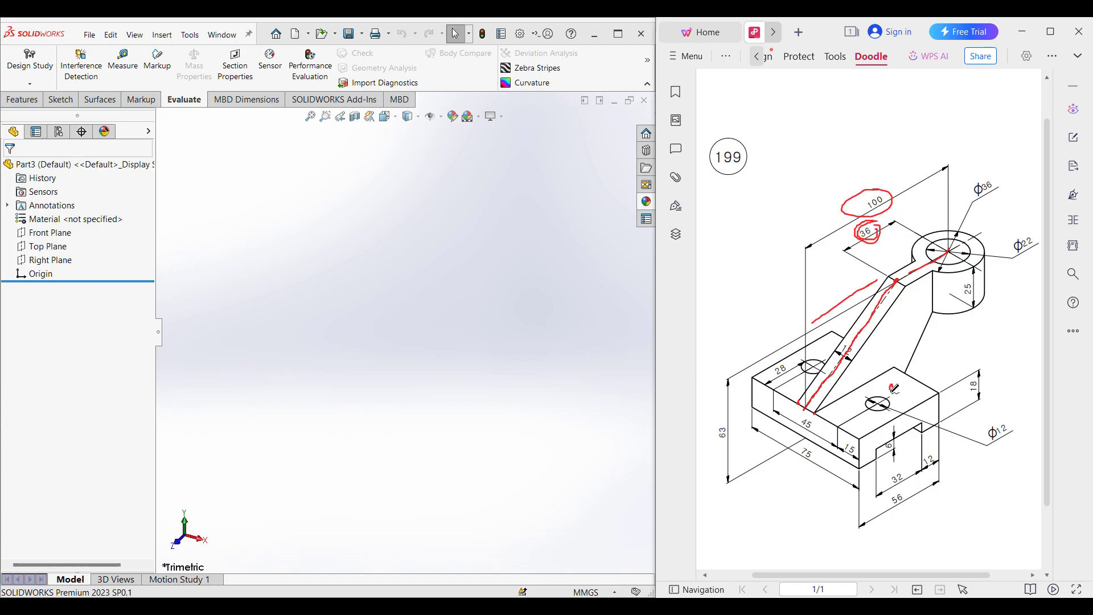
Outline the arm's side profile from base to boss and mark its 12 thickness on the reference drawing.
drag(892, 389, 935, 318)
mouse_move(895, 283)
mouse_down()
mouse_move(921, 263)
mouse_move(937, 316)
mouse_move(908, 367)
mouse_move(885, 399)
mouse_move(838, 424)
mouse_move(817, 402)
mouse_up()
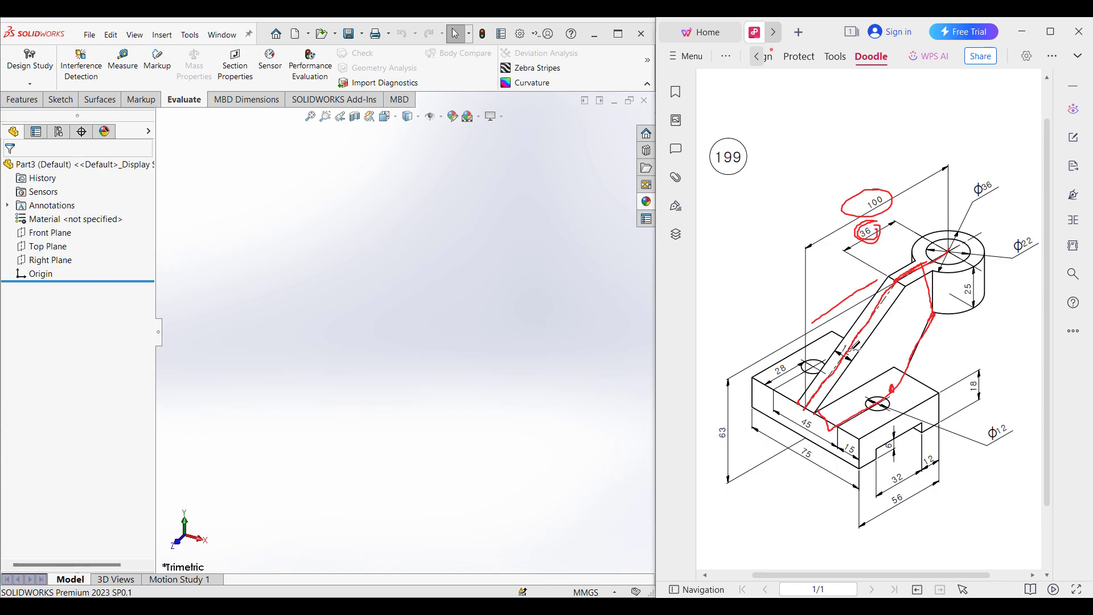
mouse_move(849, 341)
mouse_down()
mouse_move(833, 367)
mouse_move(845, 345)
mouse_up()
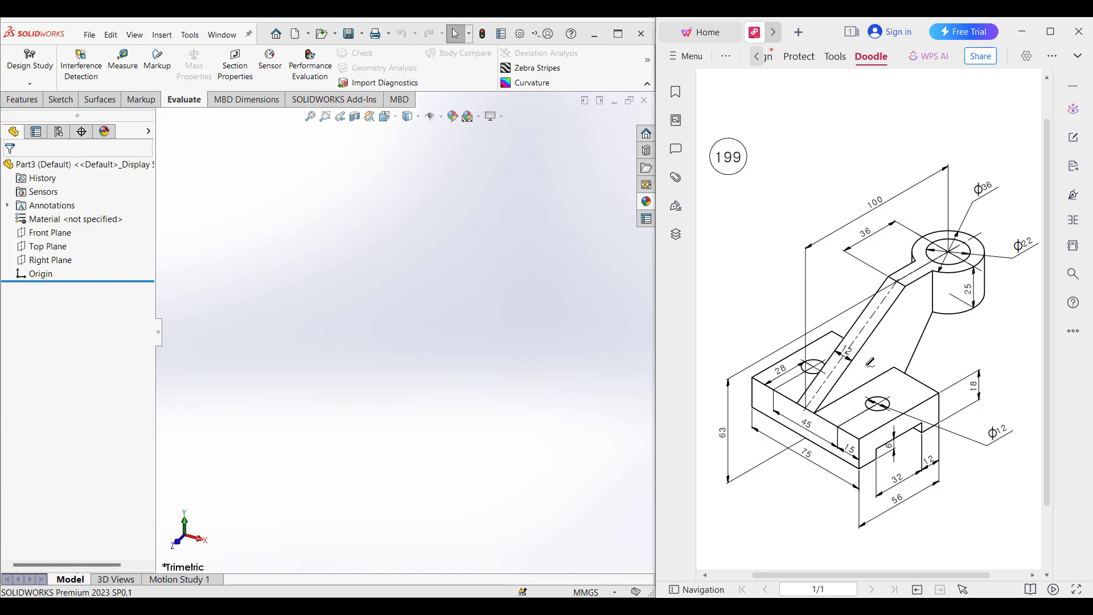
Sketch a center rectangle 75 mm wide and 56 mm high on the Top Plane, centred at the origin.
click(59, 254)
right_click(59, 254)
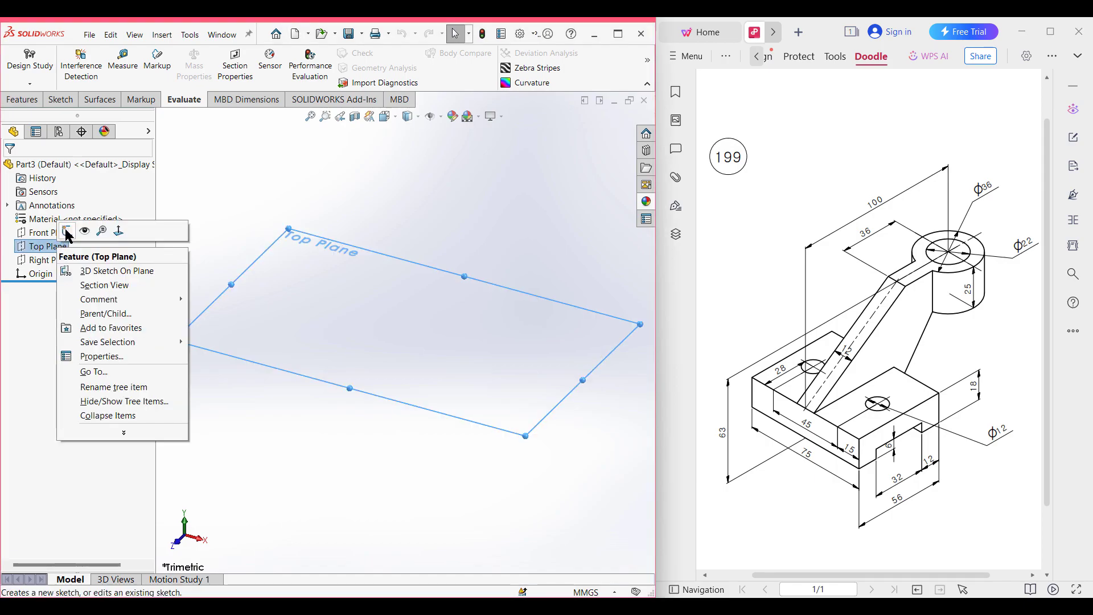
click(67, 230)
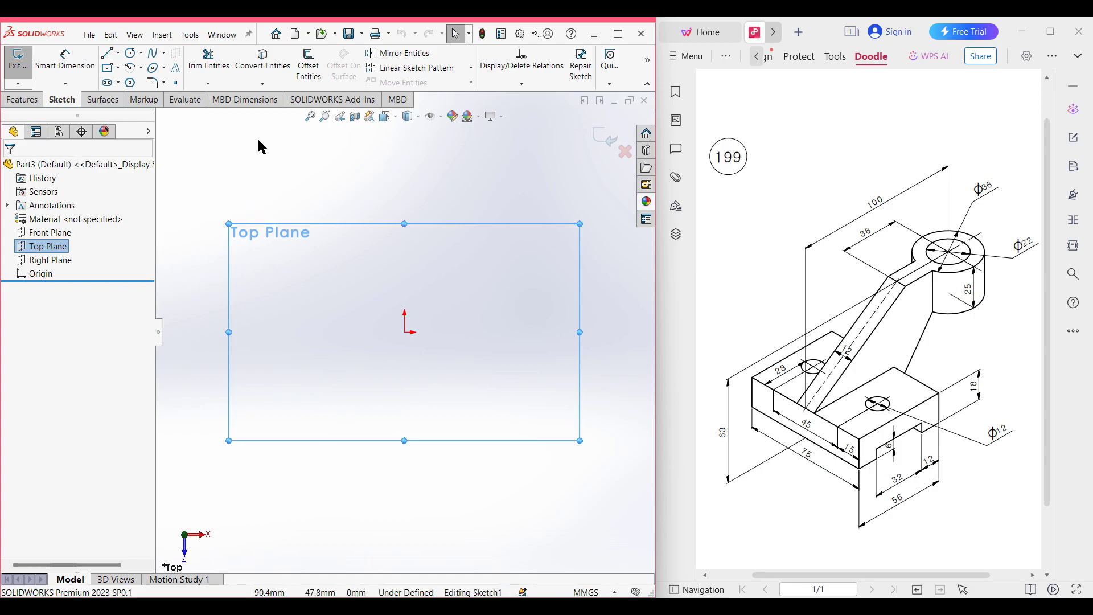
click(109, 67)
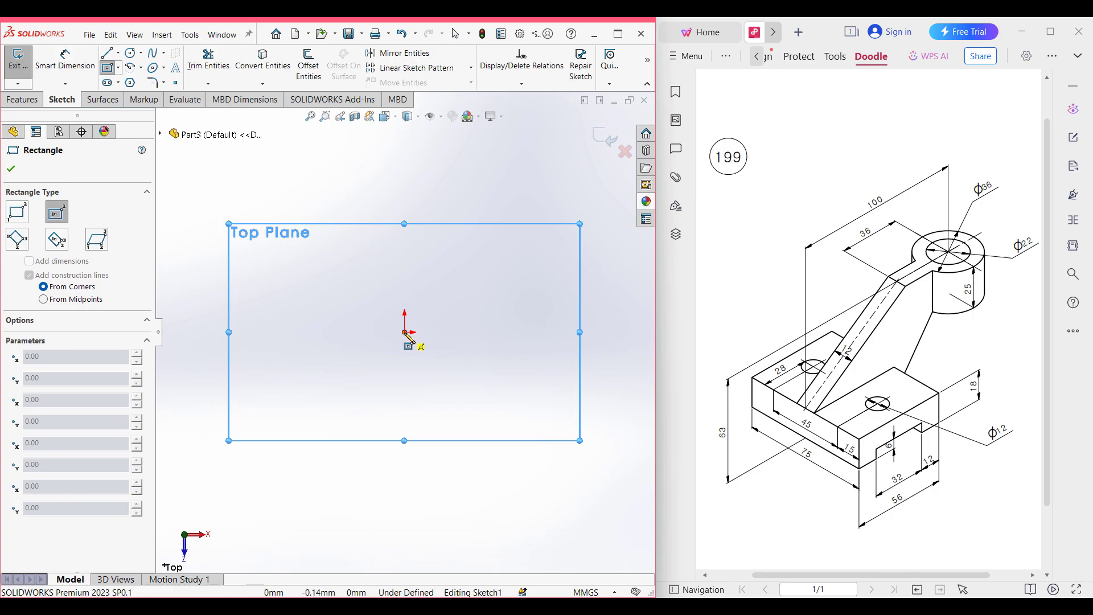
click(404, 332)
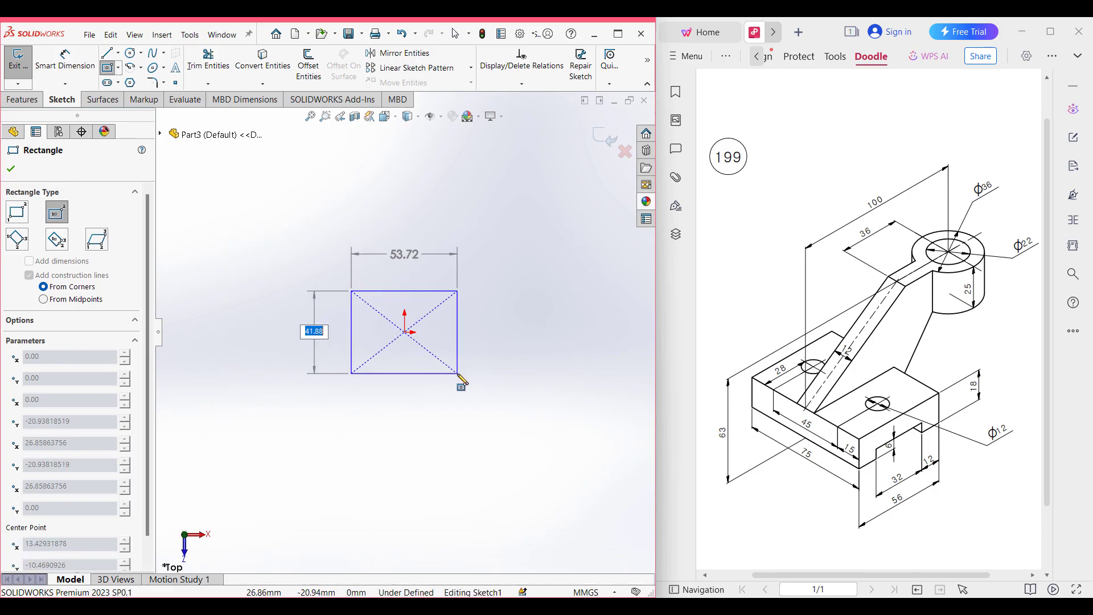
text(56)
key(Tab)
text(75)
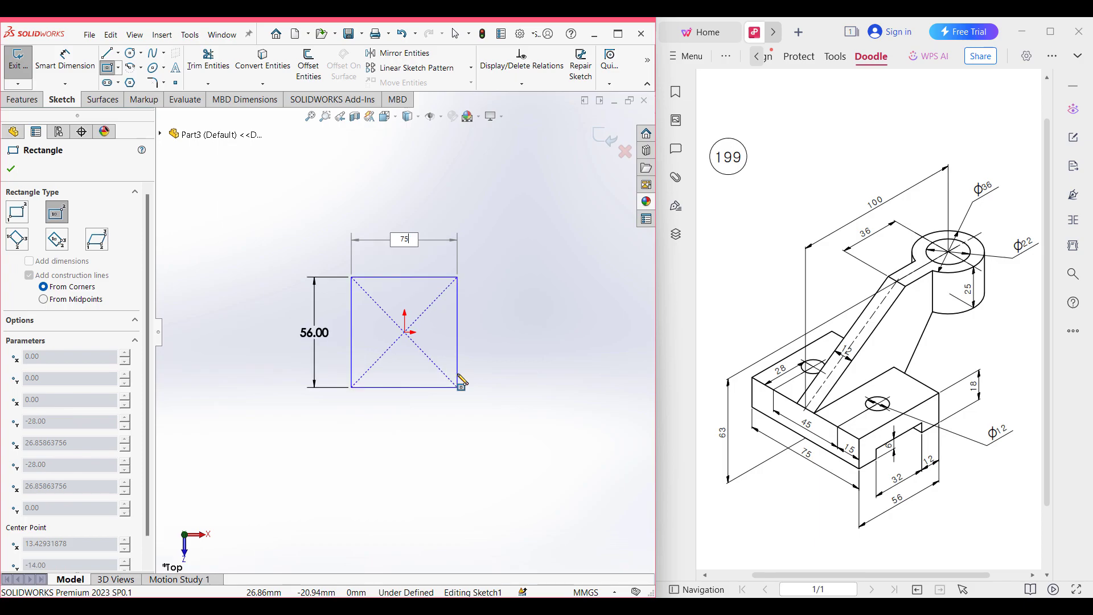
key(Return)
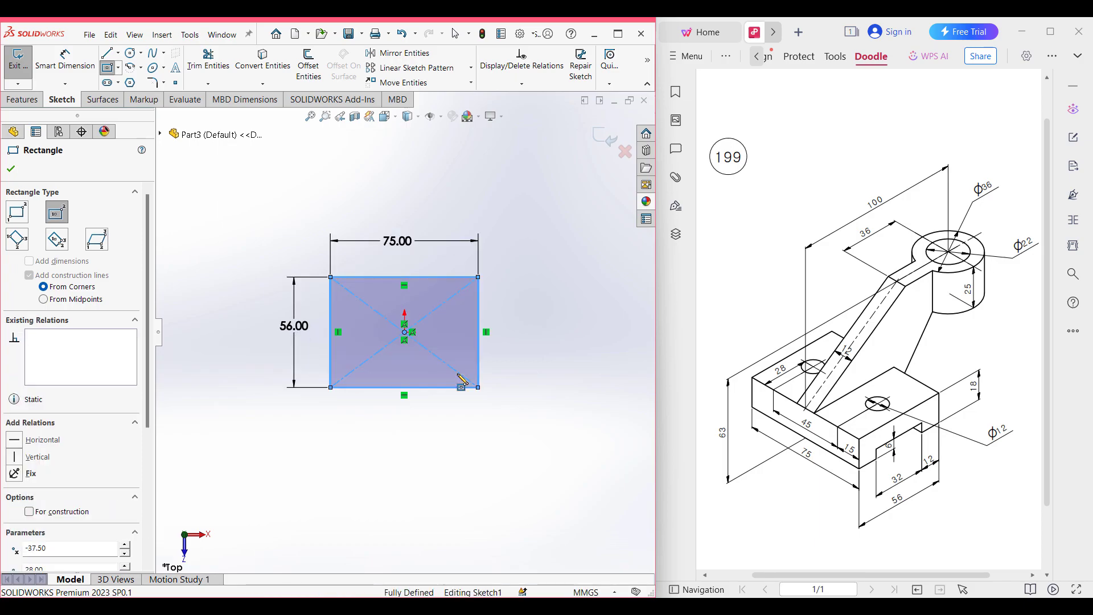
Extrude the rectangle upward 18 mm with a Blind end condition to form the base block.
key(ctrl+7)
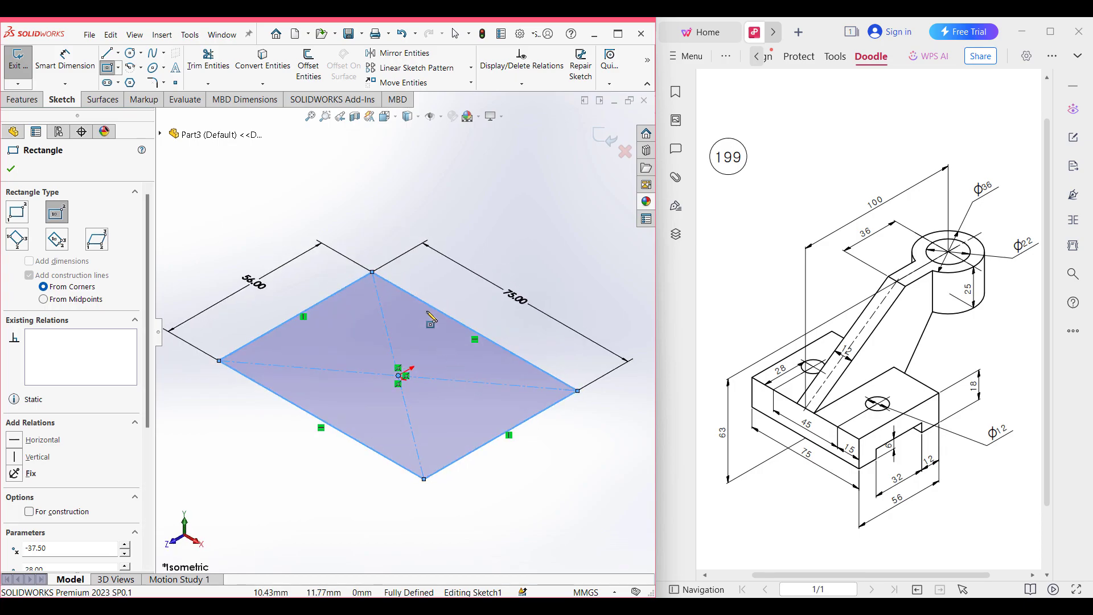
click(25, 67)
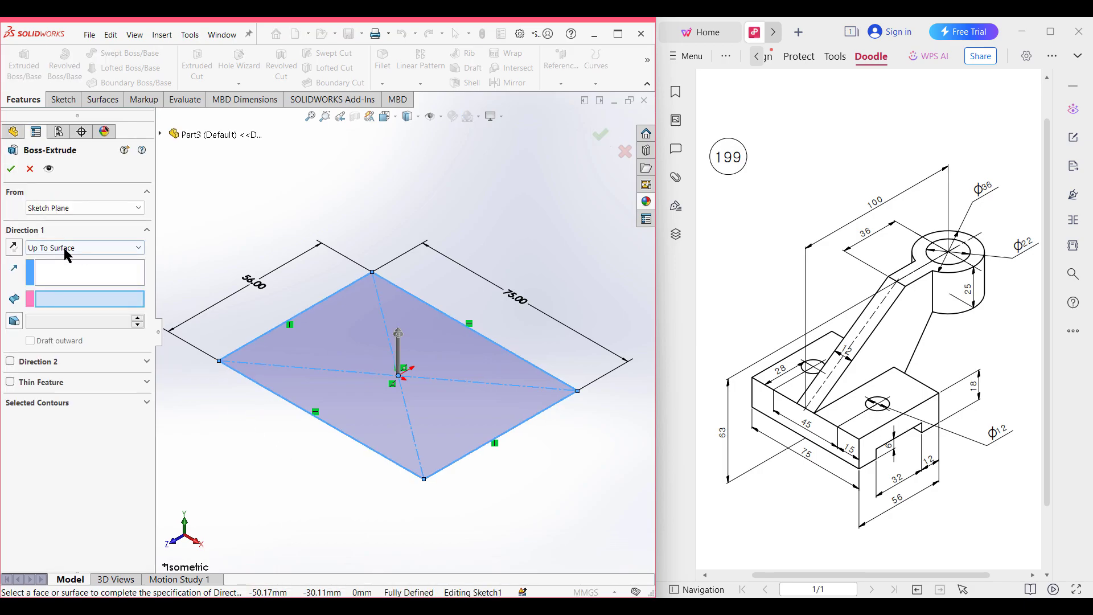
click(64, 247)
click(57, 257)
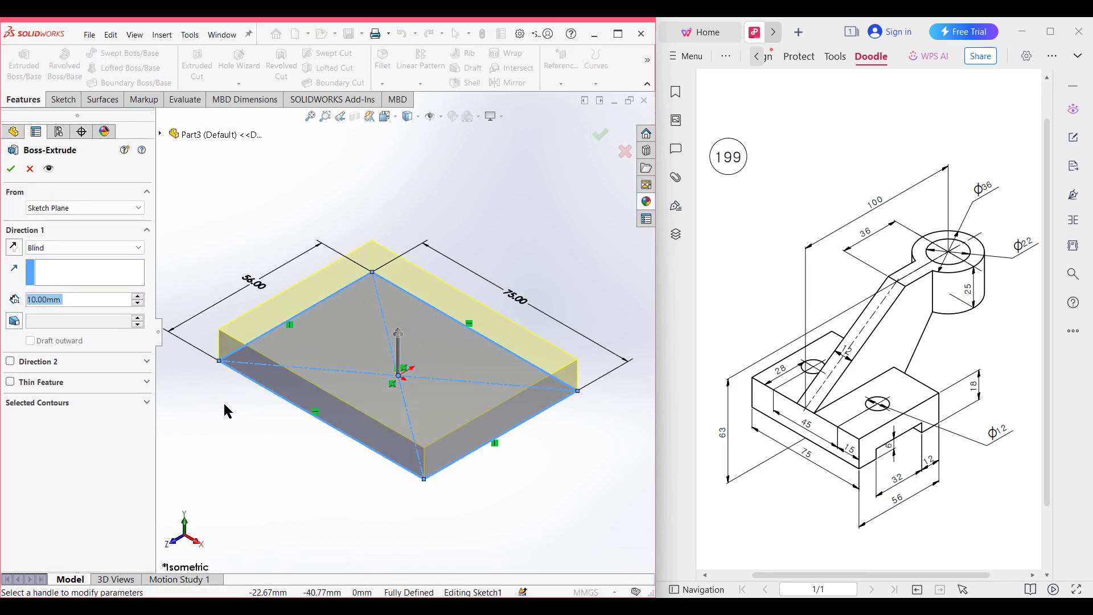
text(18)
key(Return)
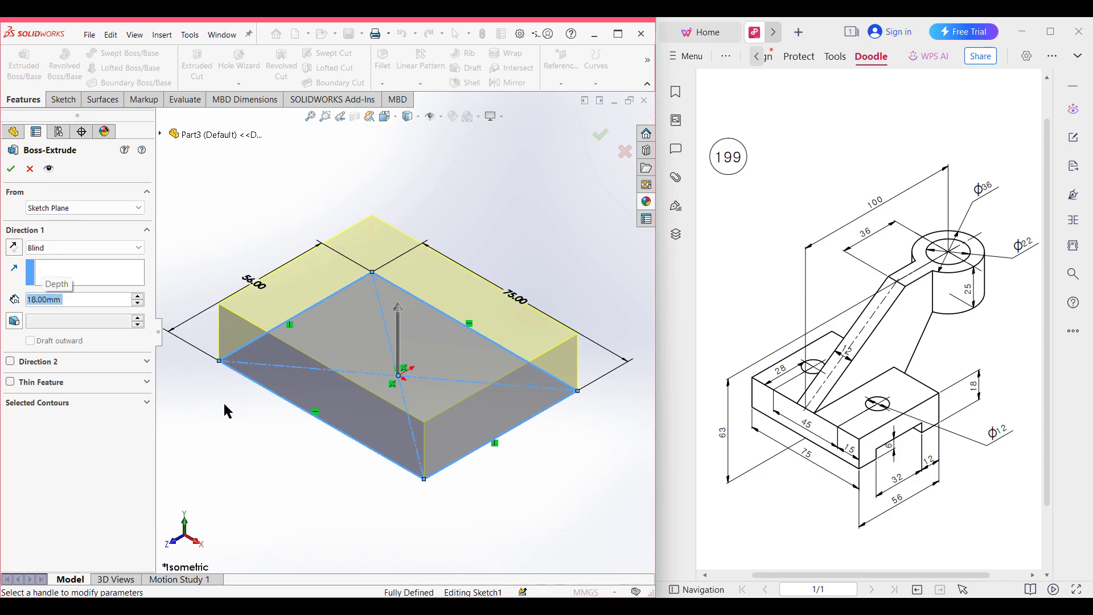
click(11, 168)
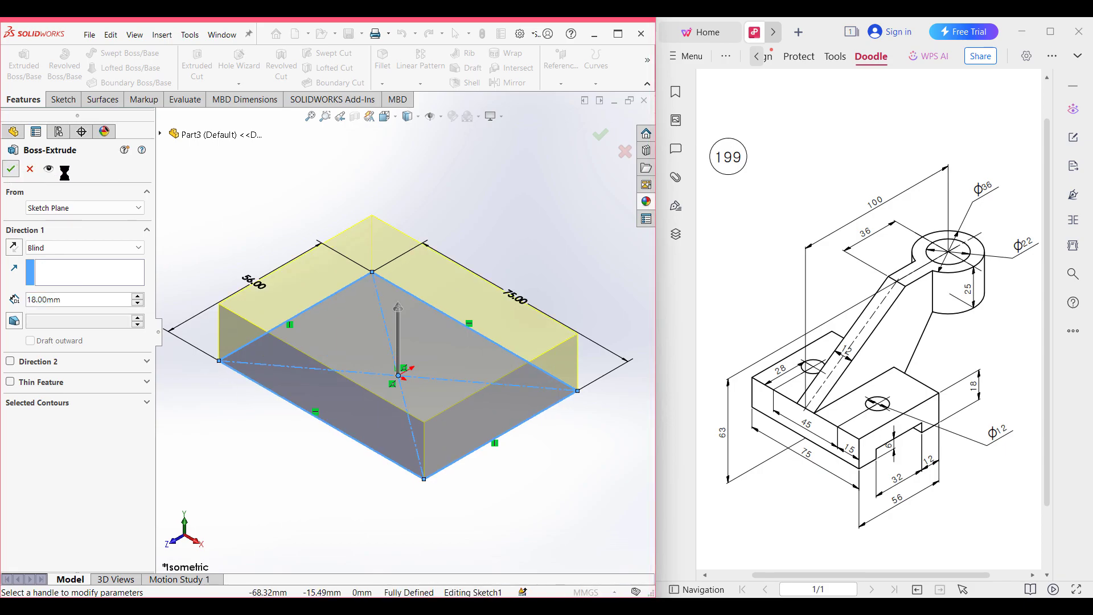
click(245, 188)
Create a reference plane offset 63 mm above the Top Plane.
scroll(283, 216, down, 3)
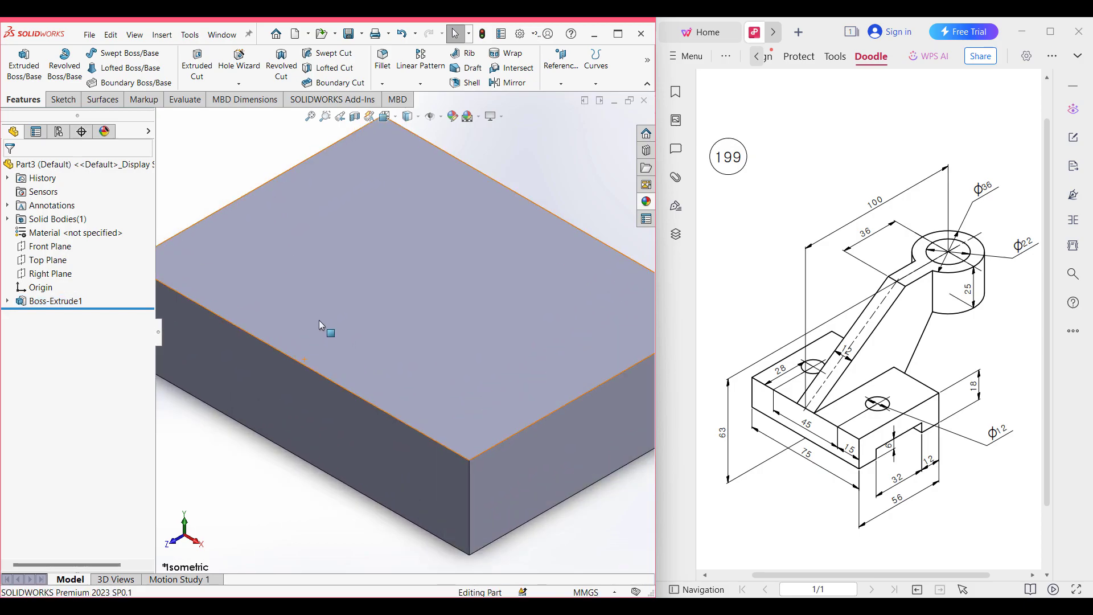
scroll(310, 317, up, 4)
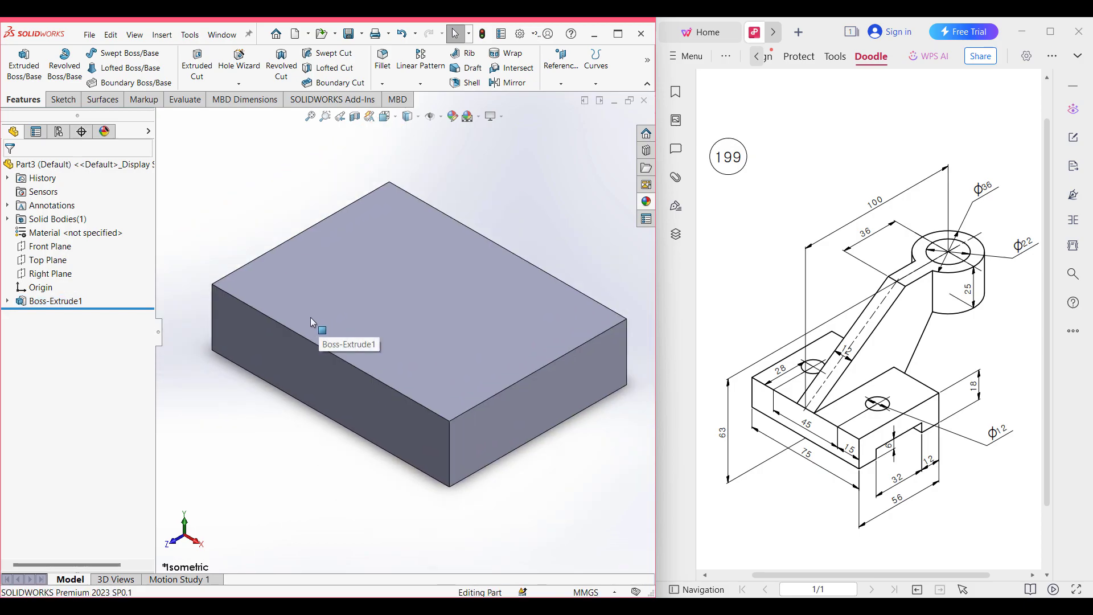
click(49, 261)
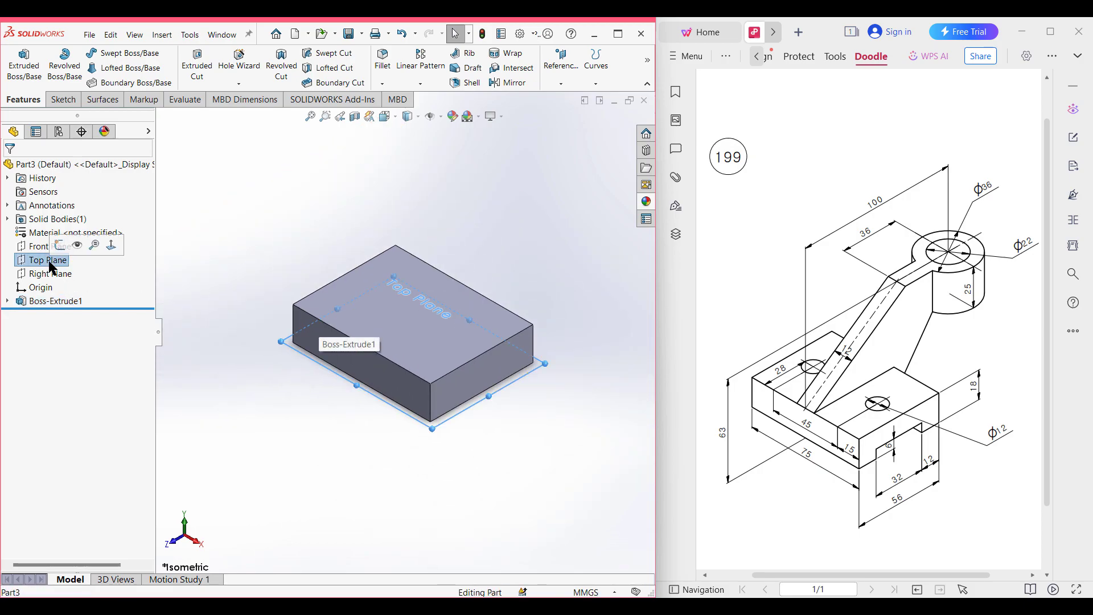
click(559, 76)
click(568, 100)
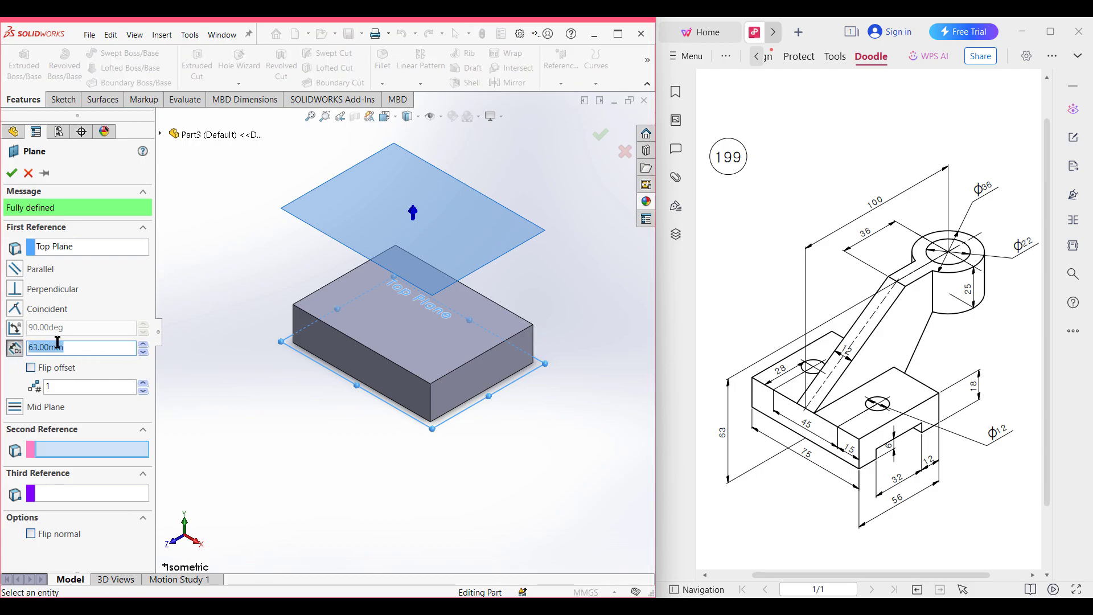
click(10, 173)
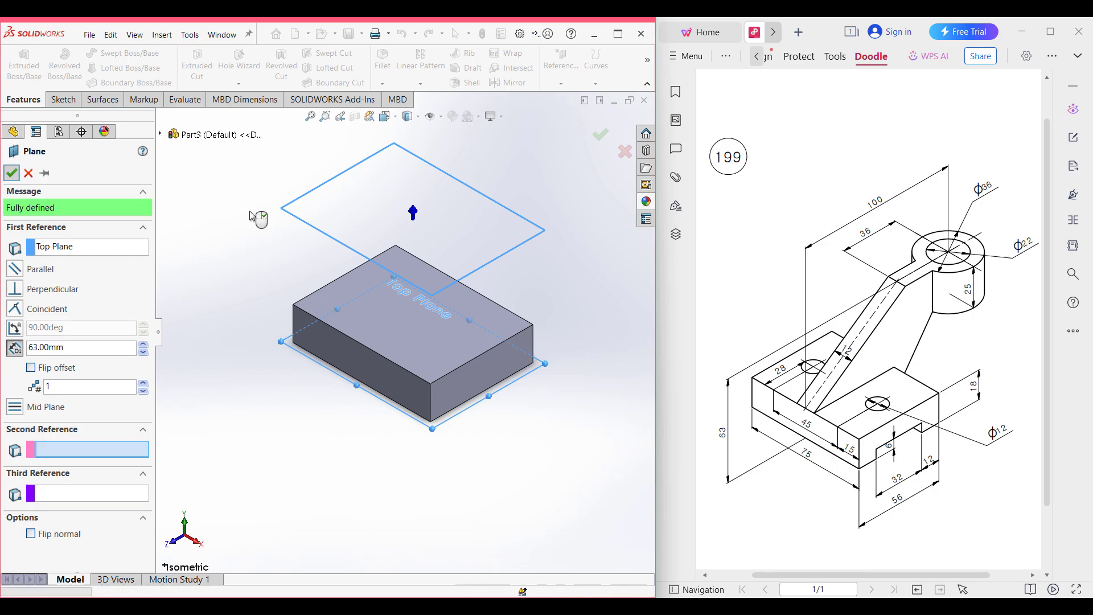
Sketch a 36 mm diameter circle on the offset plane, beyond the base's rear edge and vertically in line with the origin.
click(341, 195)
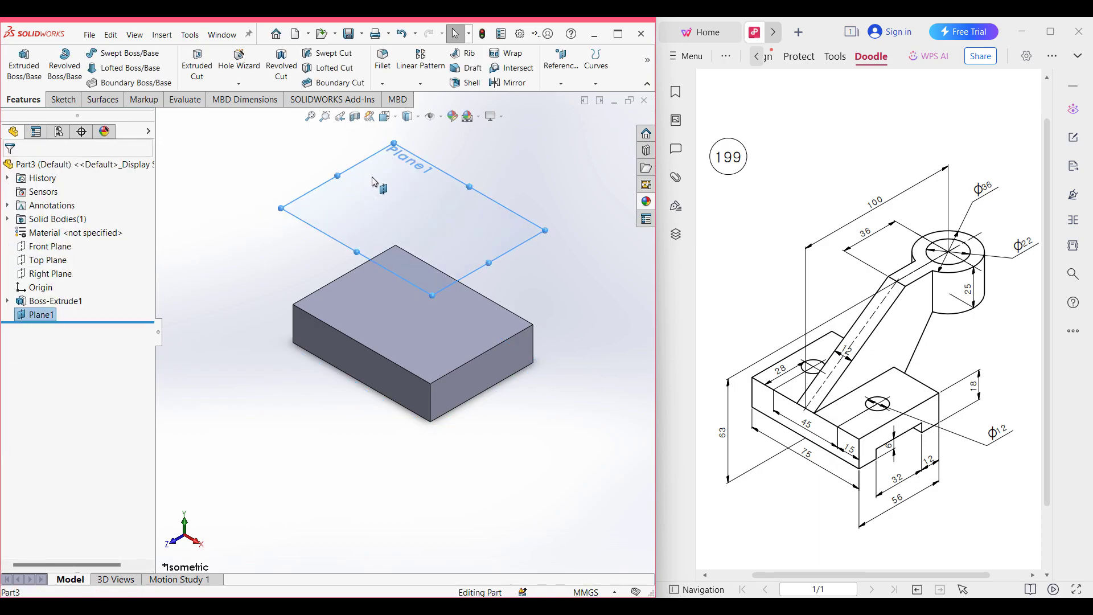
right_click(376, 178)
click(399, 160)
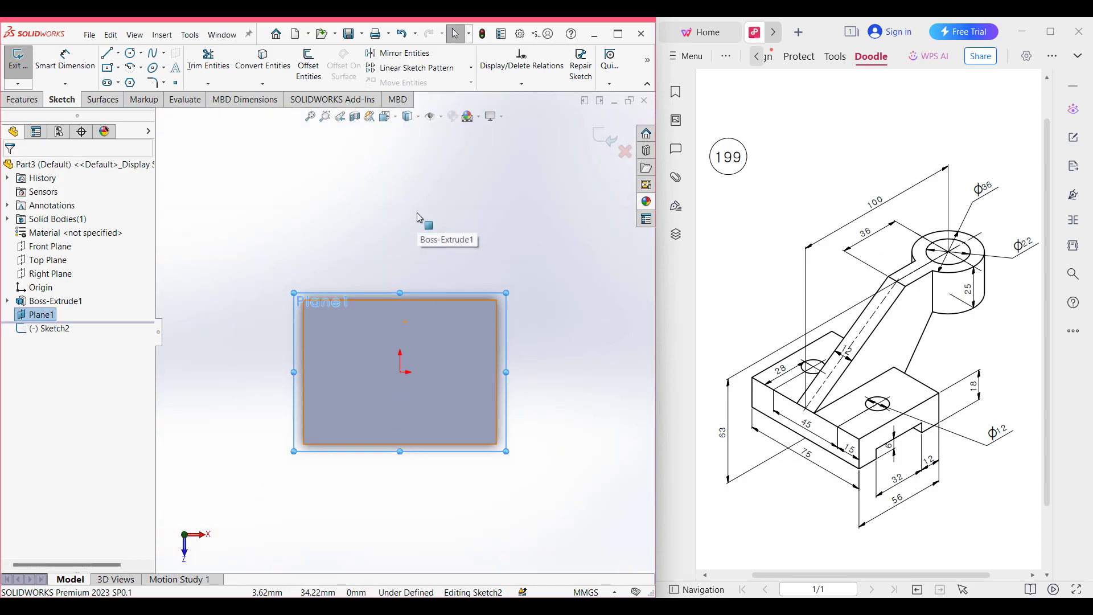
click(131, 53)
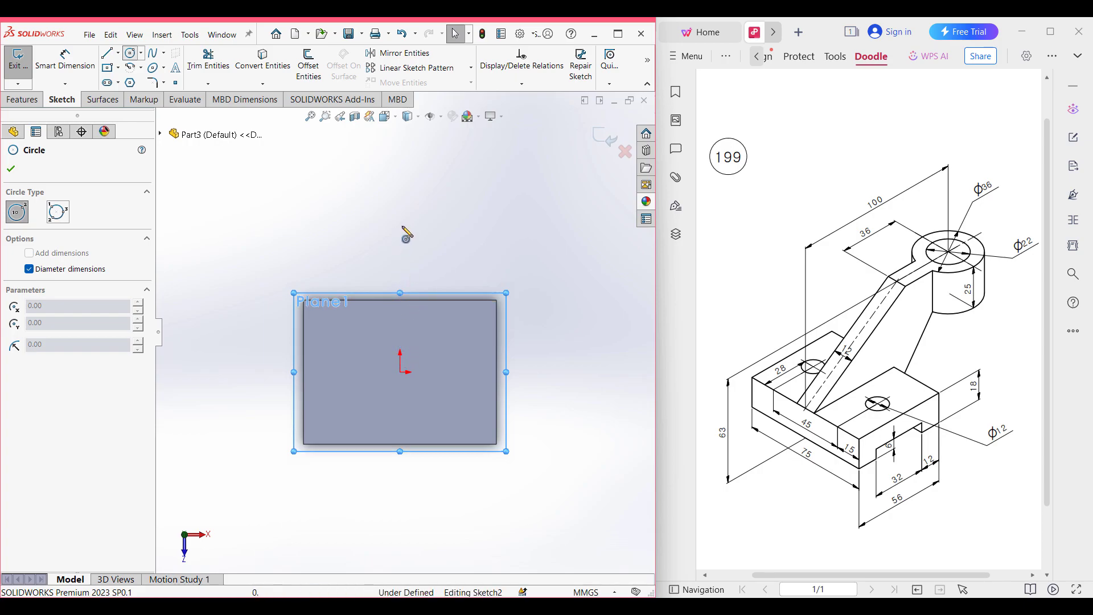
click(400, 196)
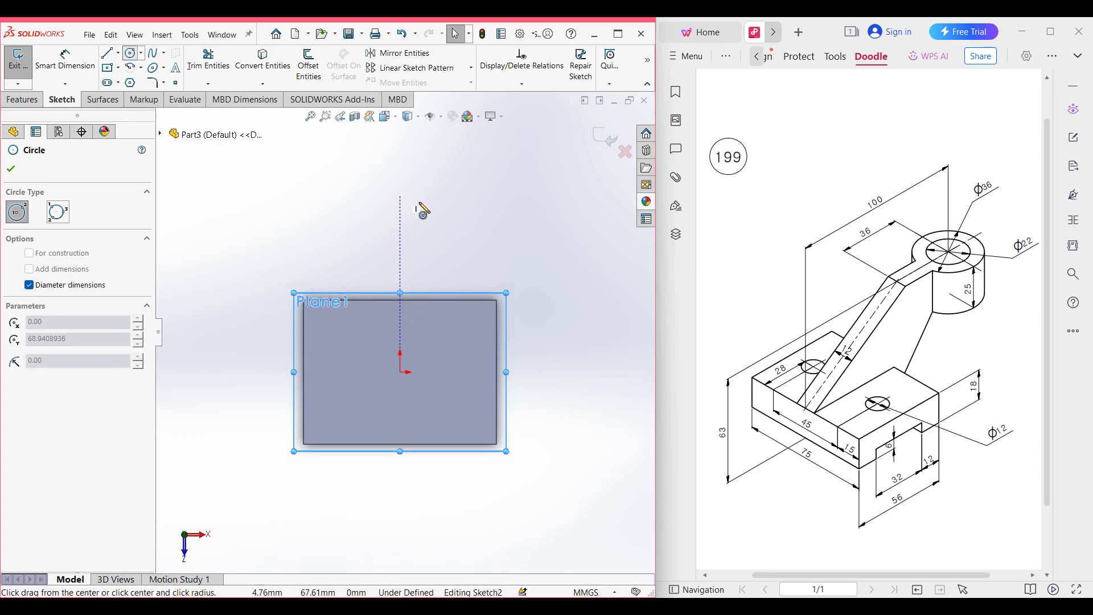
text(36)
key(Return)
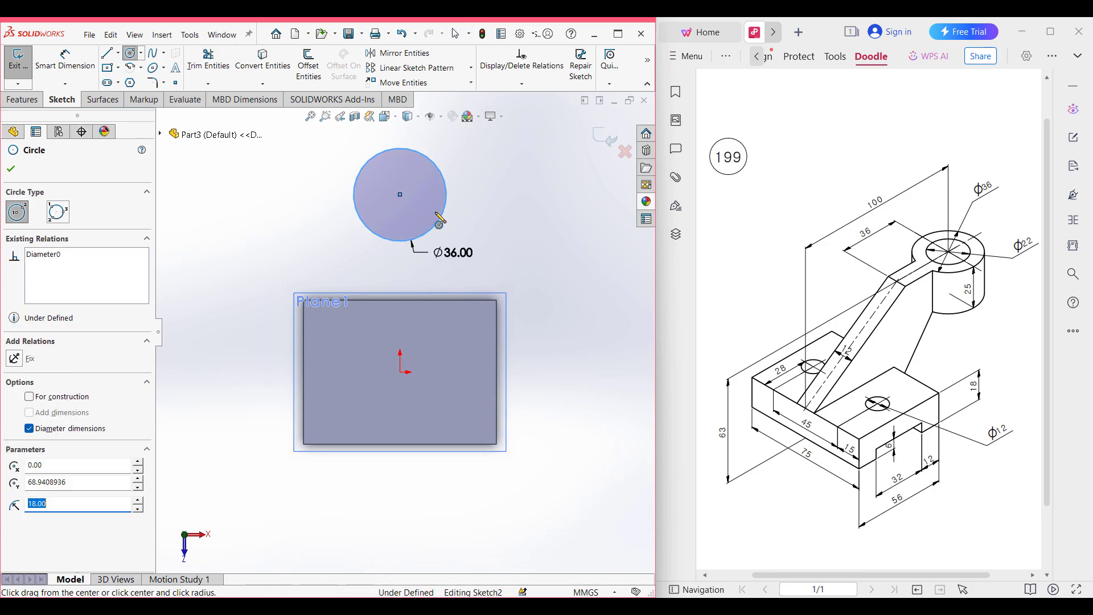
Dimension the circle's centre 100 mm from the base block's front edge.
click(64, 57)
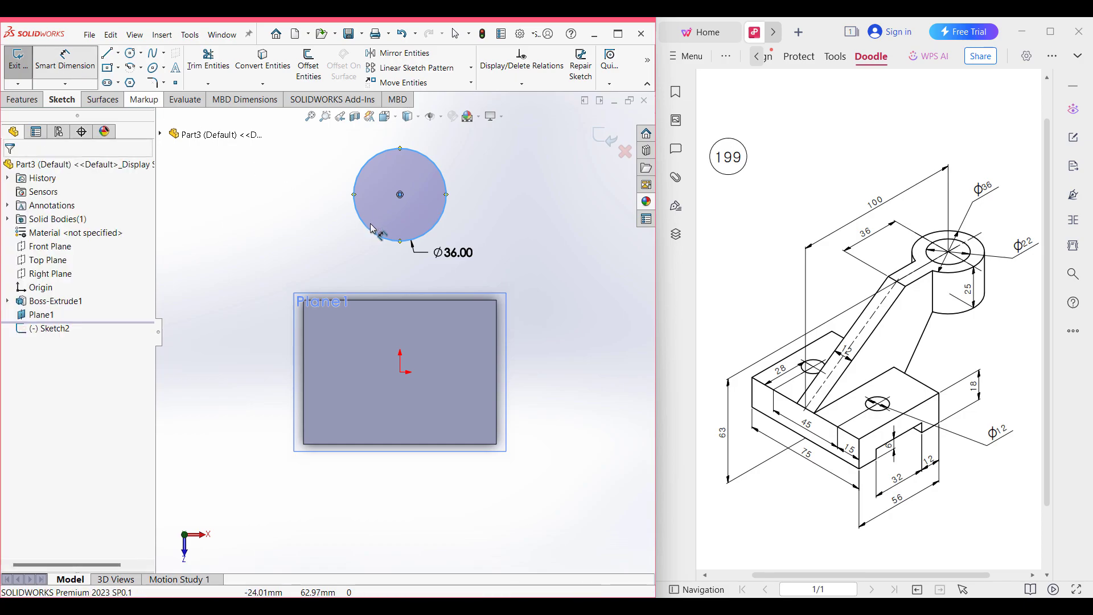
click(382, 238)
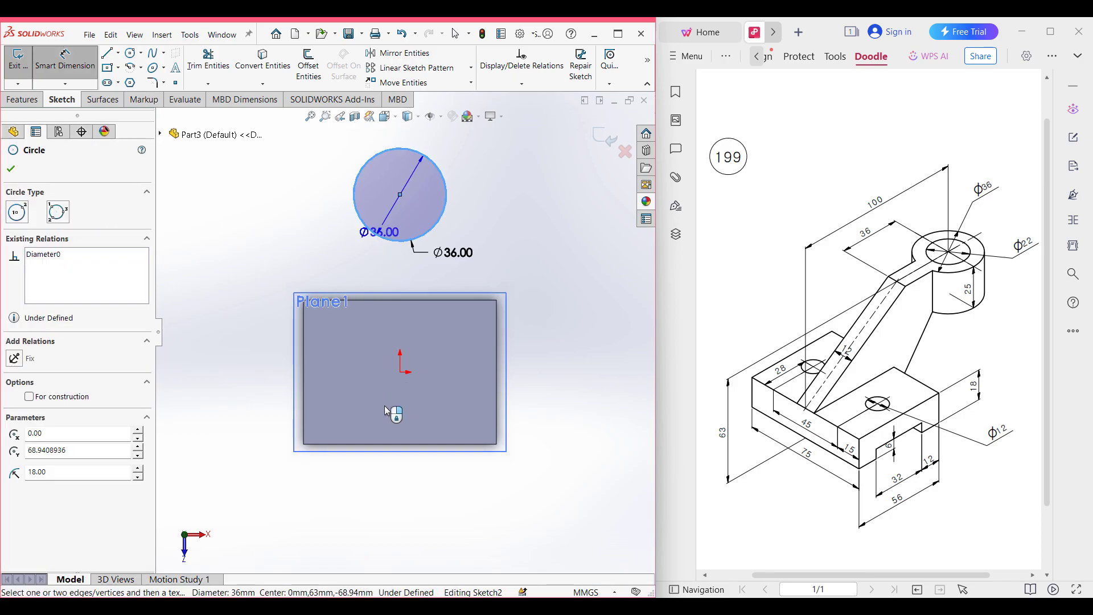
click(388, 450)
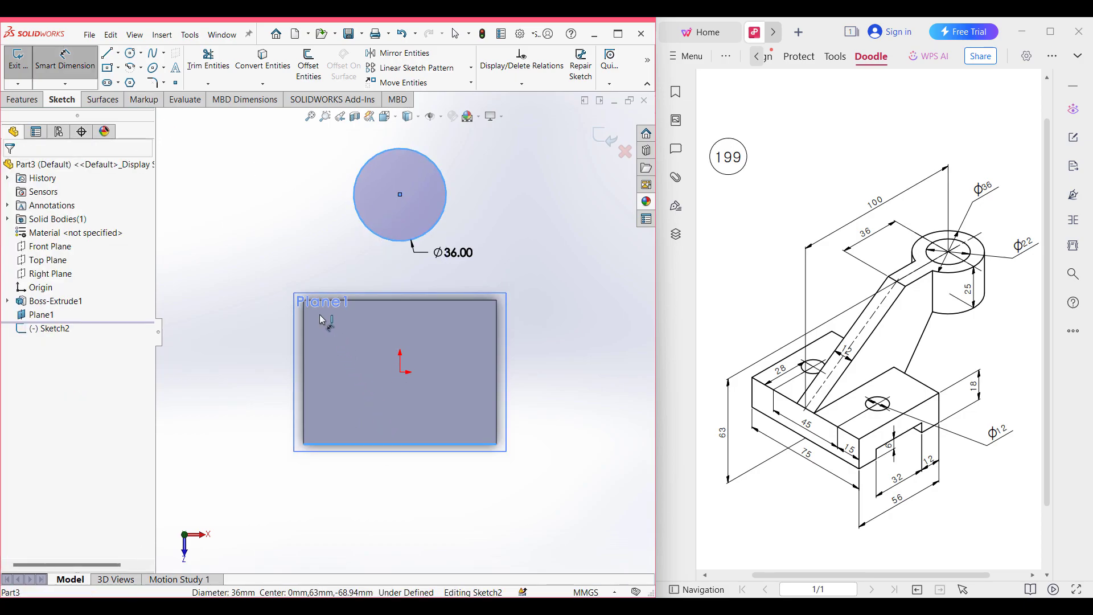
click(278, 242)
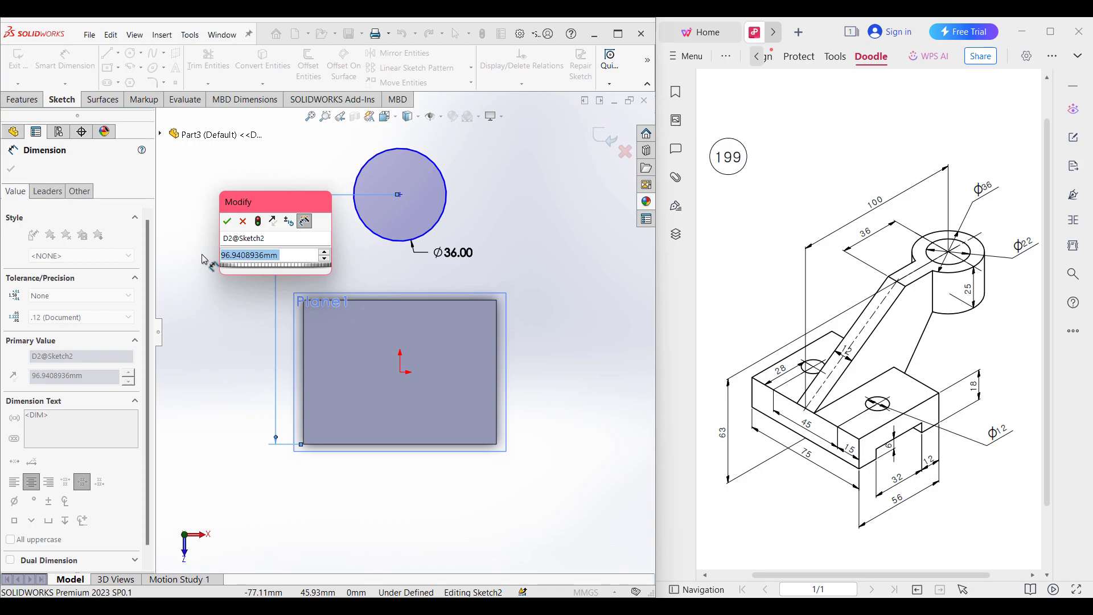
text(100)
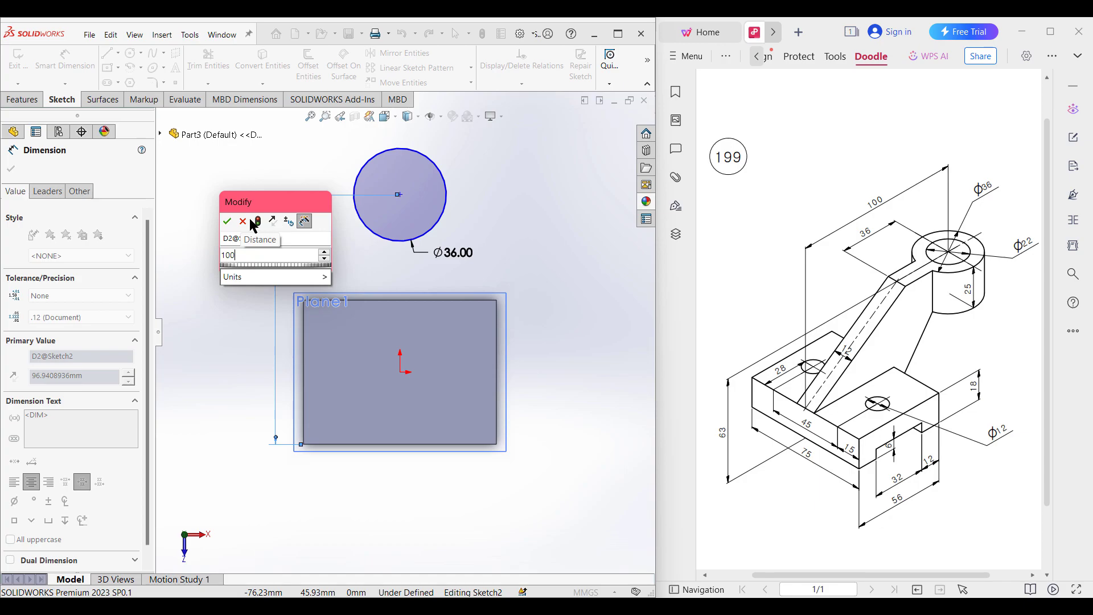
click(227, 220)
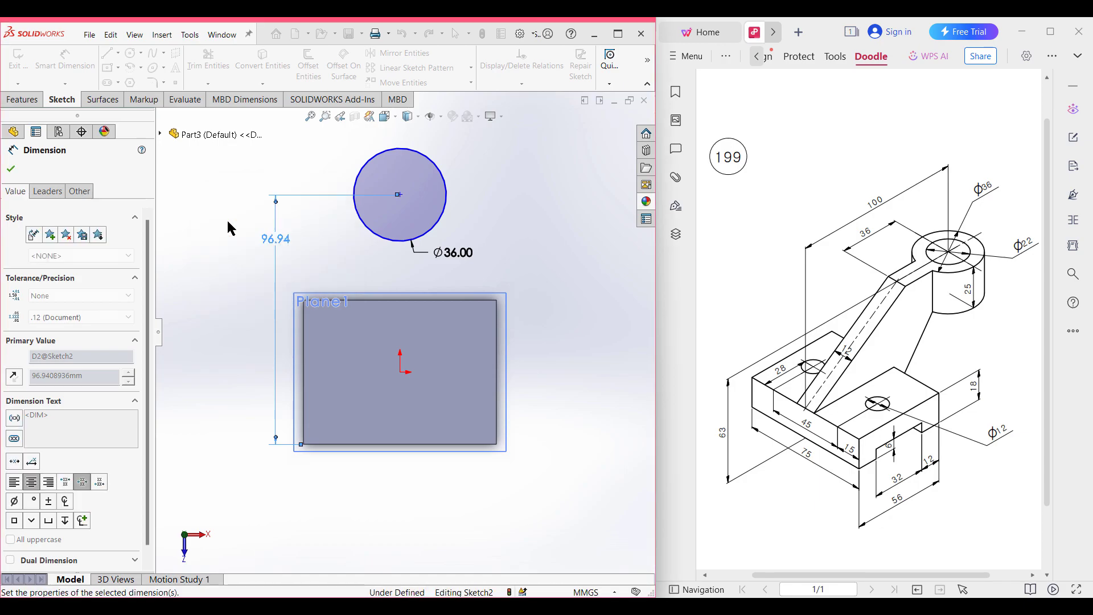
click(10, 170)
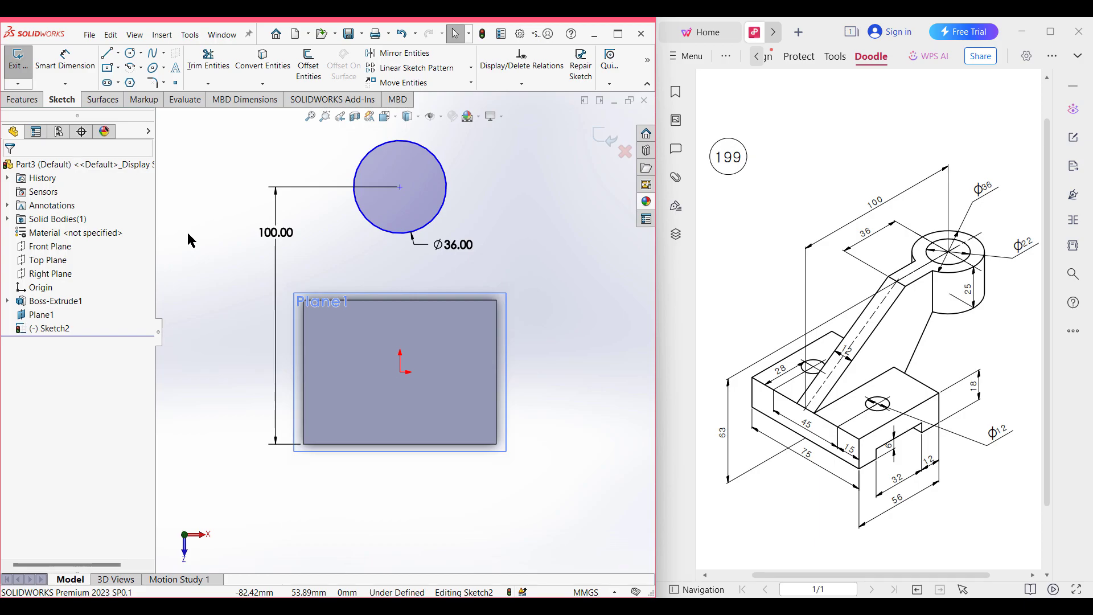
Extrude the circle 25 mm downward from the offset plane with a Blind end condition and merged result.
key(ctrl+7)
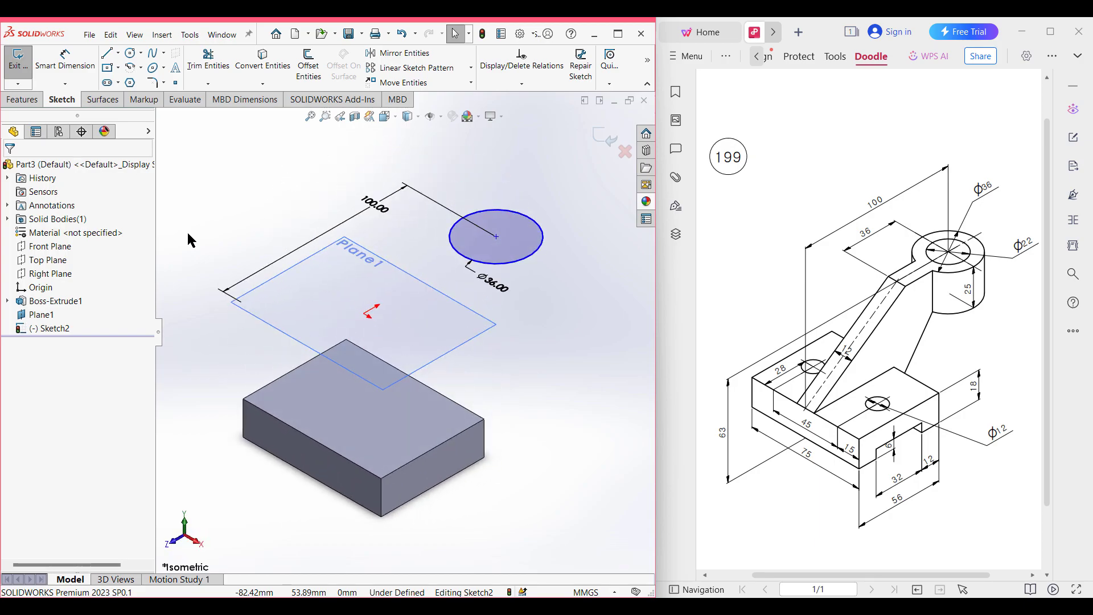
click(36, 97)
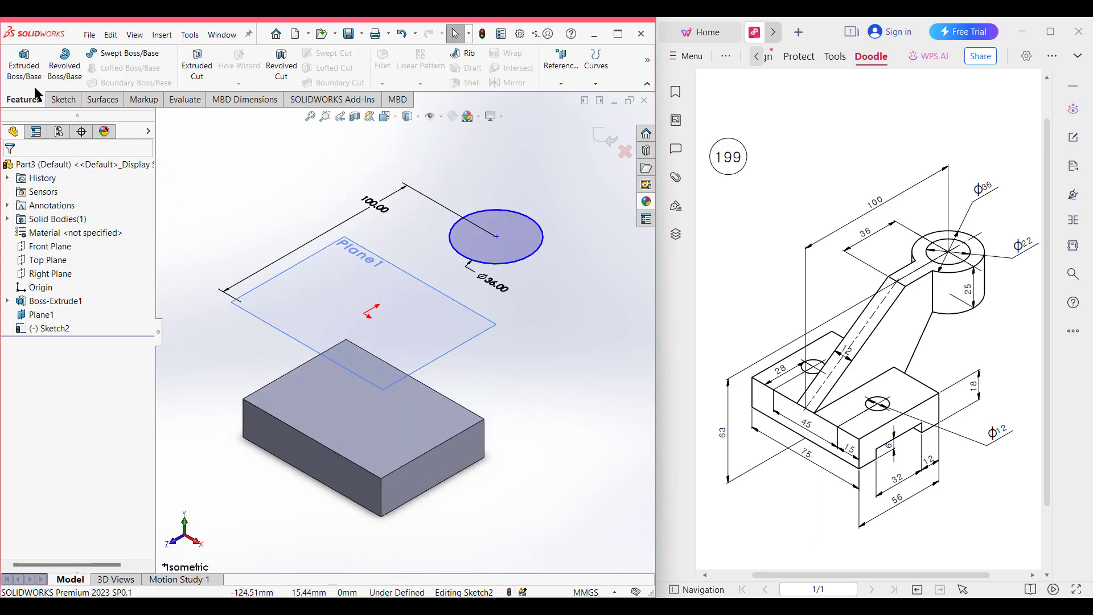
click(24, 64)
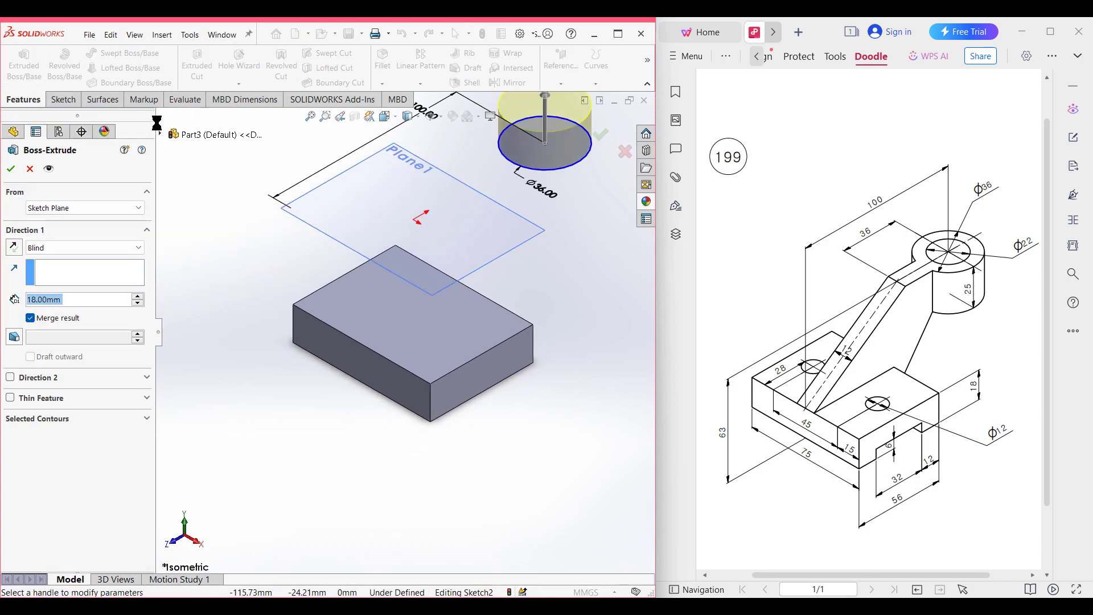
text(25)
key(Return)
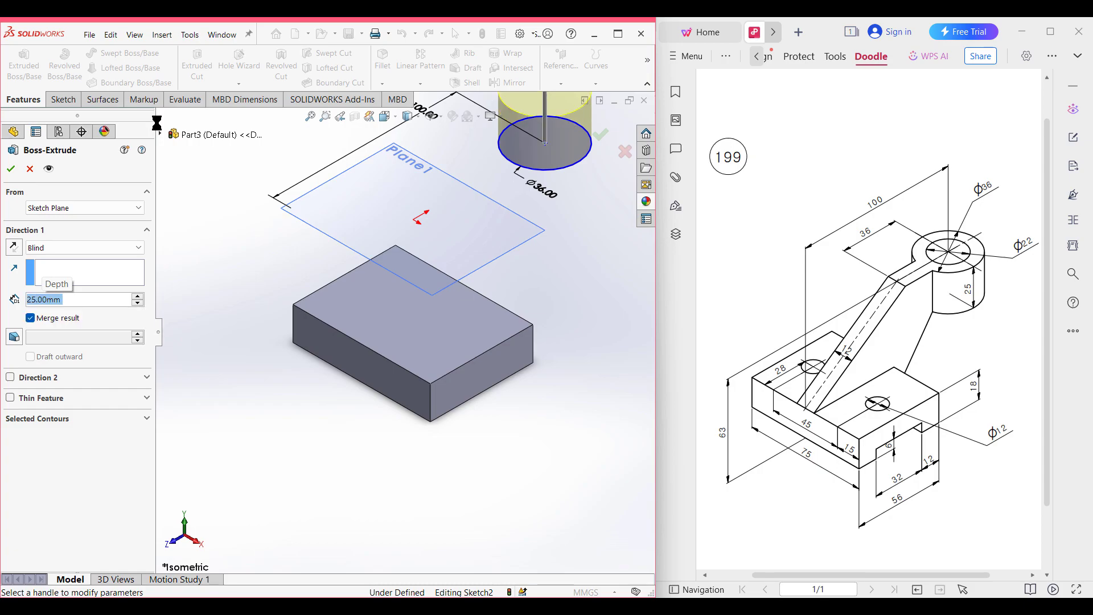
click(12, 248)
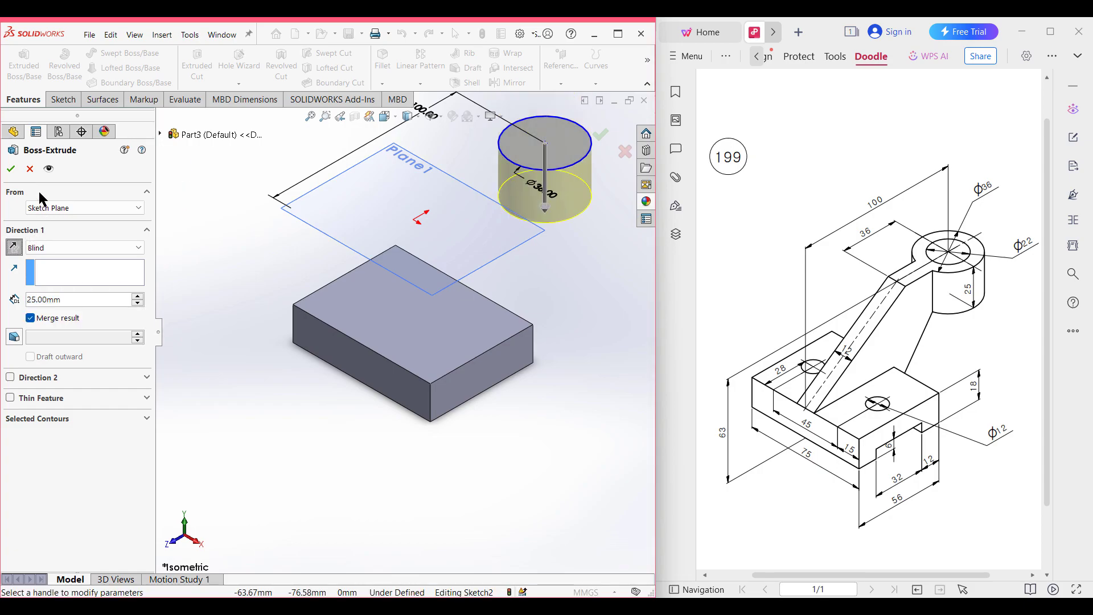
click(11, 169)
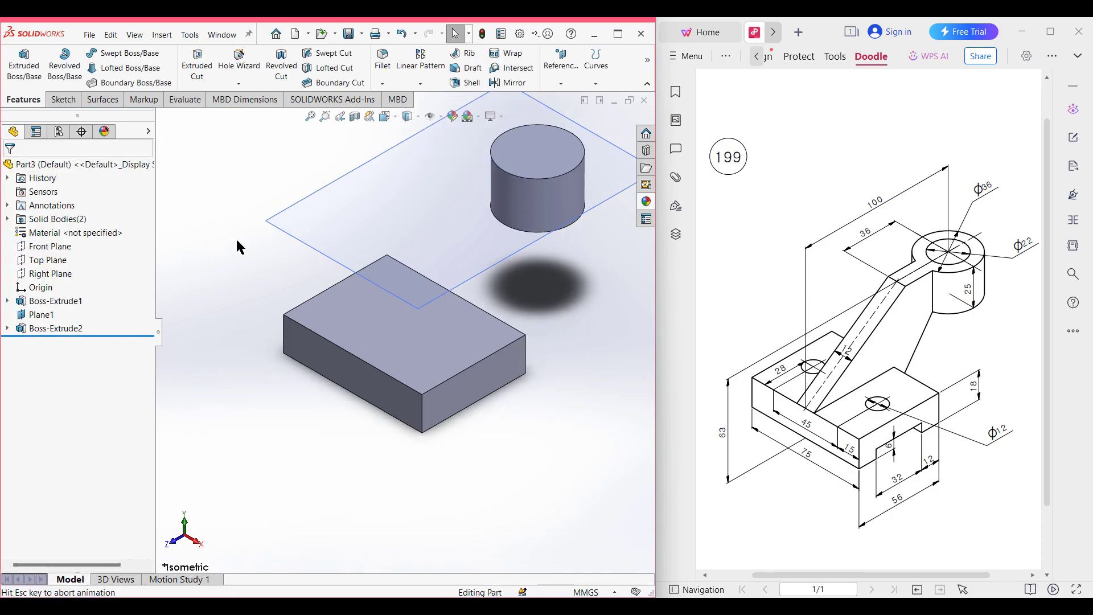
Hide the offset reference plane Plane1.
key(f)
right_click(59, 315)
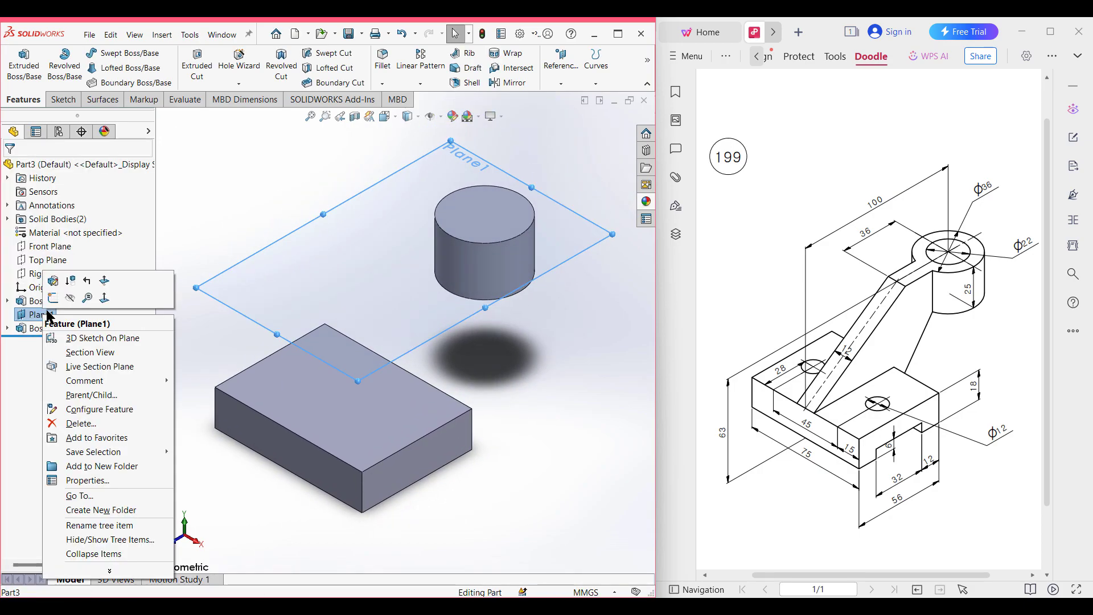
click(69, 300)
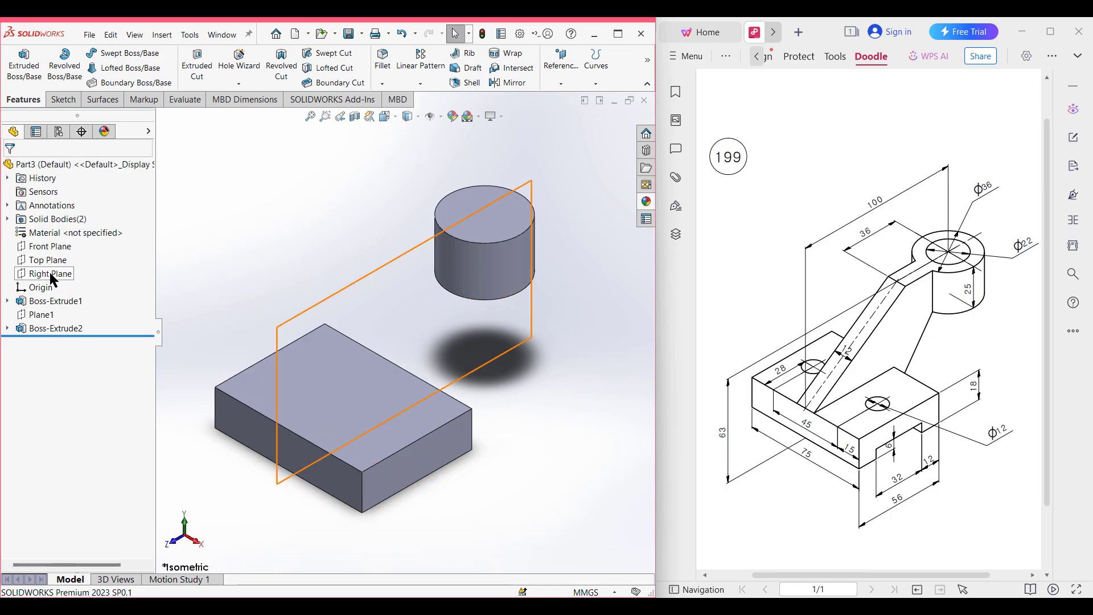
On the Right Plane, sketch an inclined line about 74 mm long from the base's upper front corner to the cylinder's top level.
right_click(50, 274)
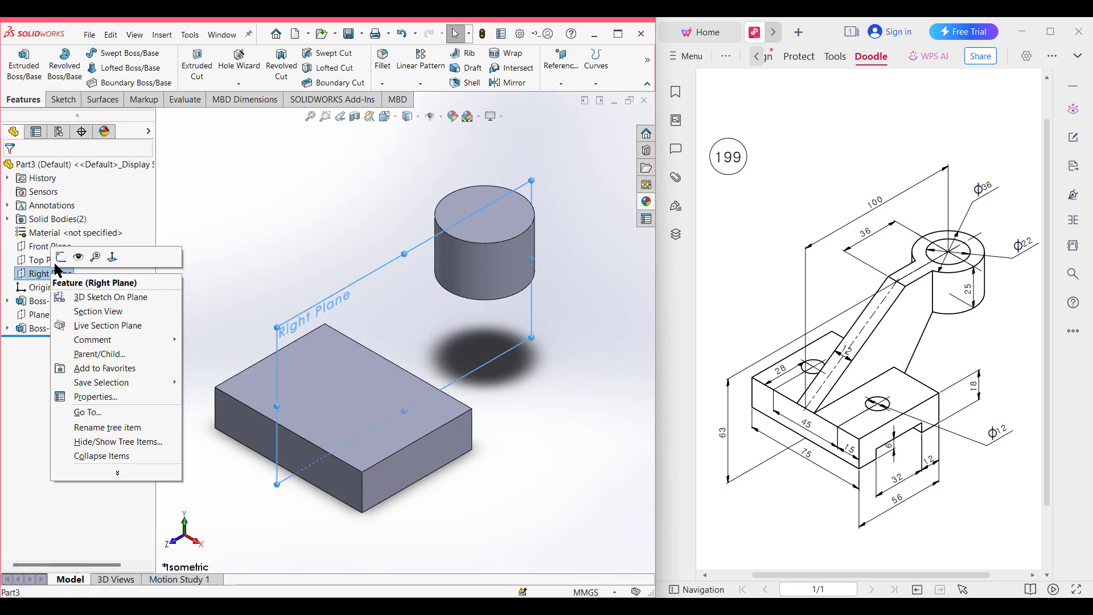
click(61, 261)
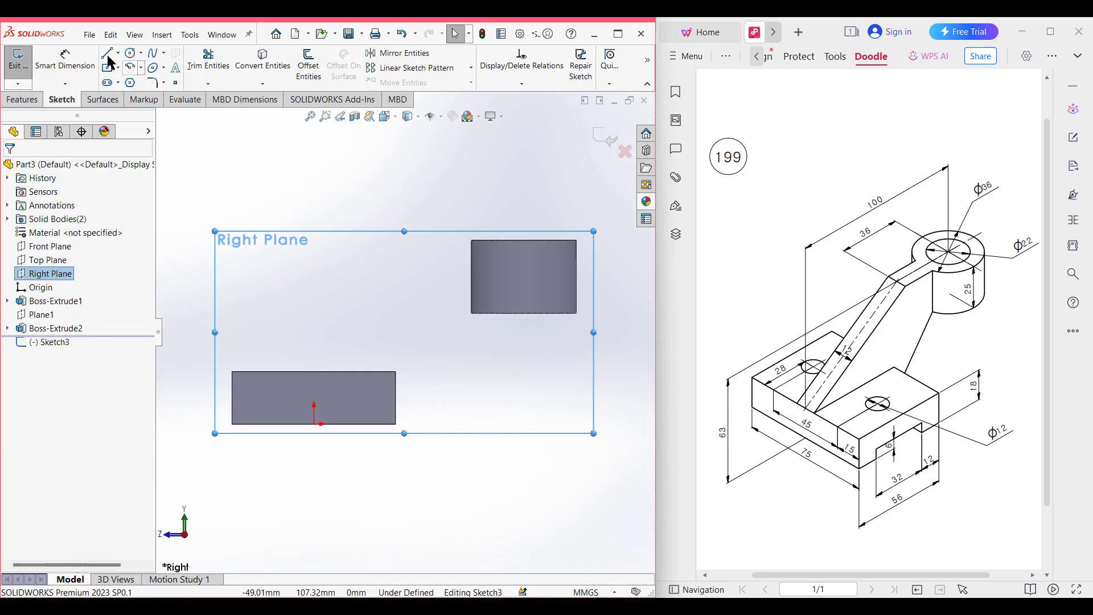
click(107, 54)
click(232, 371)
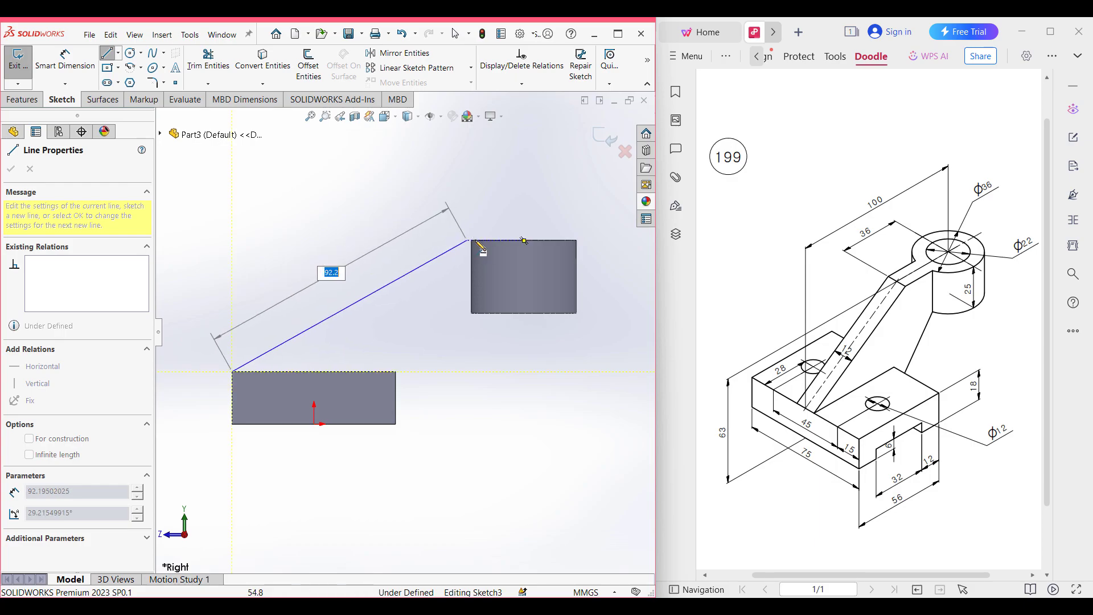
scroll(473, 244, down, 3)
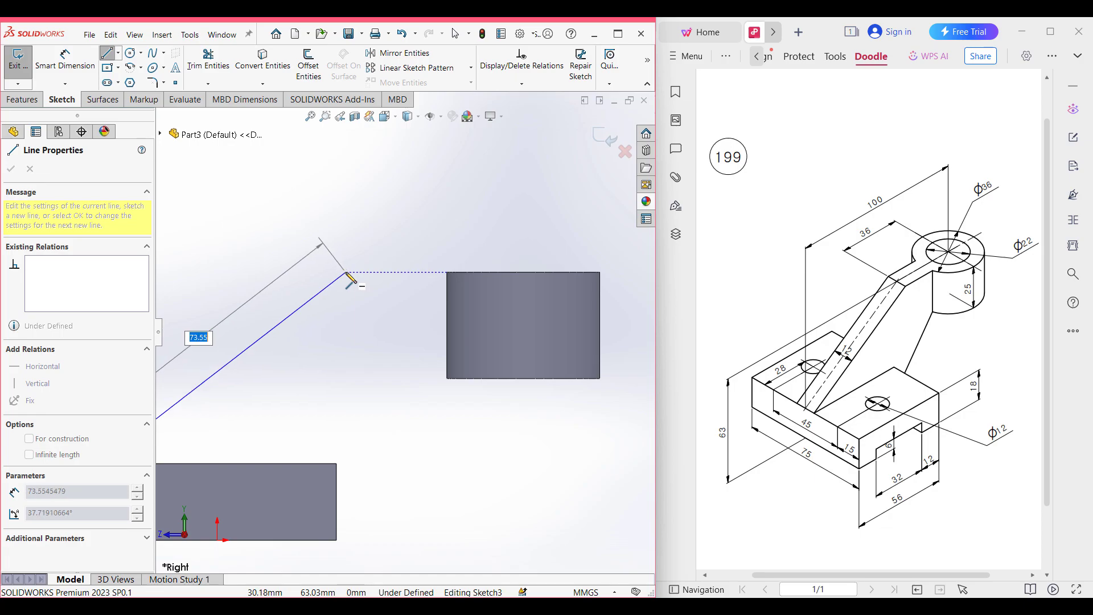
click(346, 273)
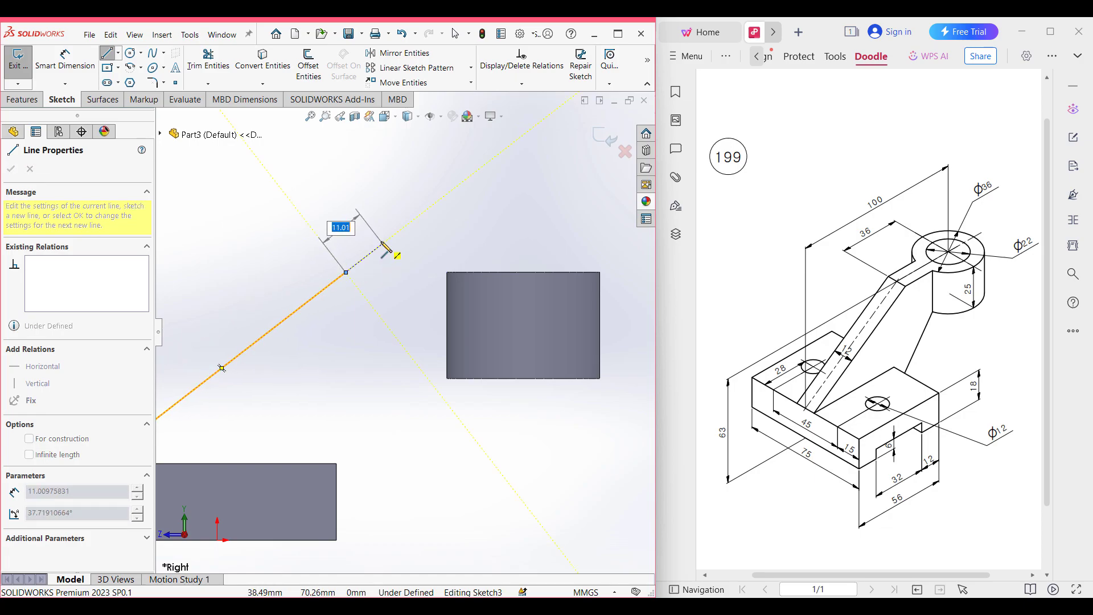
key(Escape)
Dimension the horizontal distance between the inclined line's endpoints as 100-36, giving 64 mm.
key(f)
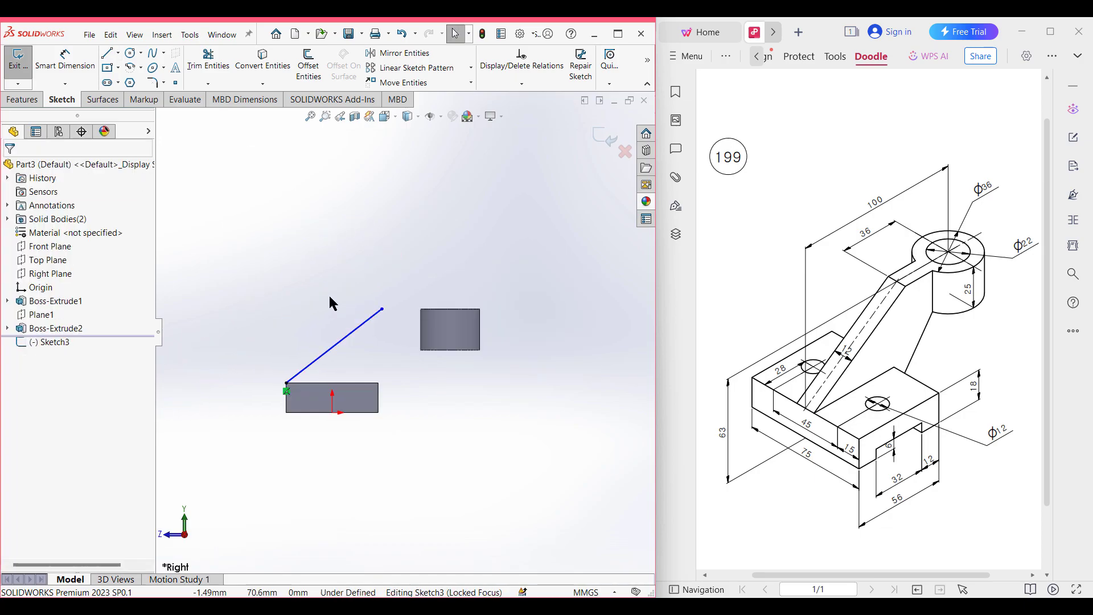
scroll(329, 295, down, 2)
scroll(318, 288, down, 2)
click(65, 59)
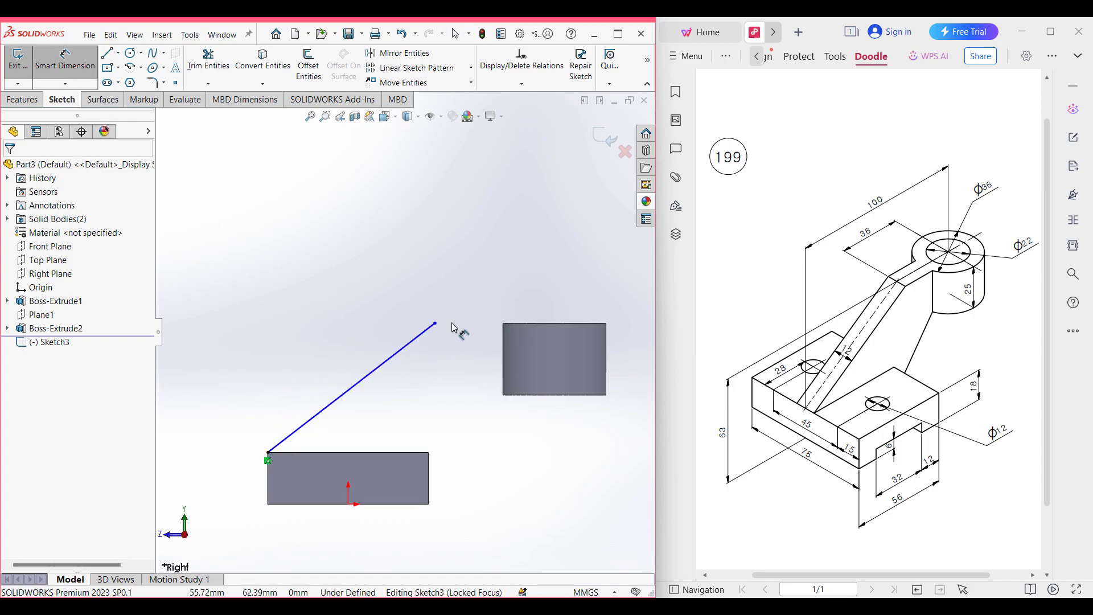
click(269, 453)
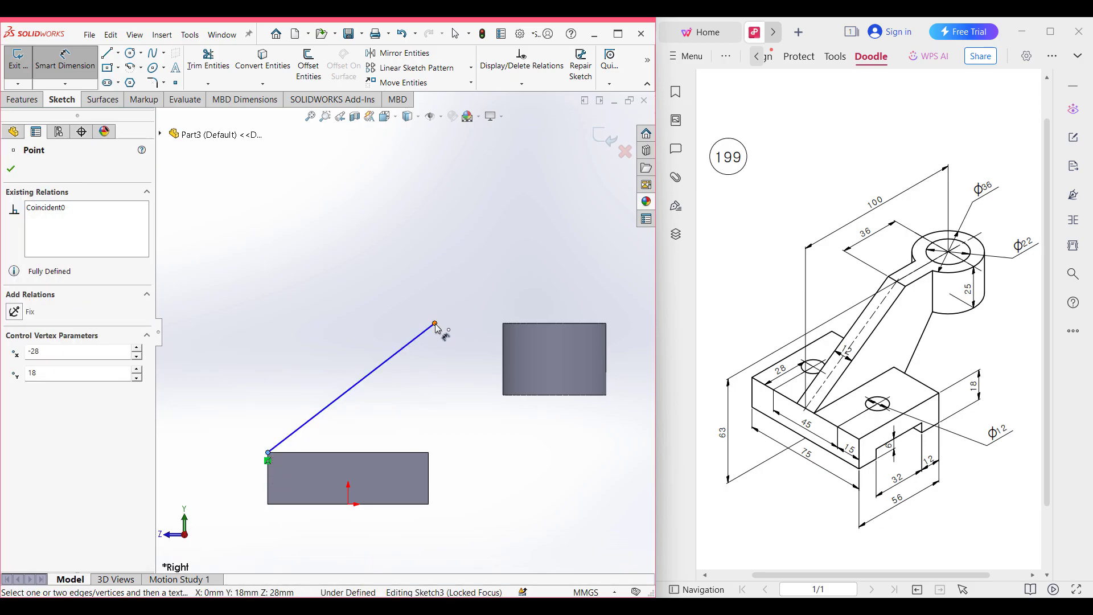
click(435, 323)
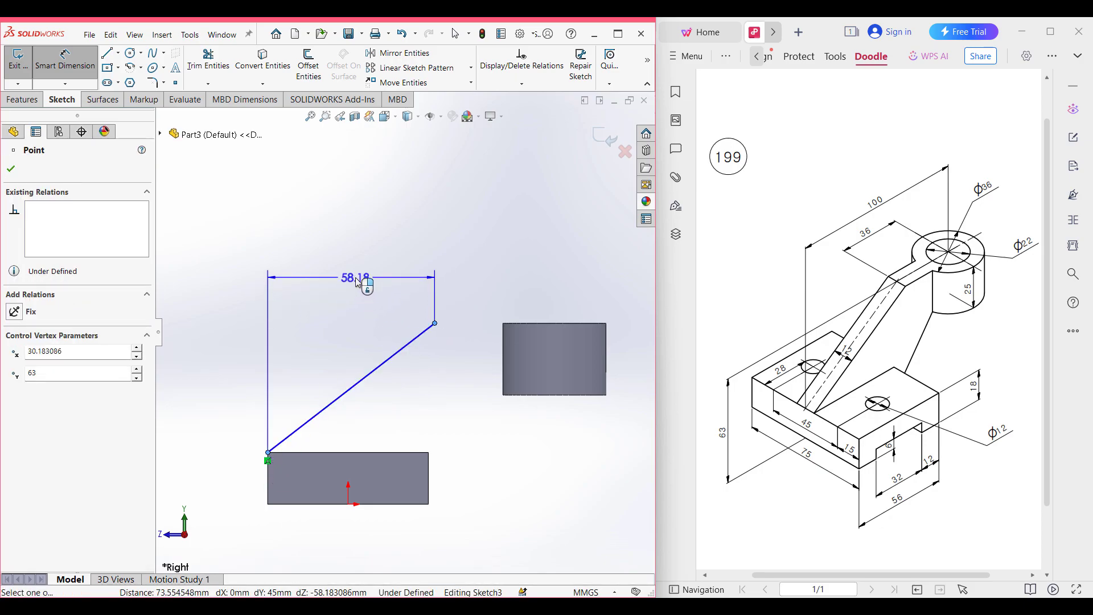
click(359, 278)
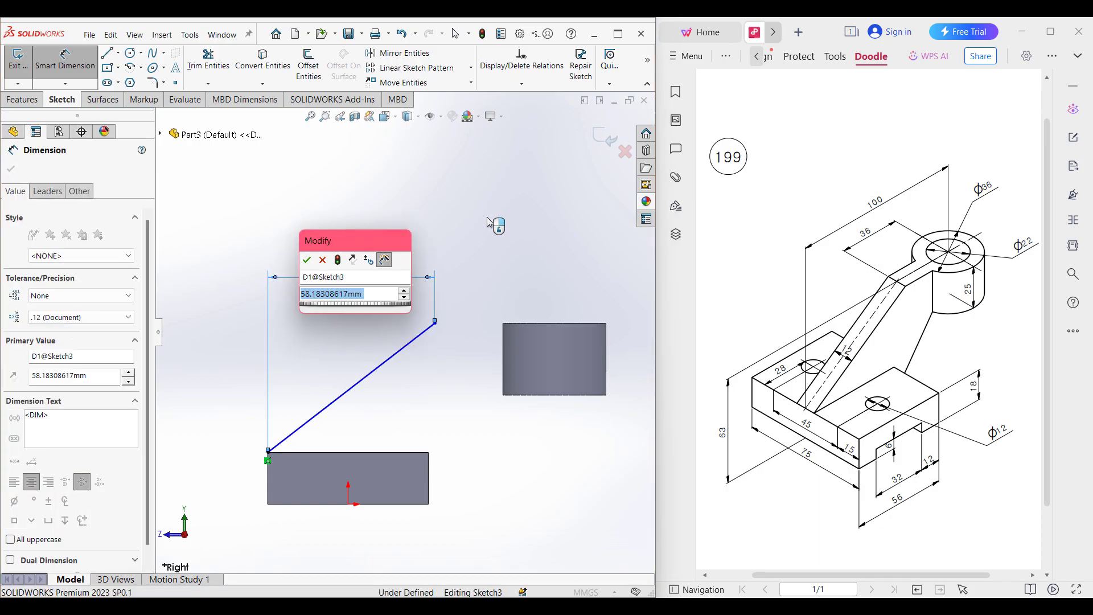
text(100-36)
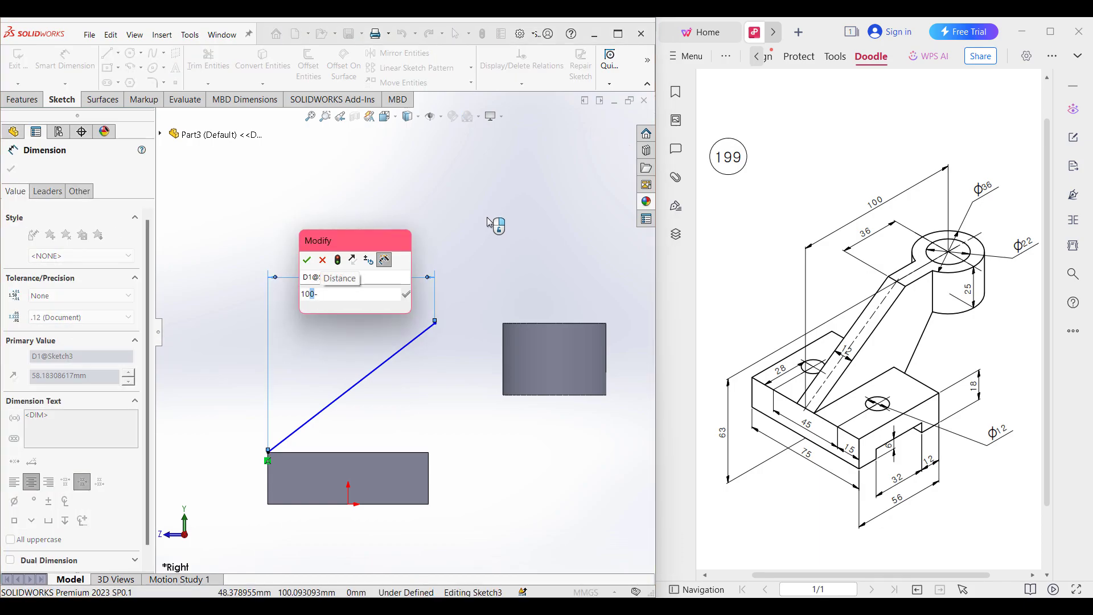
key(Return)
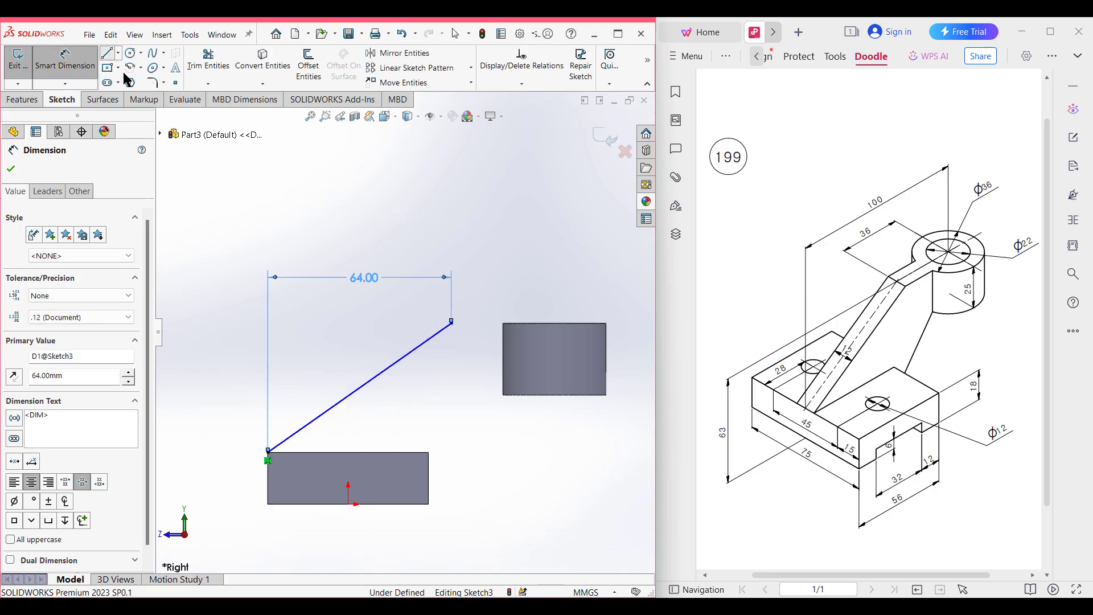
Close the arm profile with lines along the cylinder's top level and near side, to the base's lower rear corner, up its rear edge and along its top.
click(107, 53)
click(453, 323)
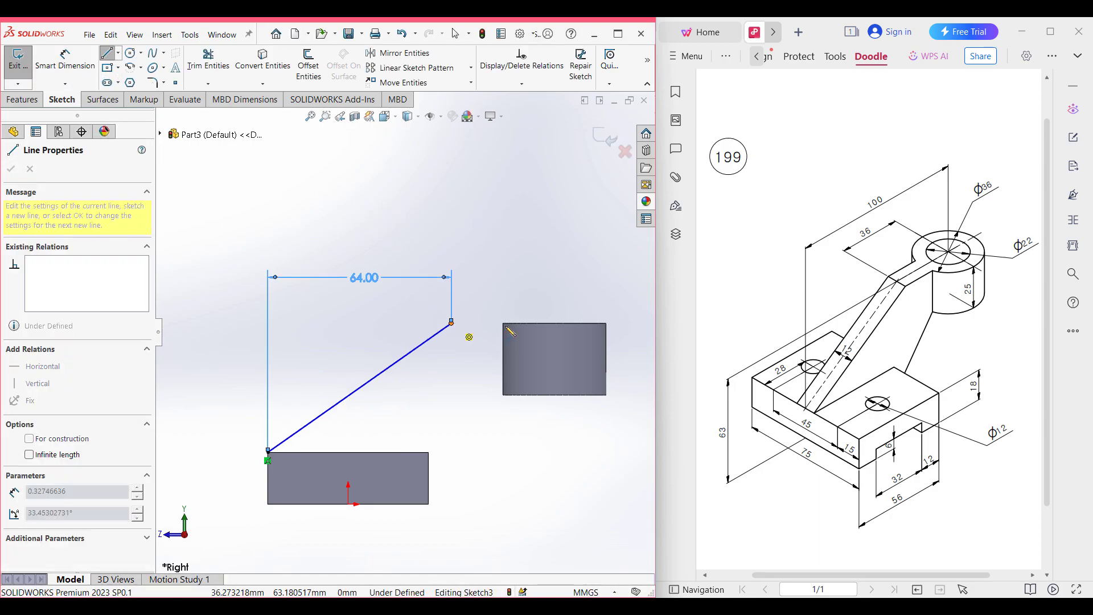
click(504, 324)
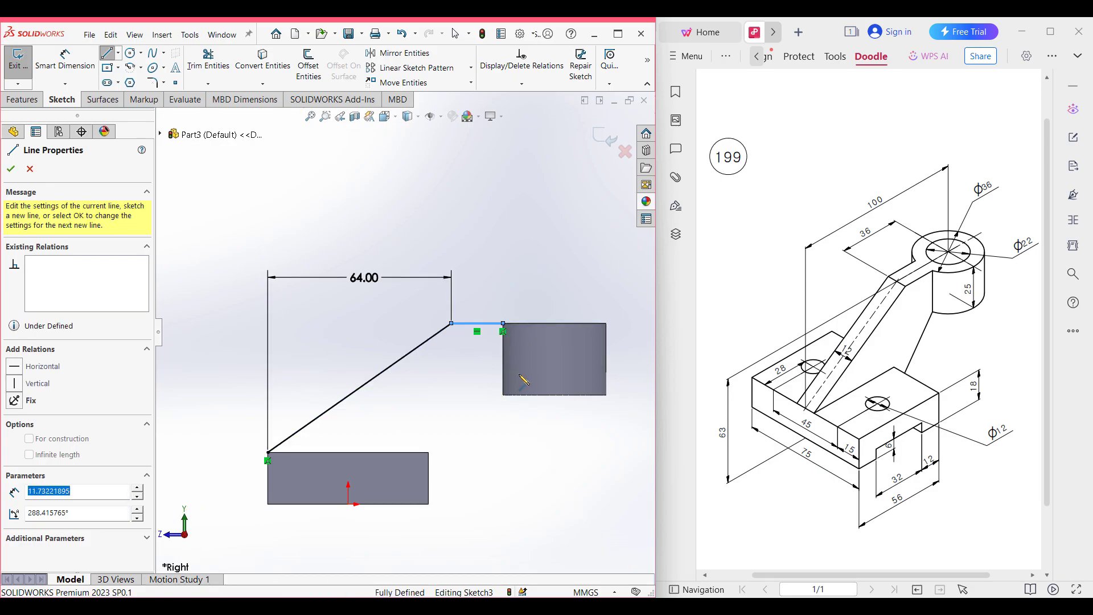
click(504, 396)
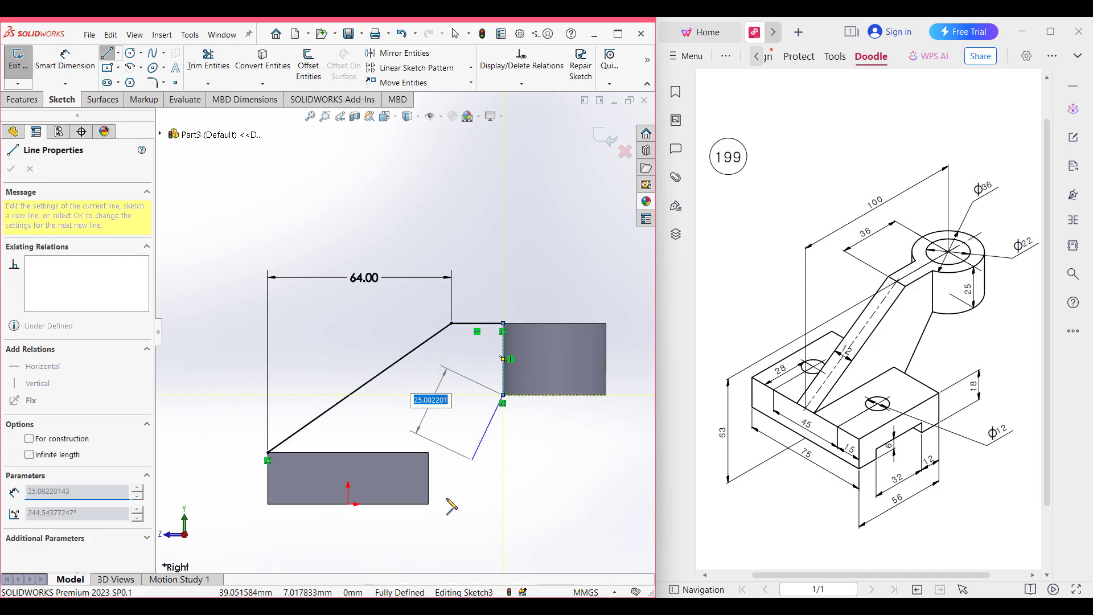
click(429, 504)
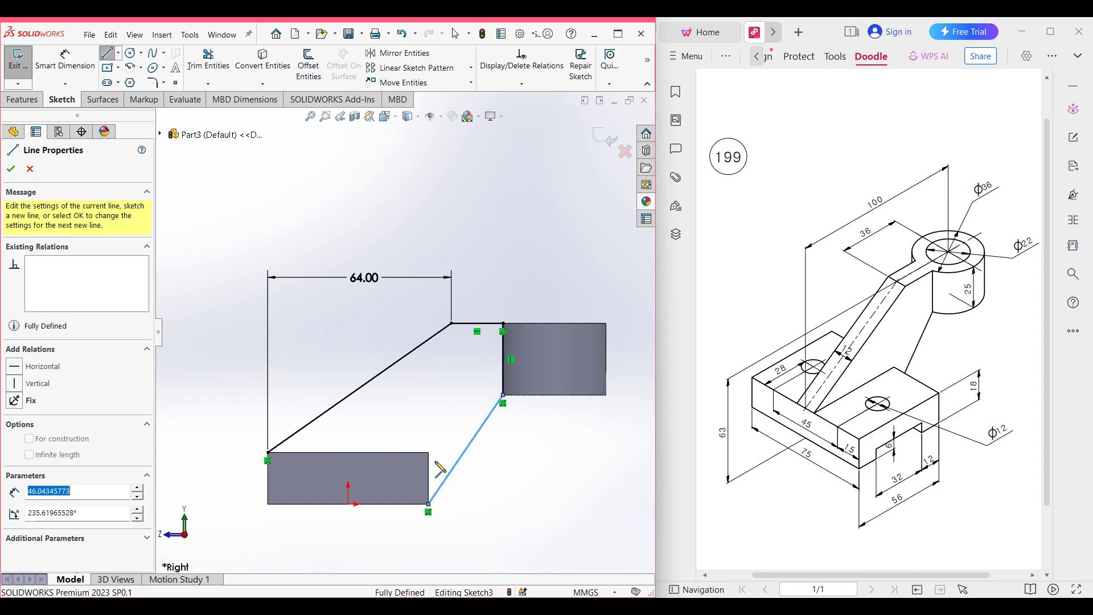
click(429, 452)
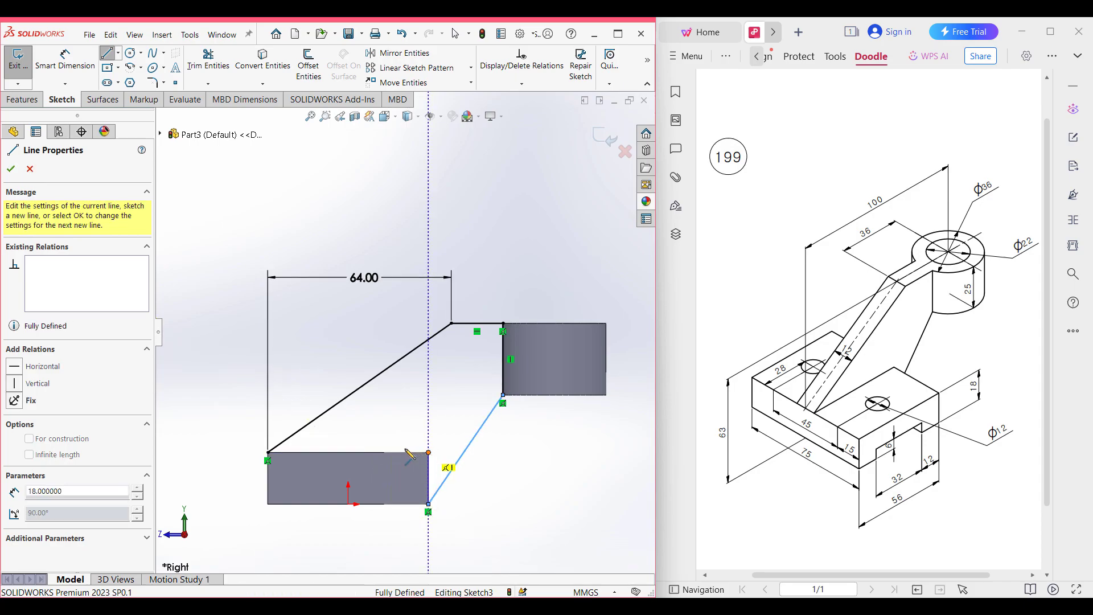
click(268, 453)
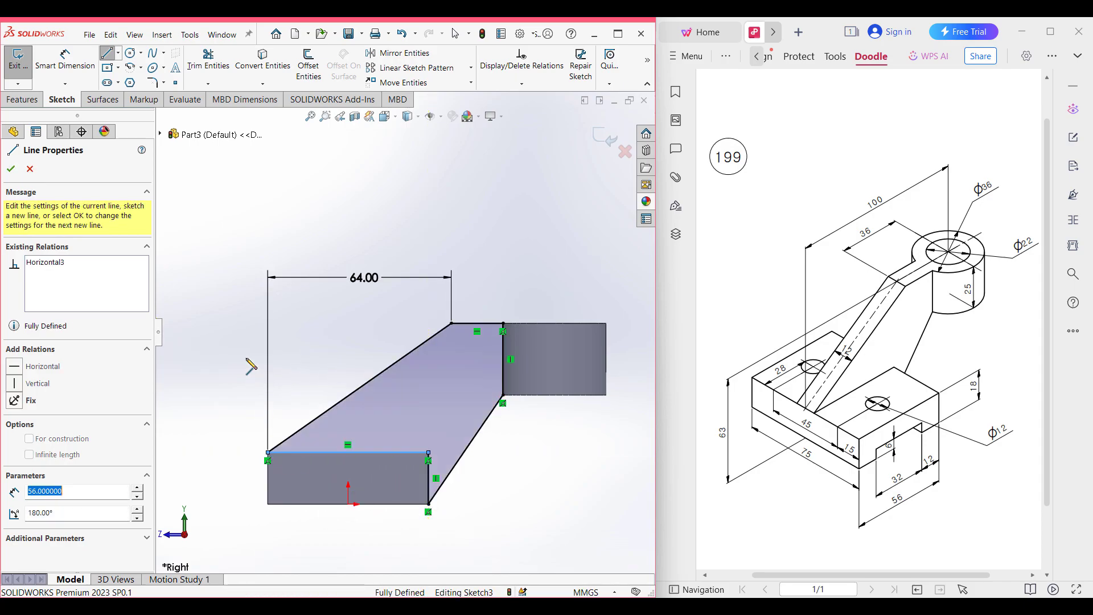
click(11, 170)
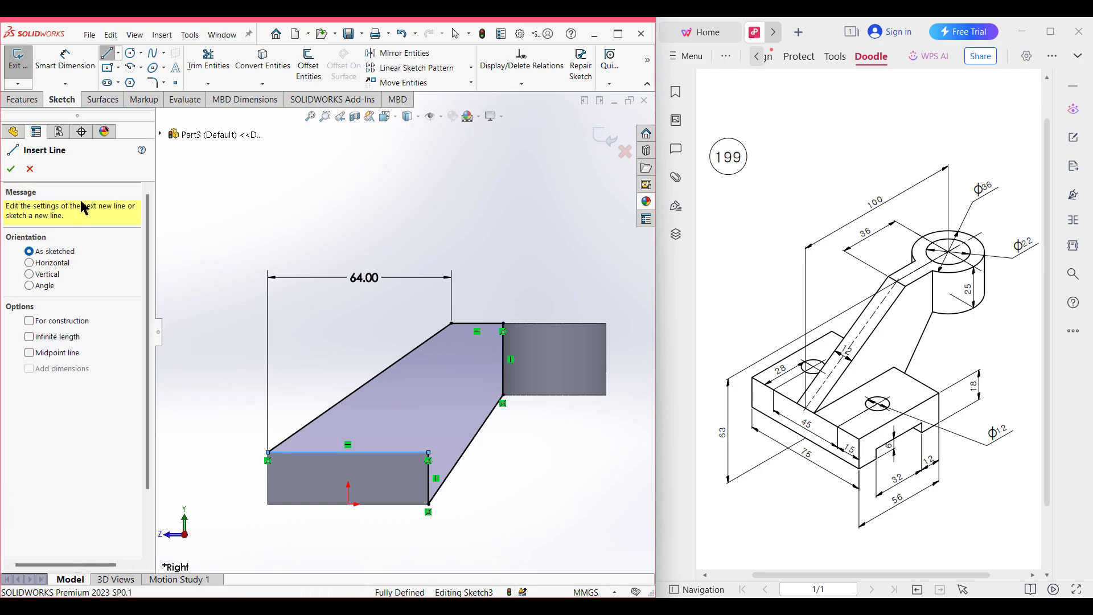
click(12, 169)
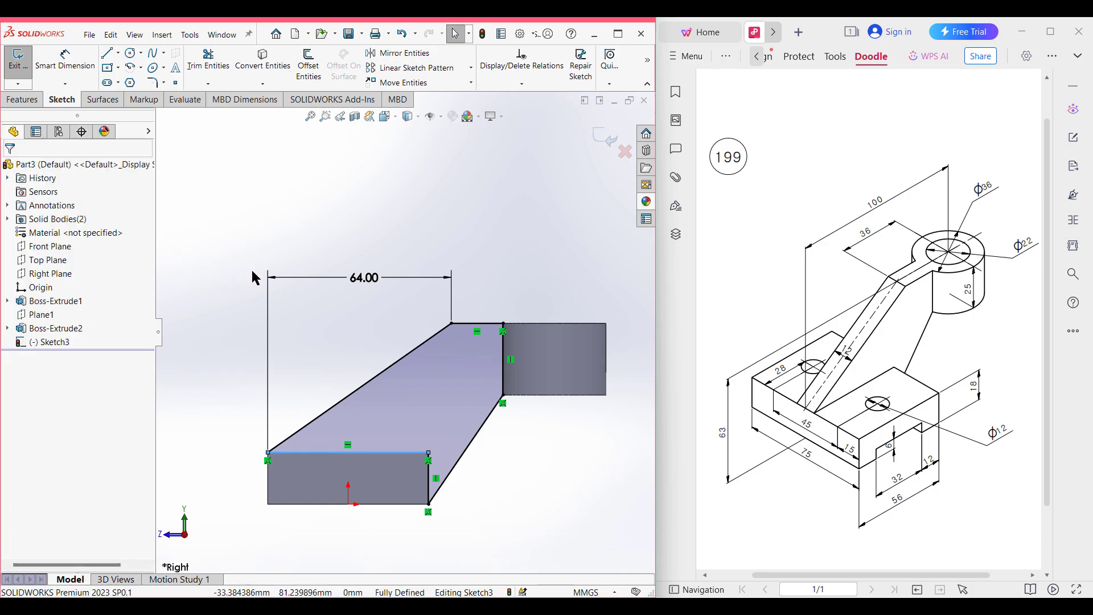
Extrude the arm profile 12 mm with a Mid Plane end condition, merging the result.
key(ctrl+7)
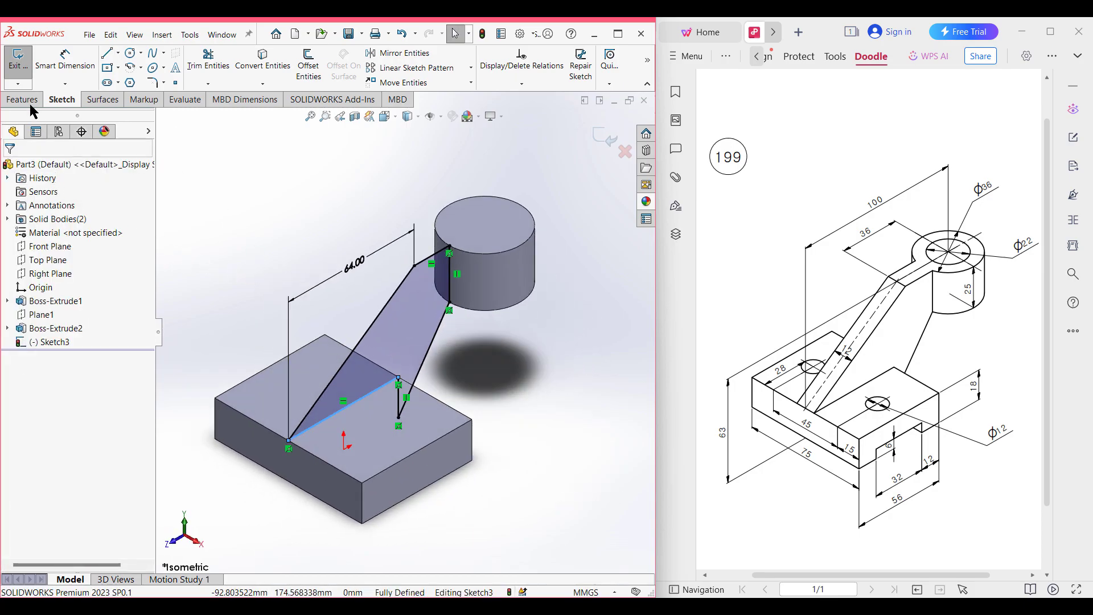
click(28, 101)
click(44, 81)
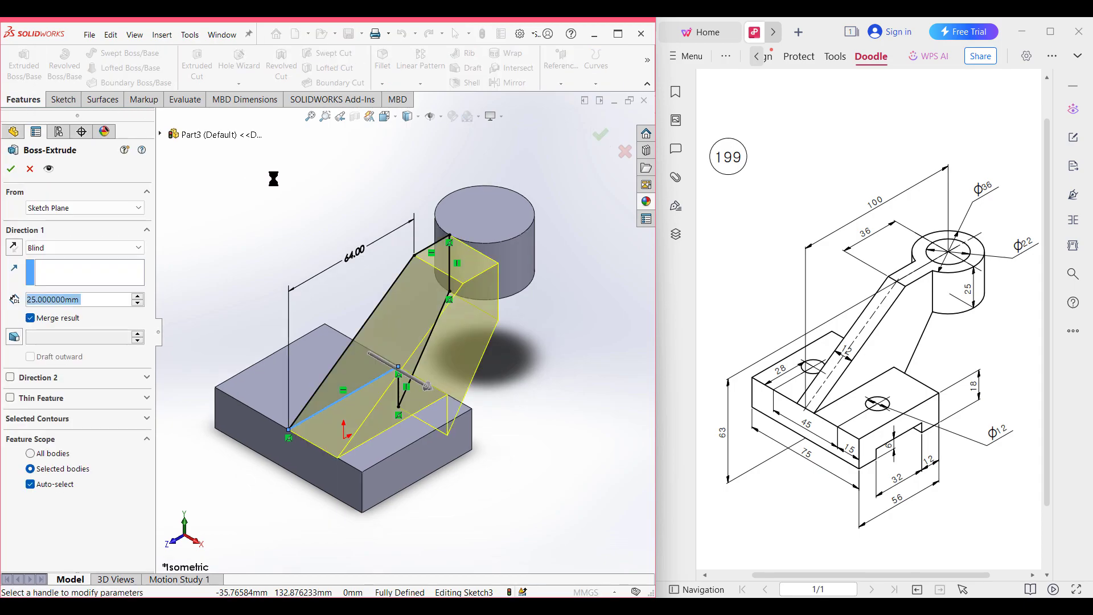
text(12)
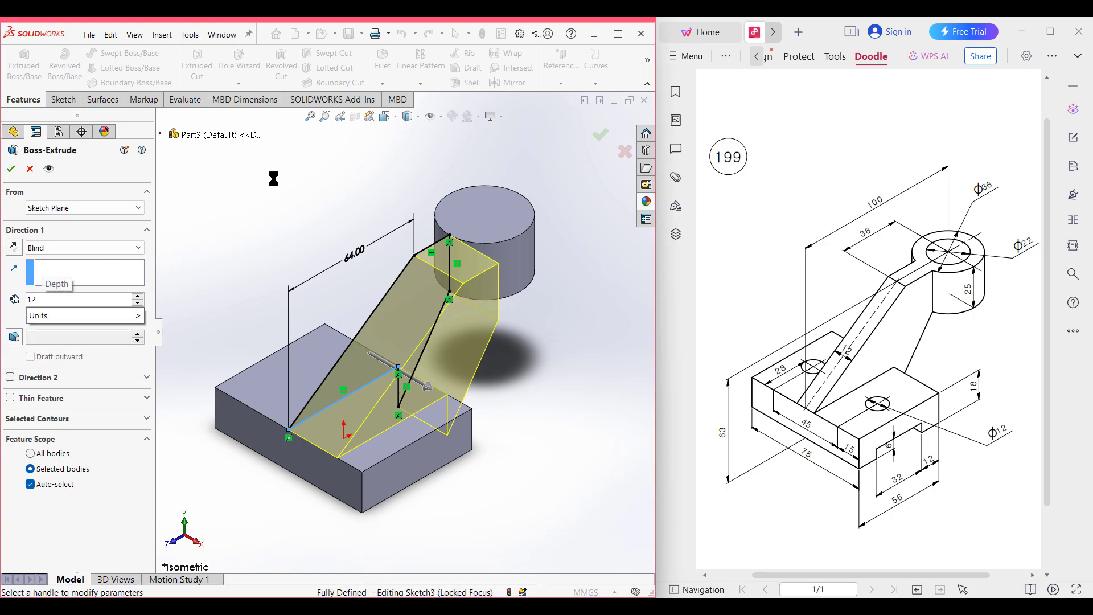
key(Return)
click(63, 247)
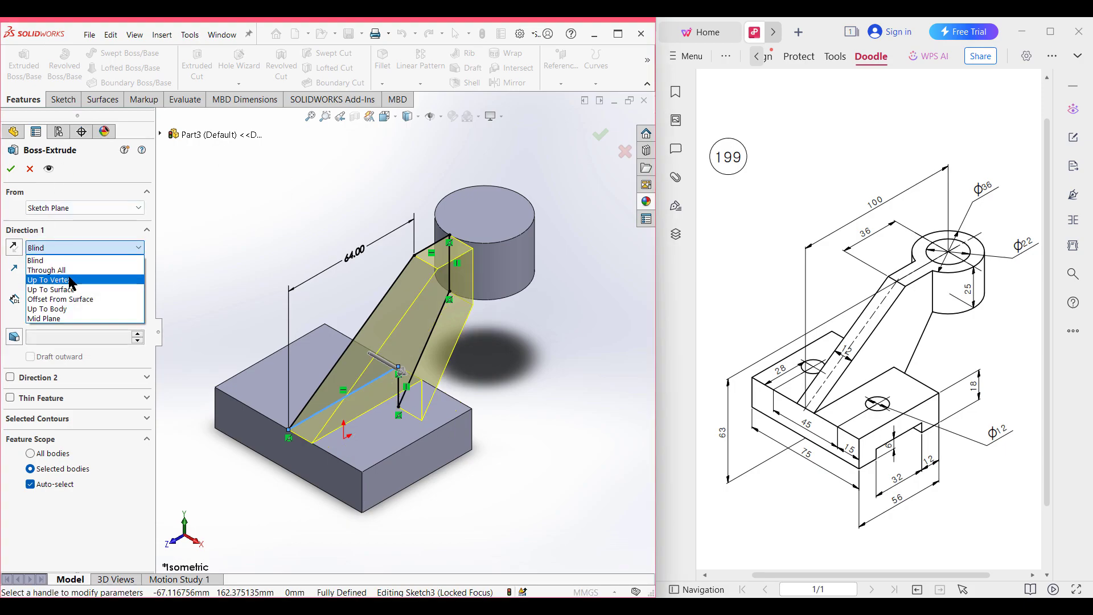
click(62, 318)
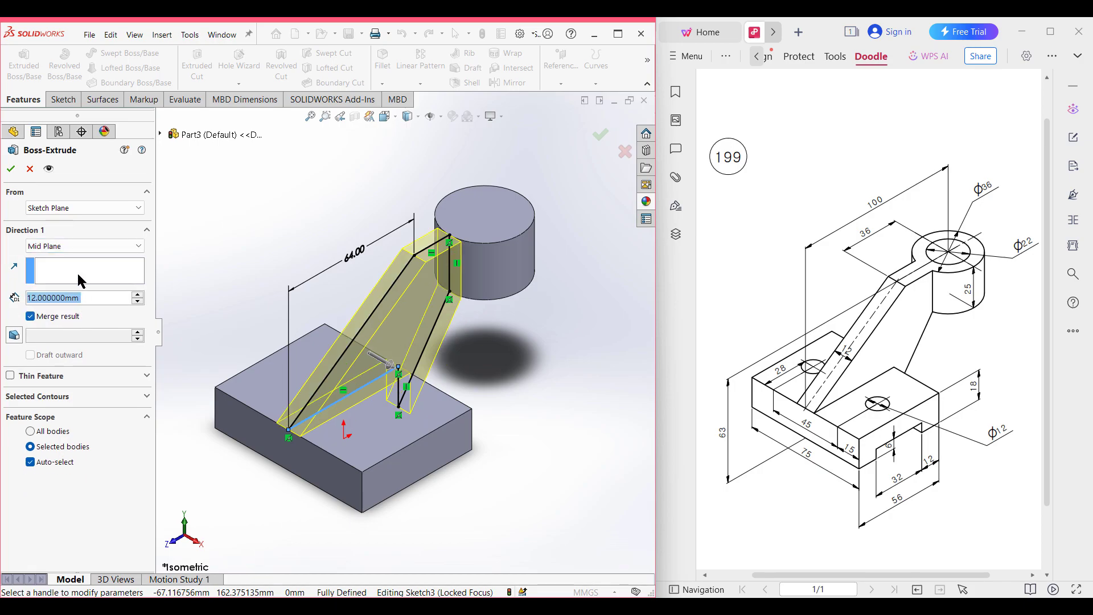
click(11, 169)
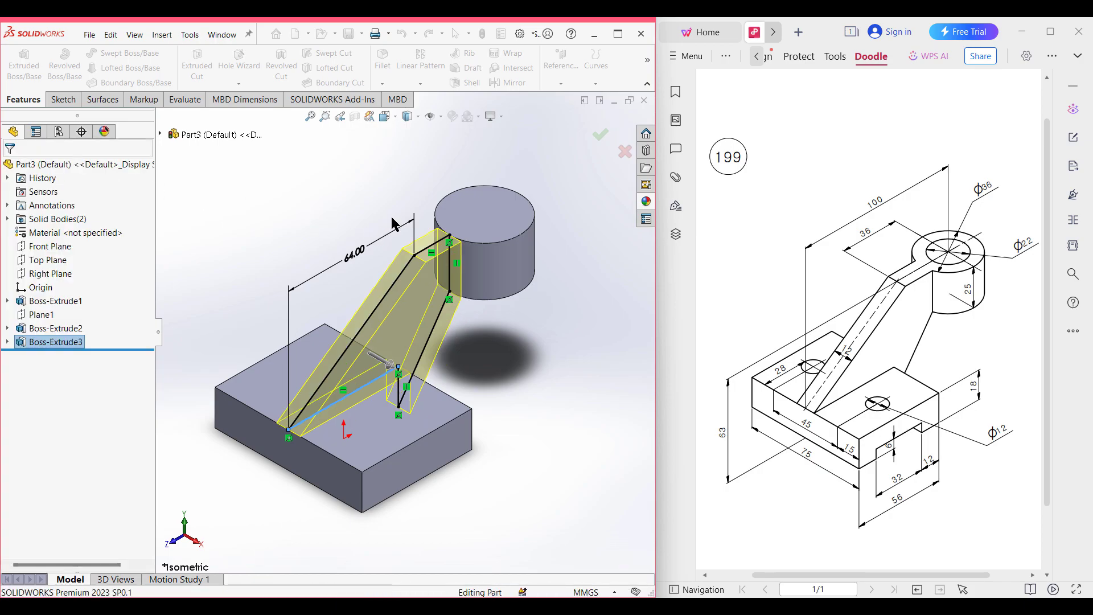
Sketch on the cylinder's top face and convert the cylinder's circular edge and the arm's adjoining end edge into sketch entities.
middle_drag(464, 255, 437, 315)
scroll(446, 291, up, 3)
scroll(446, 296, down, 4)
scroll(426, 317, down, 3)
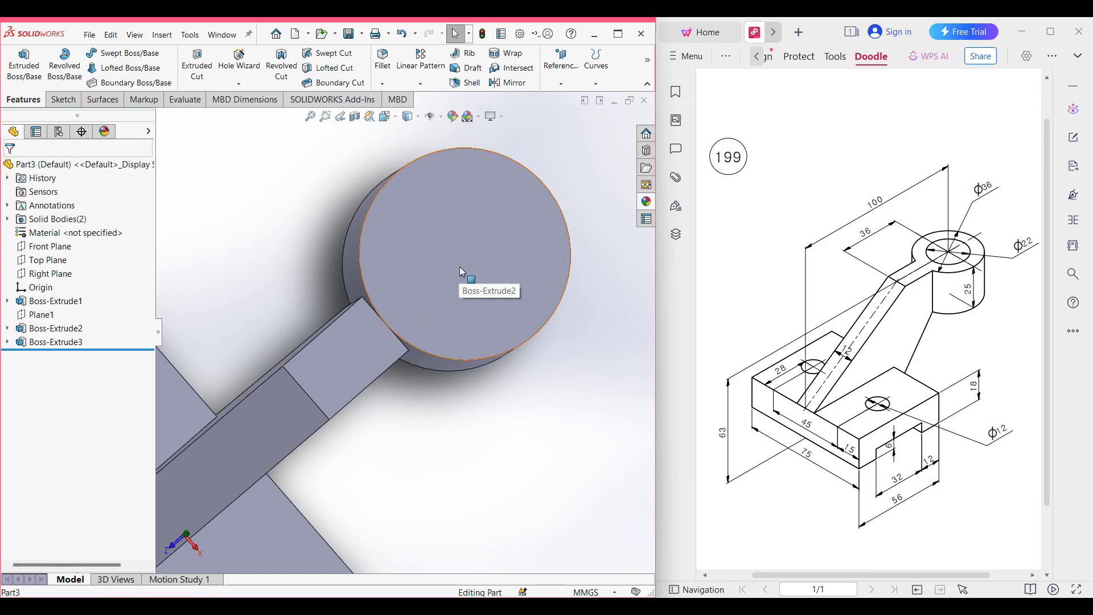
click(419, 275)
right_click(419, 275)
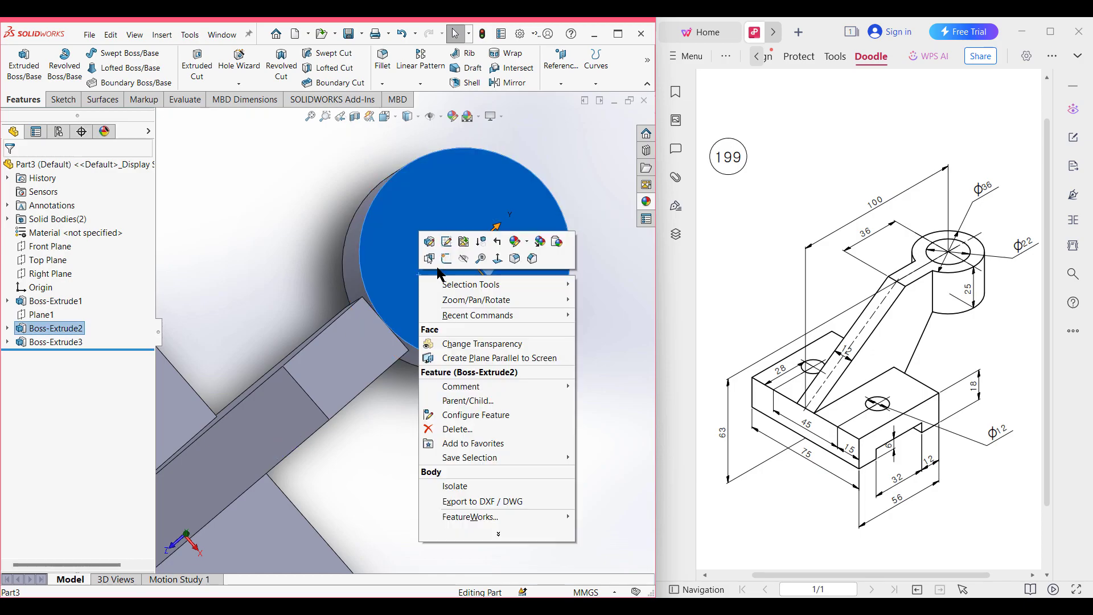
click(446, 258)
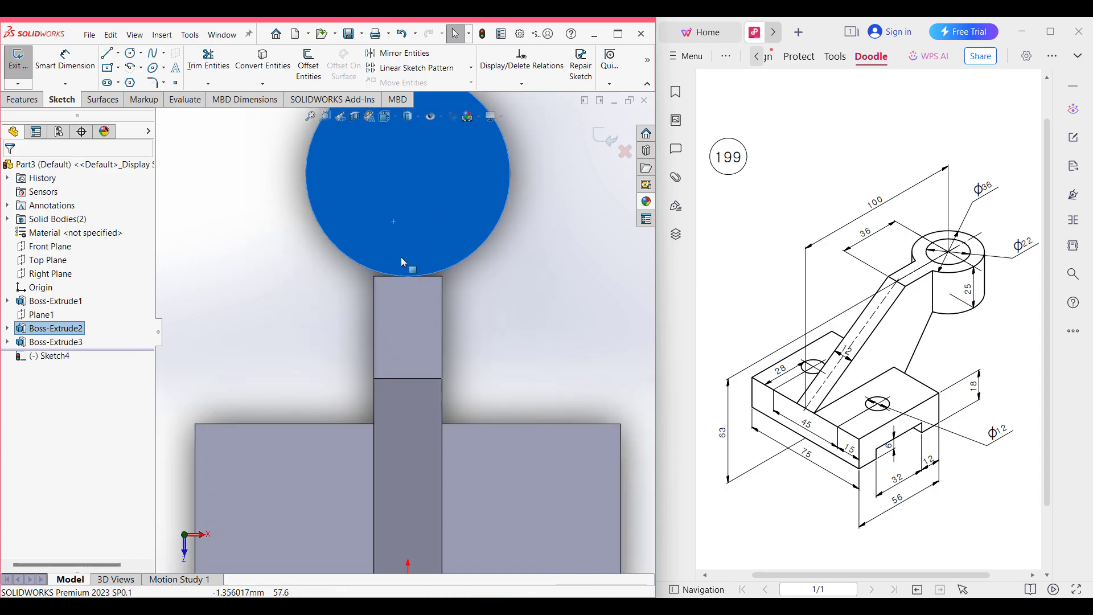
scroll(401, 257, down, 2)
scroll(450, 293, down, 3)
click(559, 323)
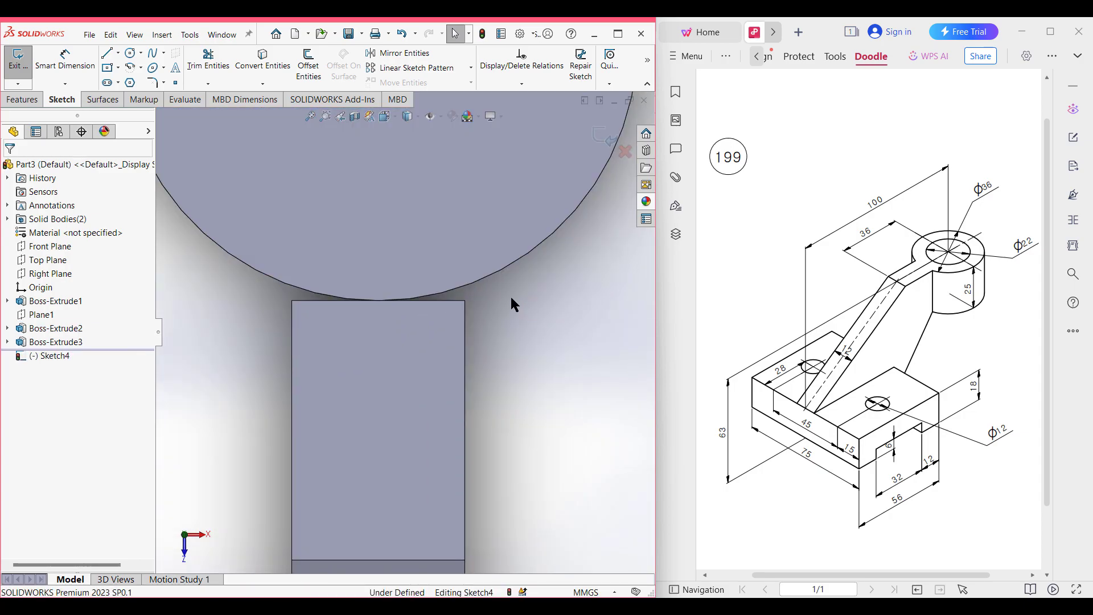
click(454, 301)
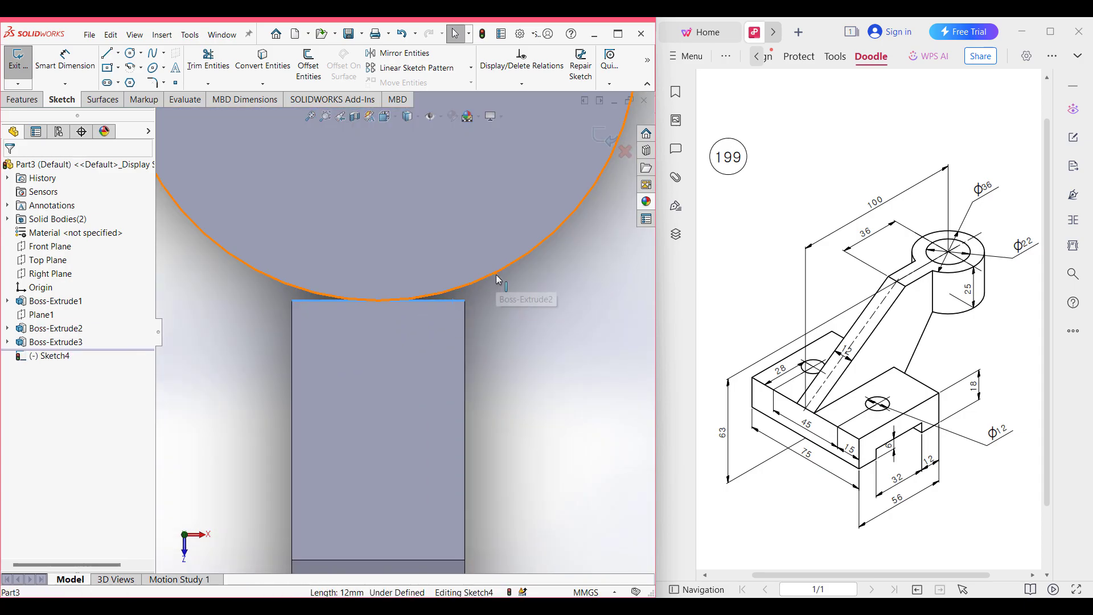
ctrl+click(497, 277)
click(250, 61)
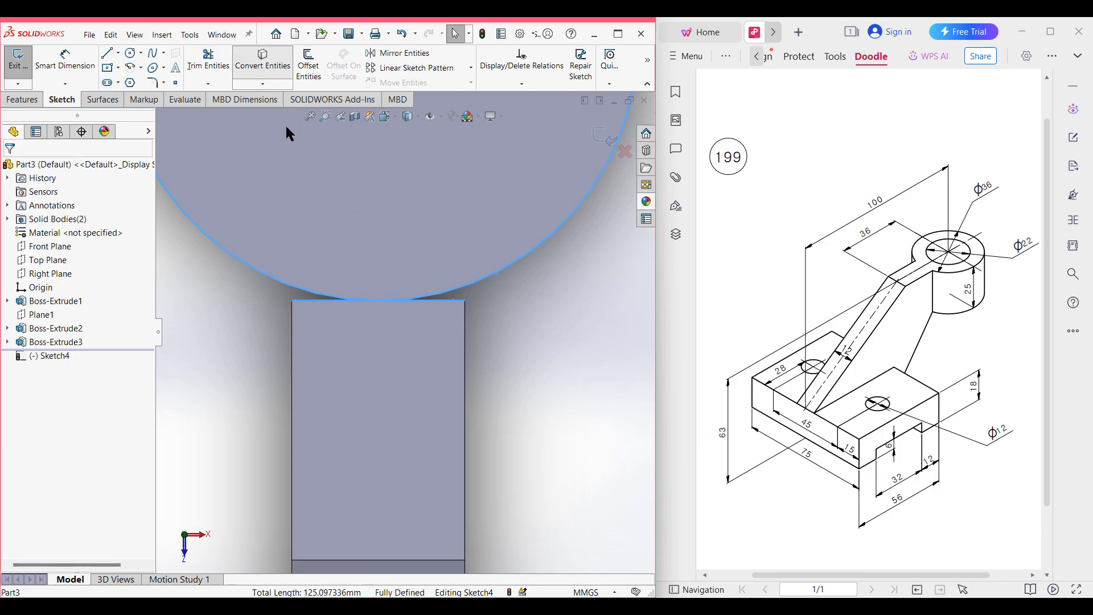
scroll(481, 307, down, 1)
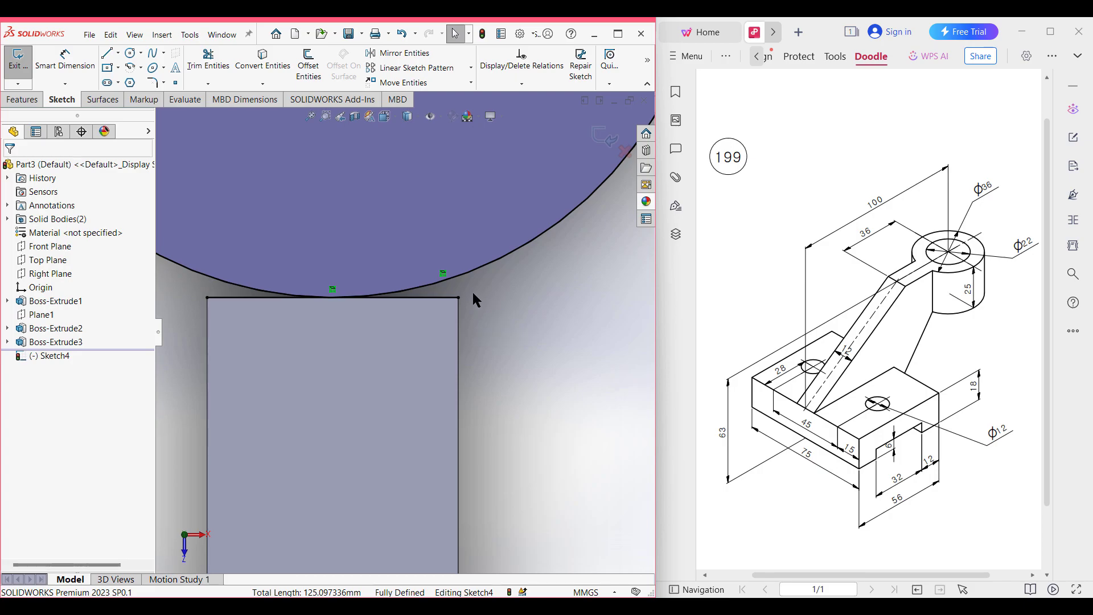
scroll(473, 292, up, 2)
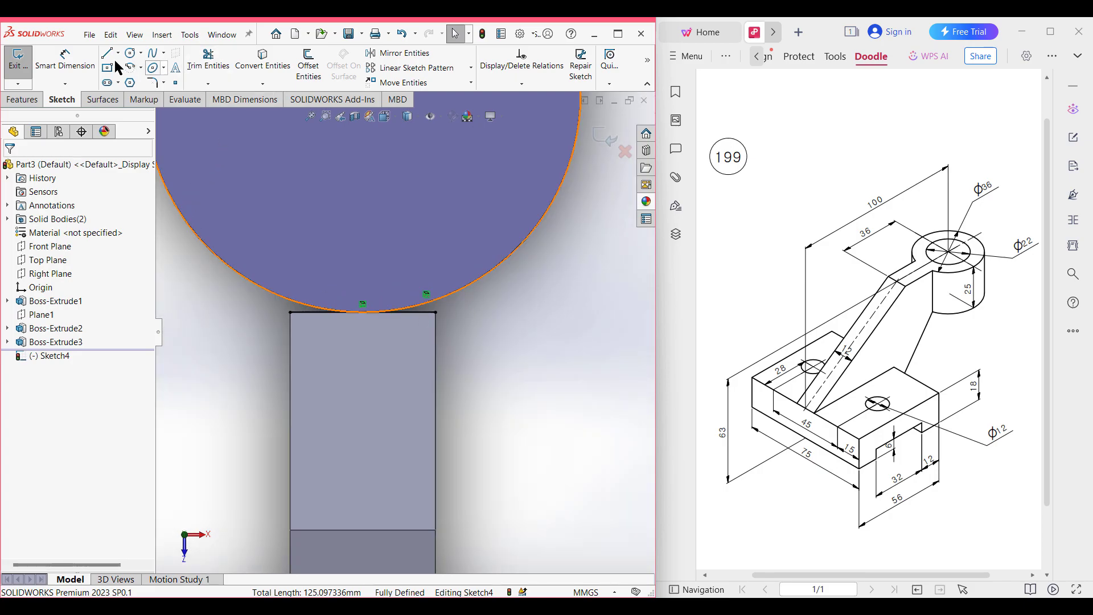
Draw two vertical lines about 6 mm long from the arm's end corners into the cylinder's circle.
click(108, 54)
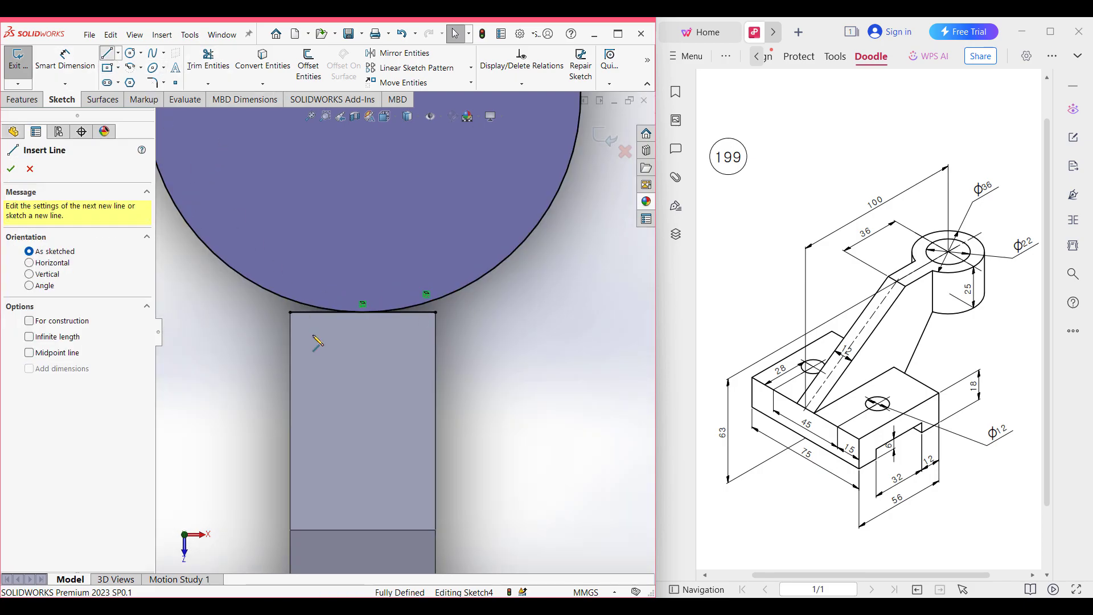
click(290, 312)
click(291, 242)
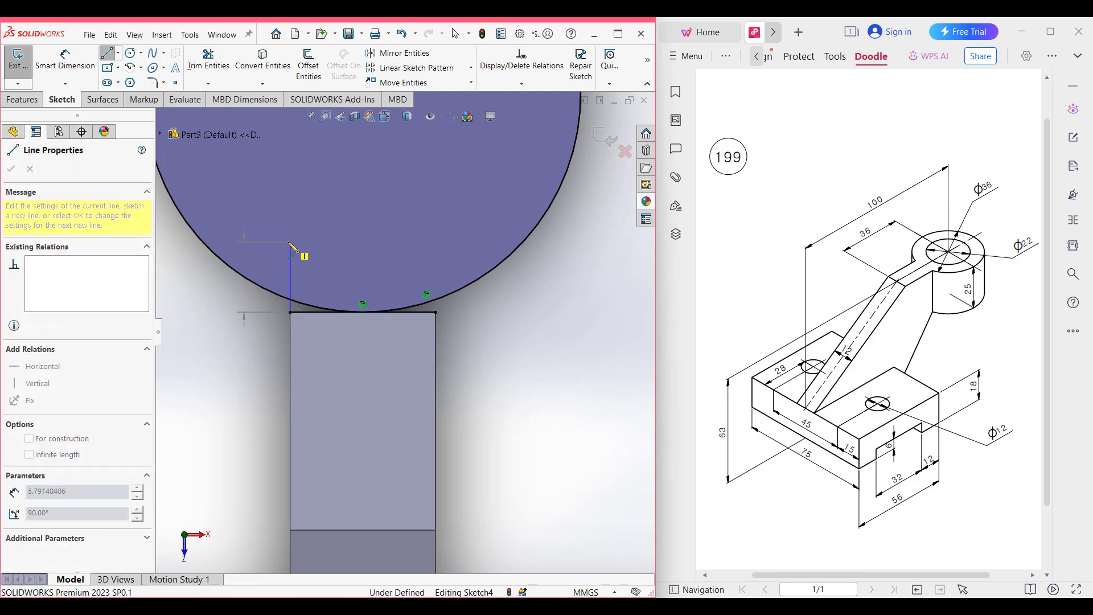
key(Escape)
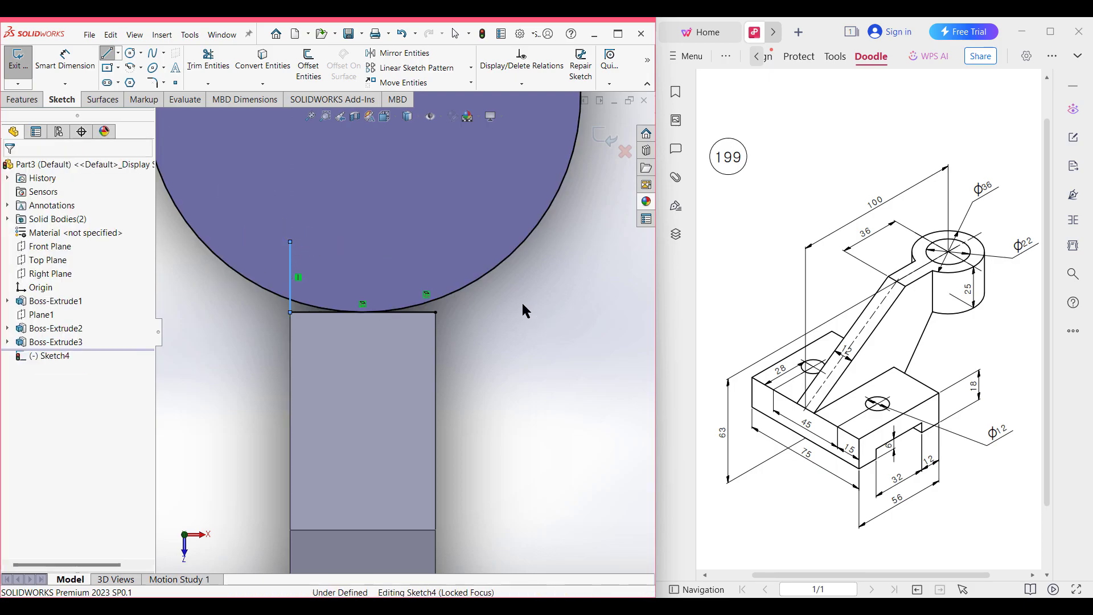
click(108, 55)
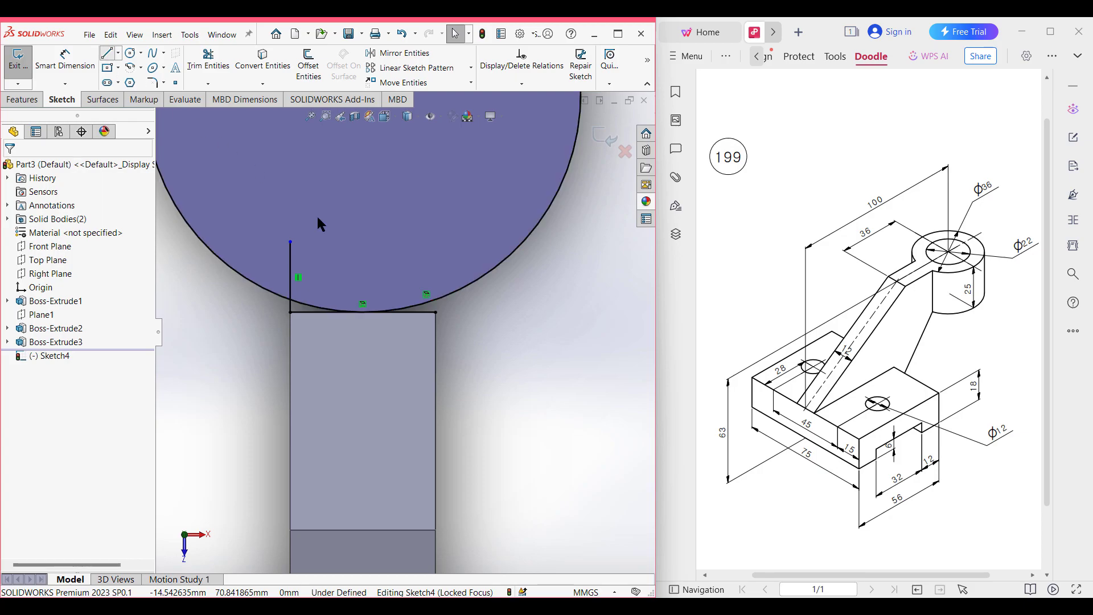
click(436, 312)
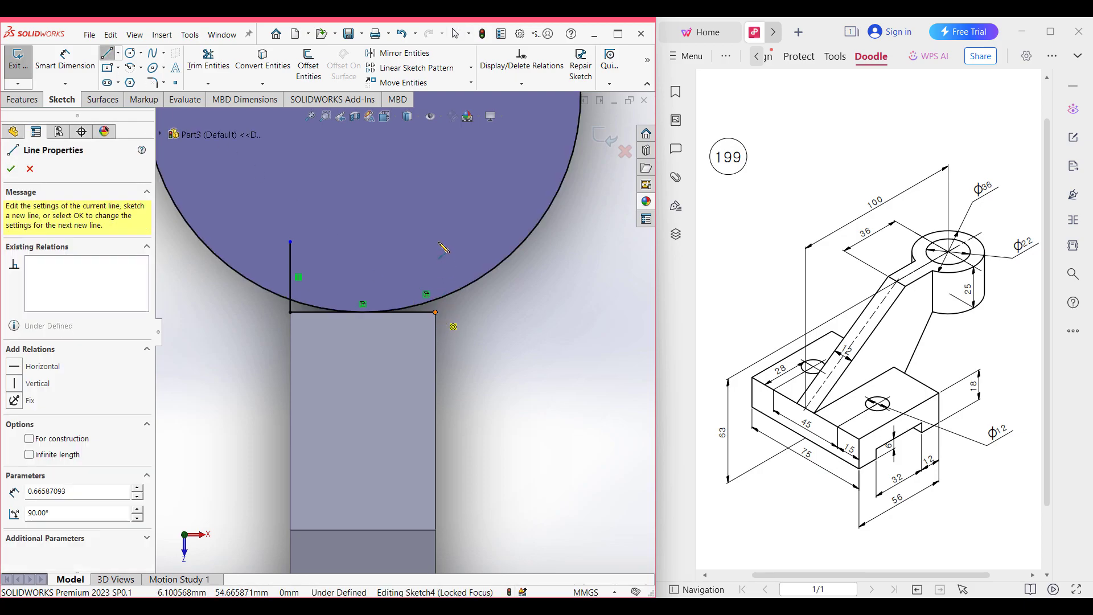
click(437, 243)
key(Escape)
key(Escape)
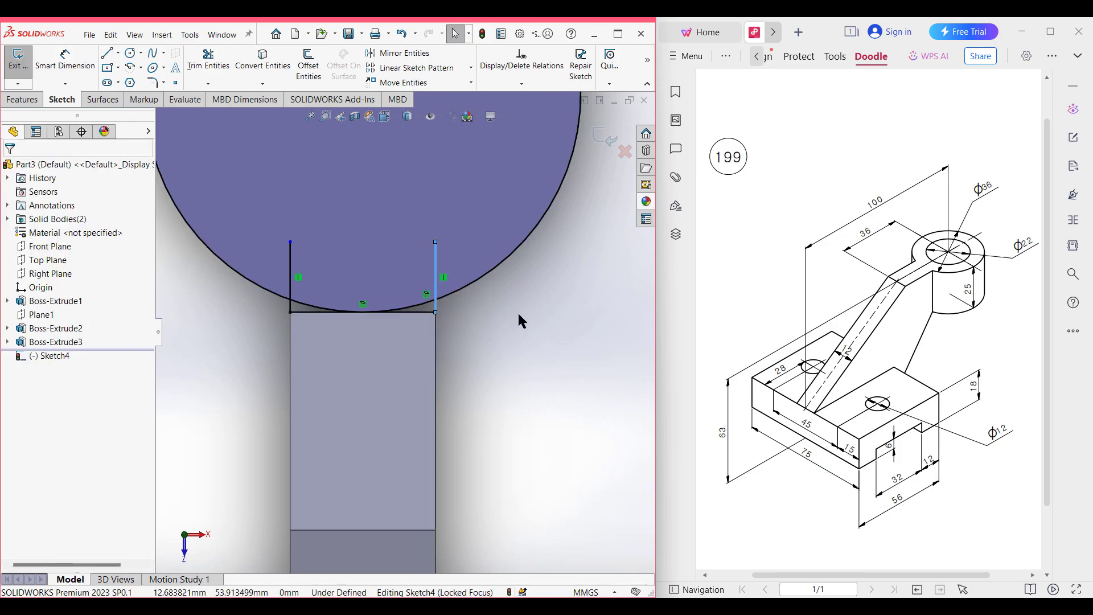
Trim the circle and both vertical lines, leaving only the closed gap outlines between the arm's end and the cylinder.
right_drag(530, 310, 491, 367)
drag(505, 292, 422, 262)
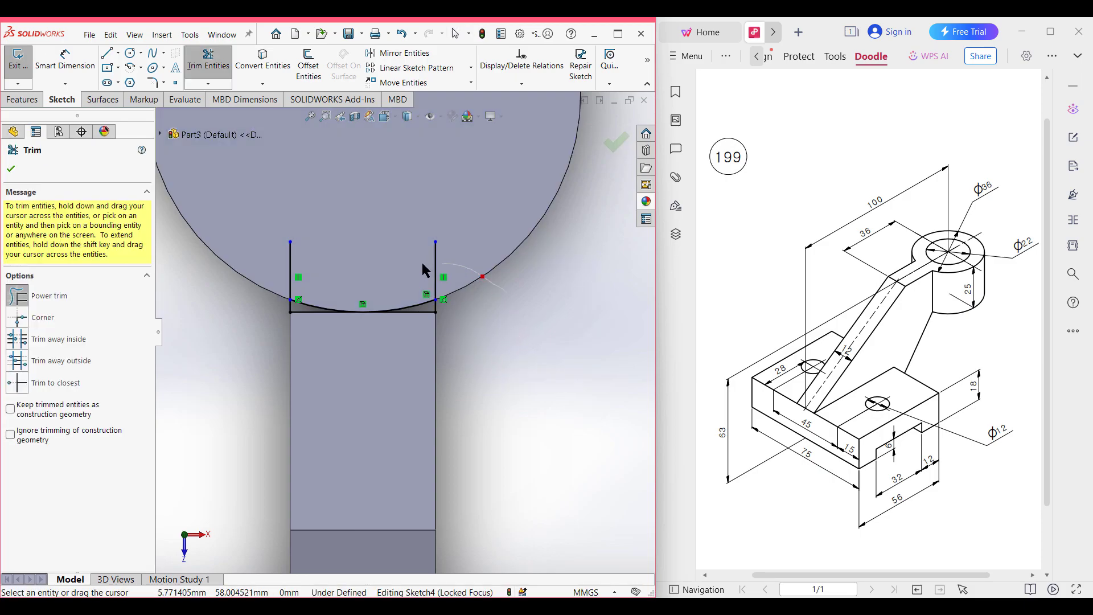
drag(270, 275, 211, 279)
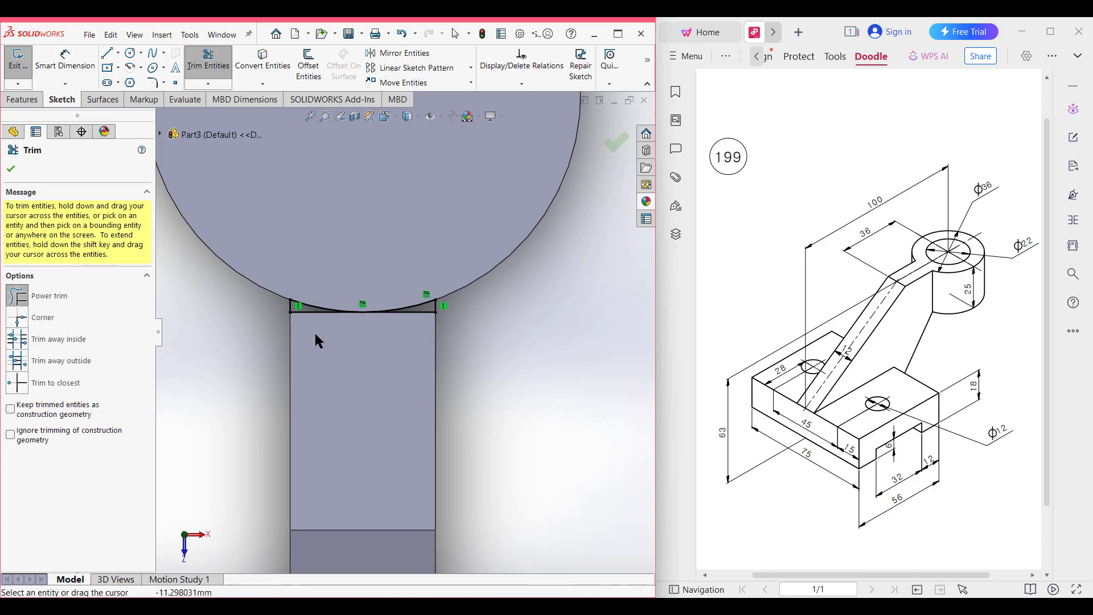
click(12, 170)
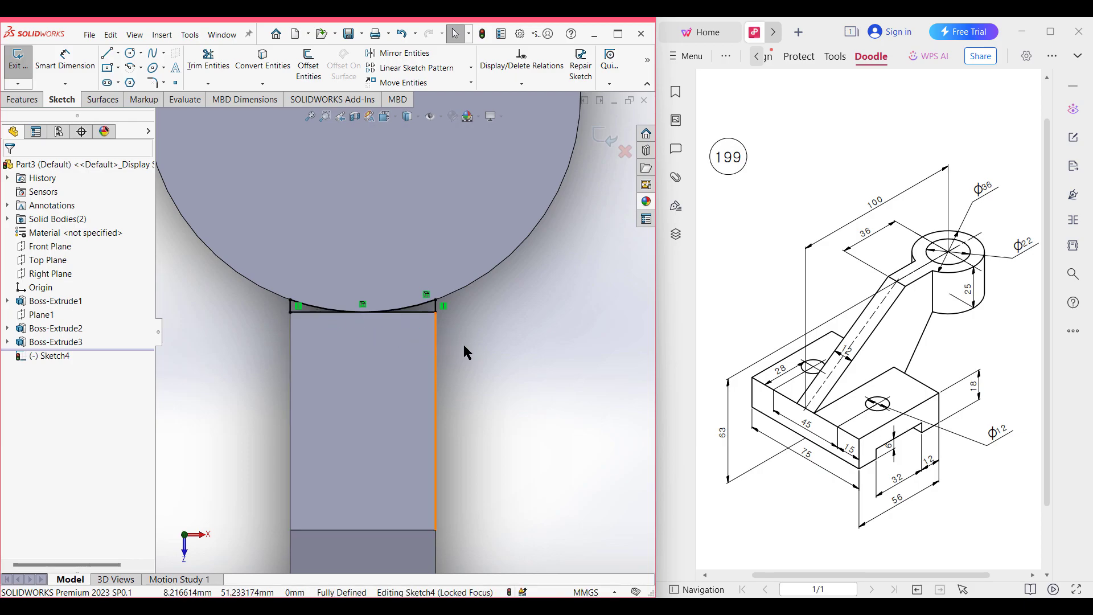
Start a Boss-Extrude of the gap sketch and select both sliver regions between the arm and cylinder as contours.
key(ctrl+7)
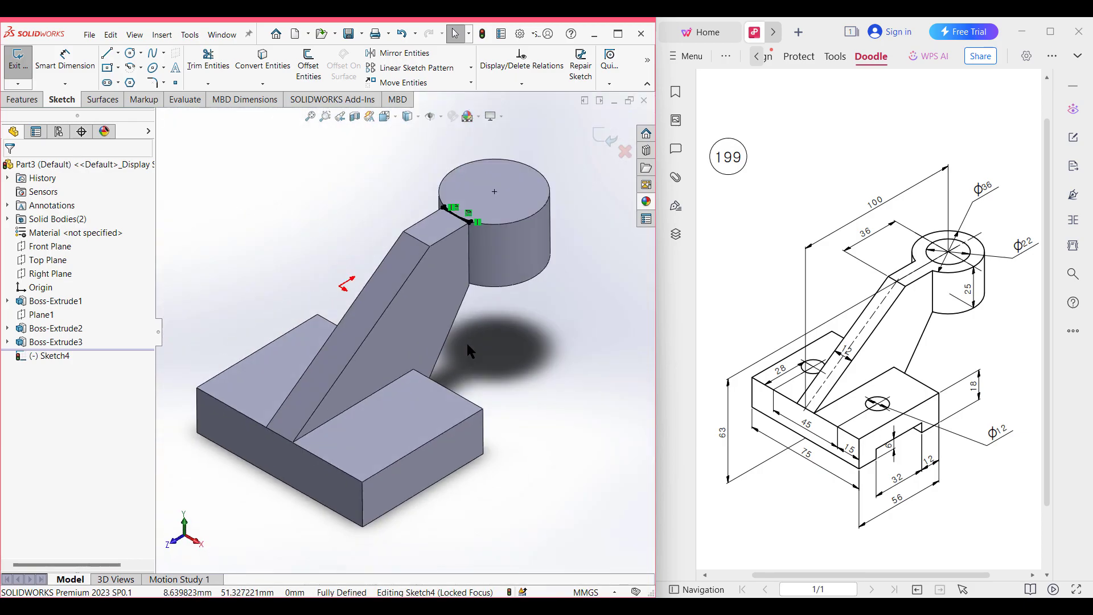
click(21, 99)
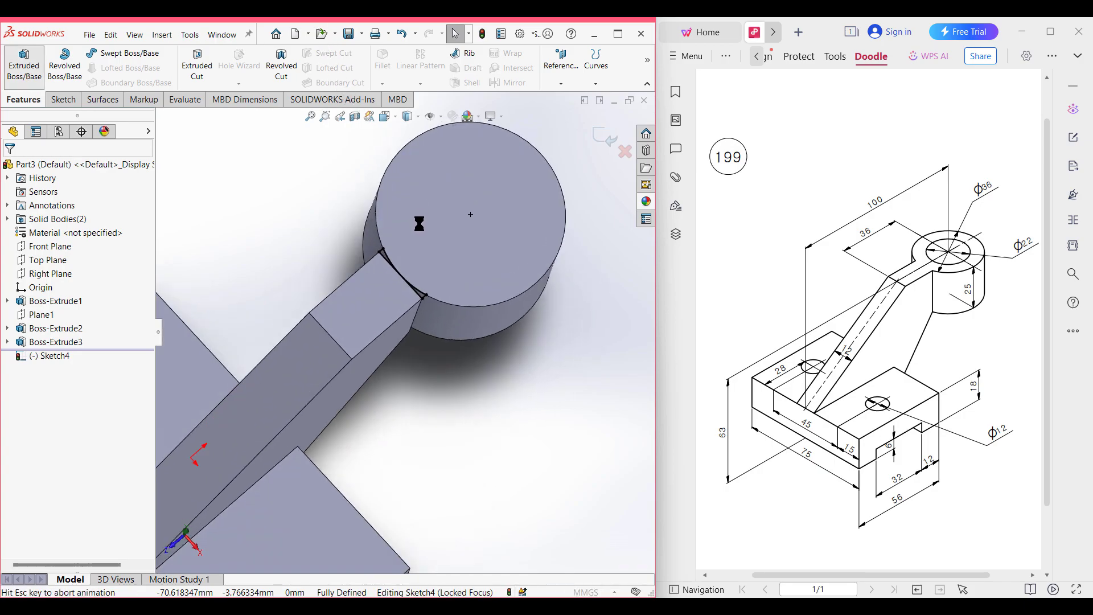
scroll(409, 347, down, 3)
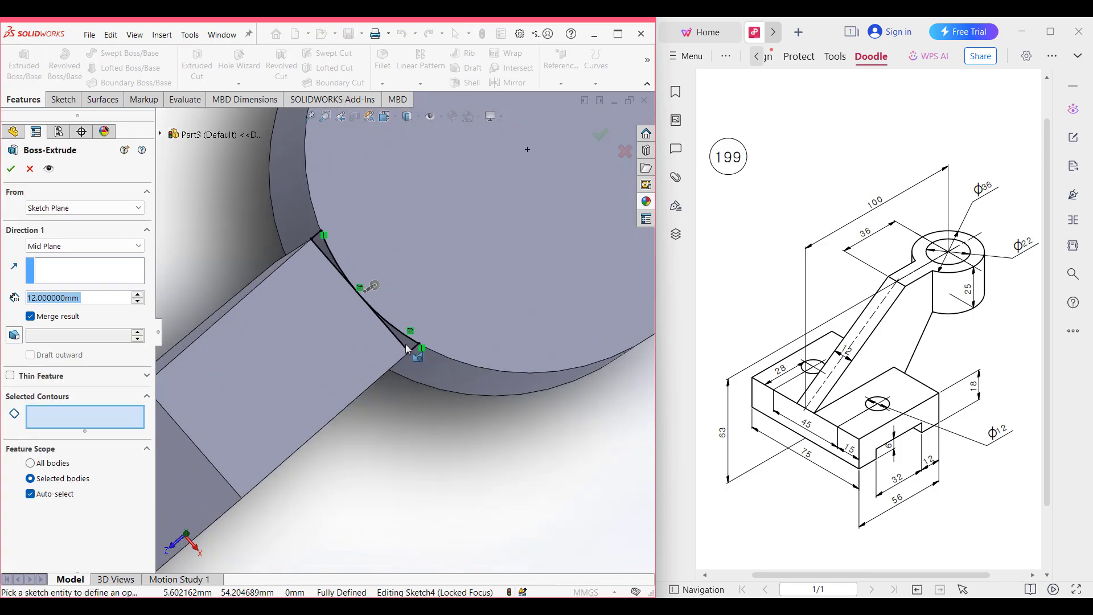
scroll(408, 349, down, 2)
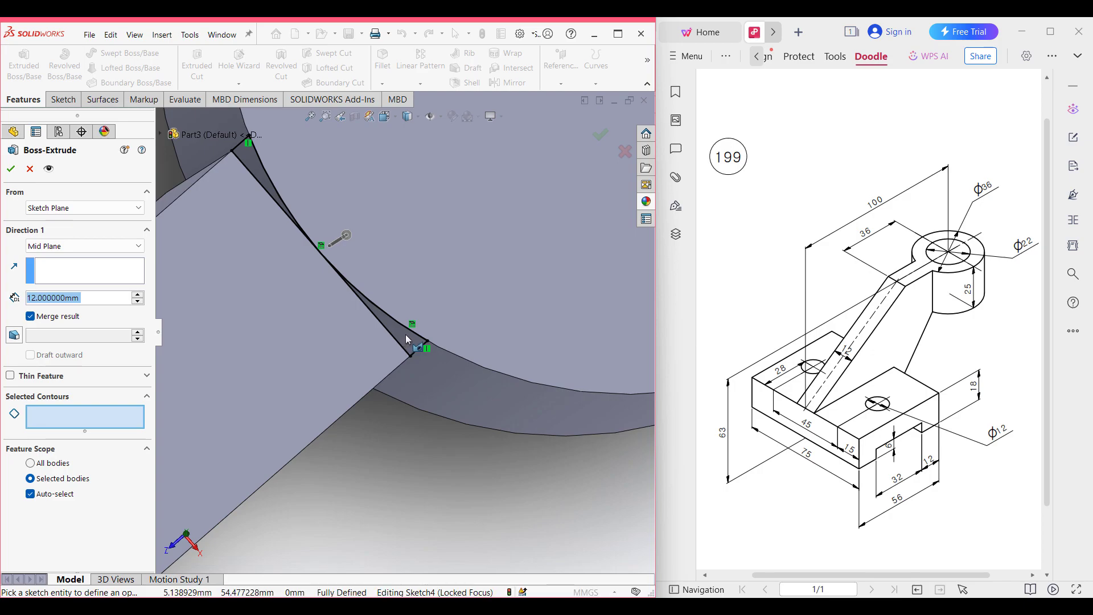
click(406, 336)
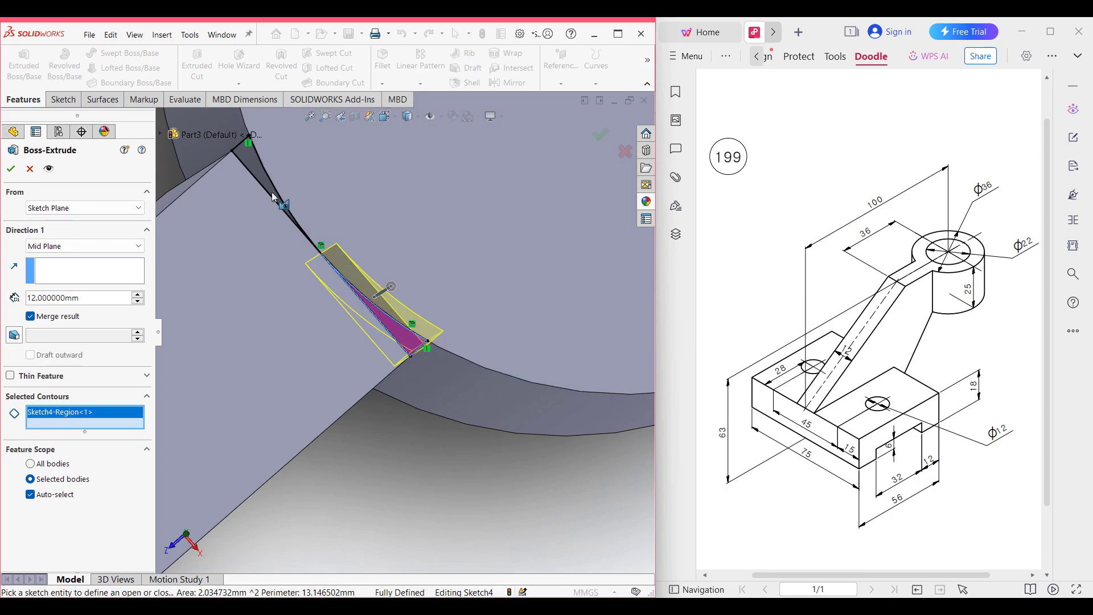
click(265, 180)
scroll(456, 391, down, 3)
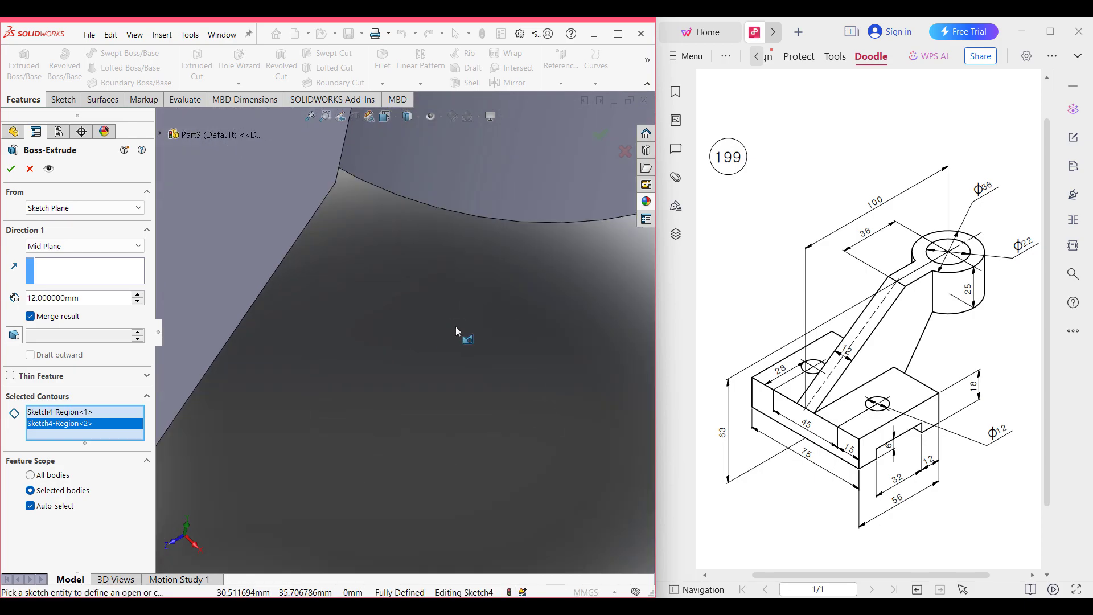
scroll(455, 327, up, 5)
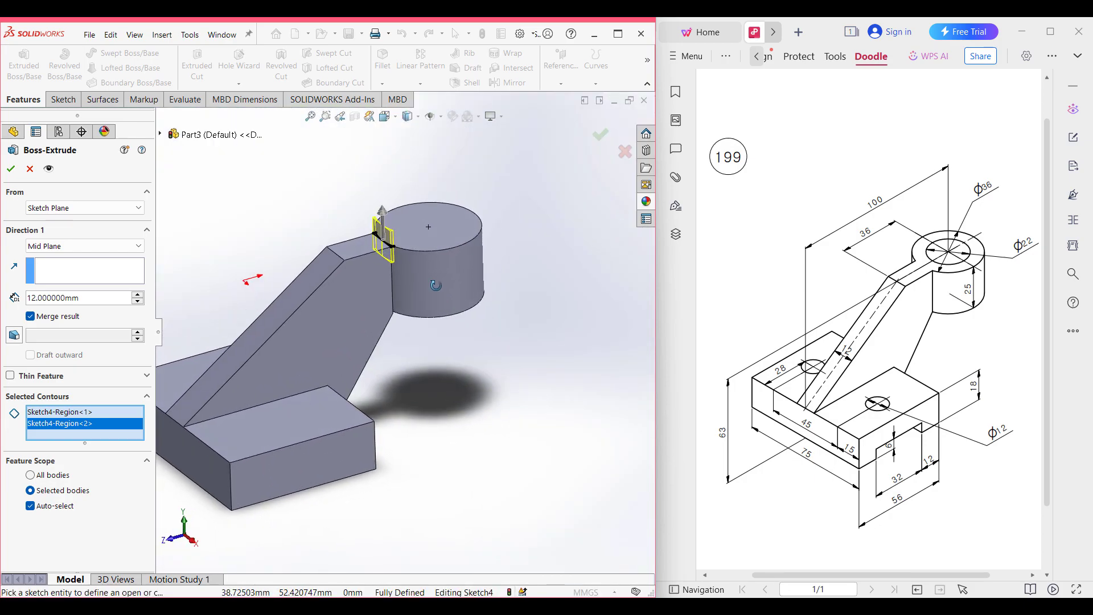
Extrude the two gap regions with Up To Surface, ending at the cylinder's bottom face.
click(99, 245)
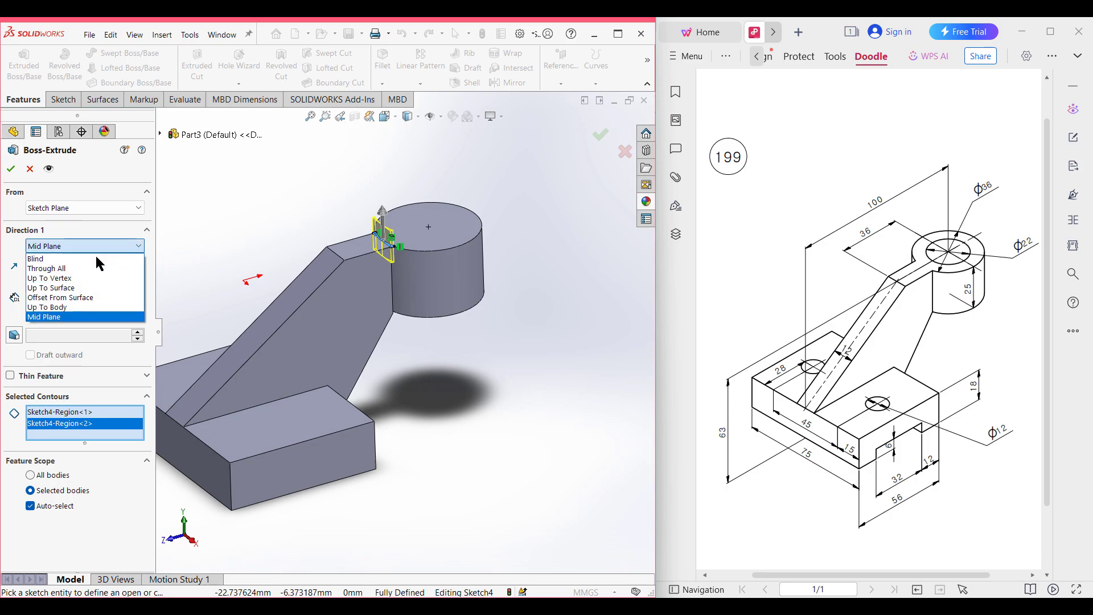
click(93, 288)
middle_drag(495, 325, 462, 334)
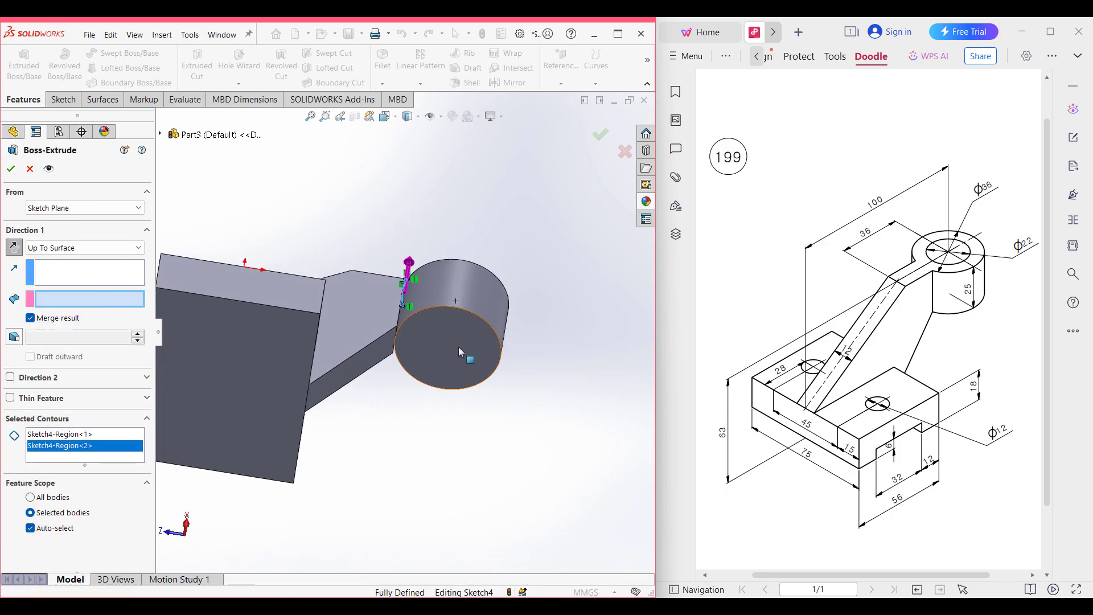
click(453, 380)
middle_drag(454, 381, 439, 408)
scroll(399, 239, down, 3)
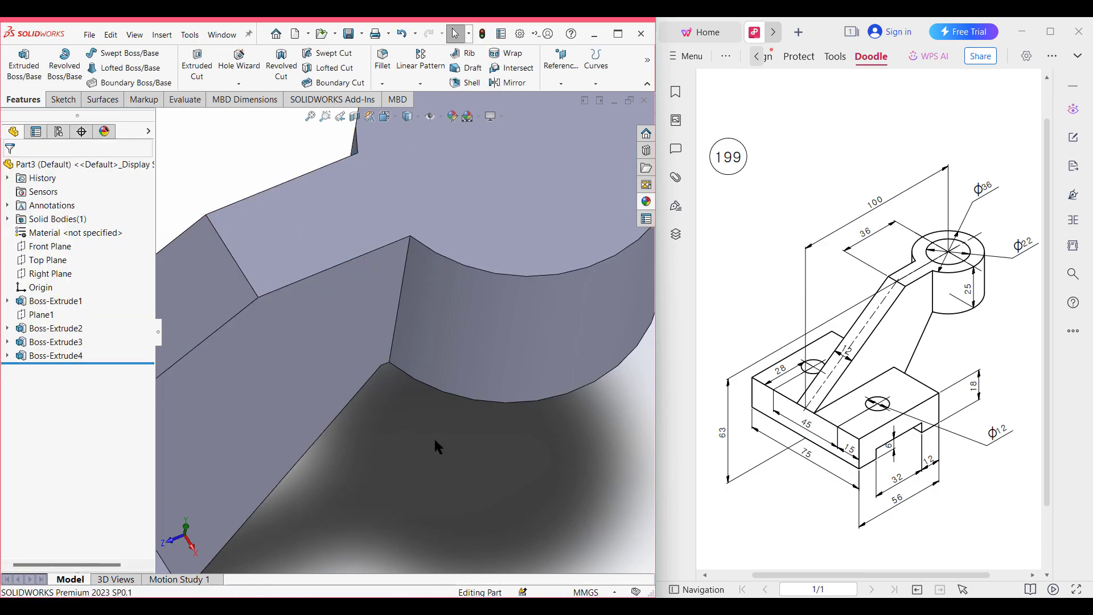
key(ctrl+7)
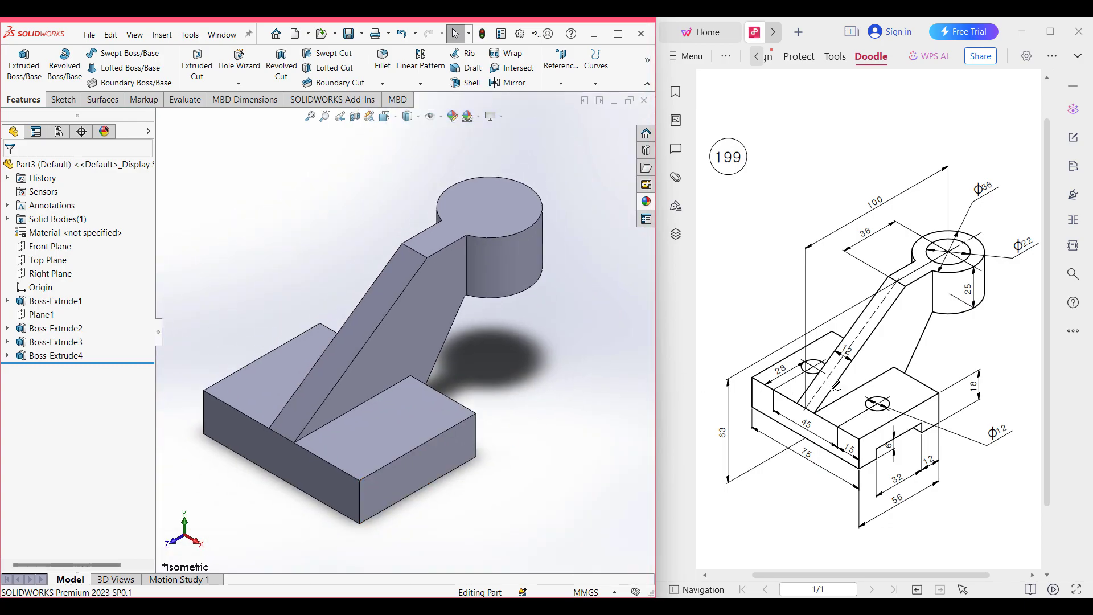
In the WPS reference drawing, mark the slot under the base and its 6 mm dimension in red.
mouse_move(886, 393)
mouse_down()
mouse_move(863, 408)
mouse_move(889, 408)
mouse_up()
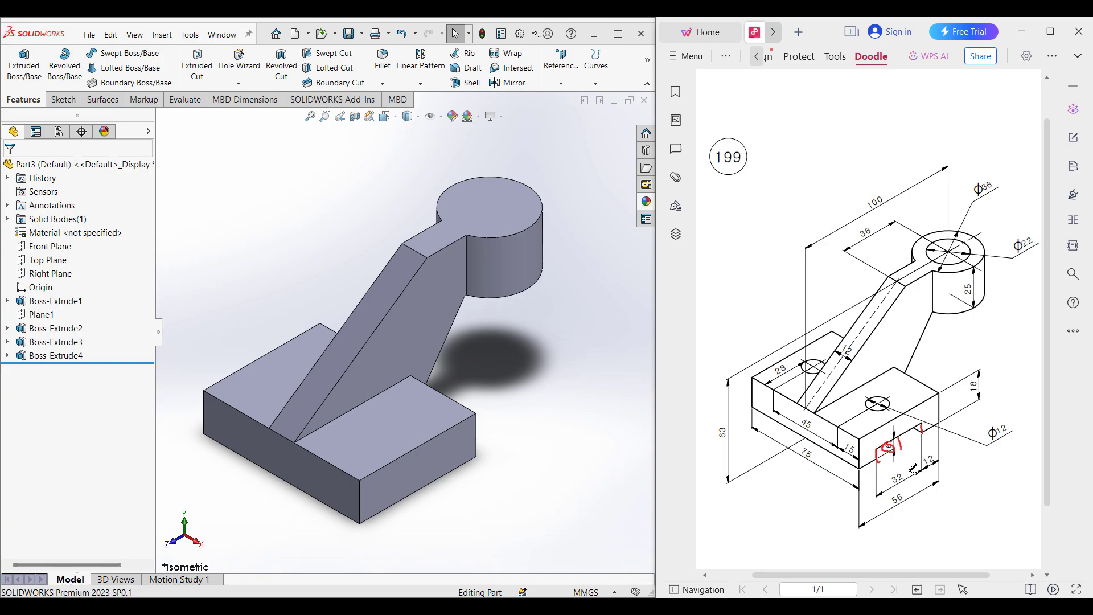
Undo all the red markings around the base slot in the WPS reference drawing.
mouse_move(911, 472)
mouse_down()
mouse_move(902, 470)
mouse_move(919, 437)
mouse_move(878, 445)
mouse_move(846, 394)
mouse_move(850, 415)
mouse_move(881, 399)
mouse_up()
key(ctrl+z)
key(ctrl+z)
key(ctrl+z)
key(ctrl+z)
key(ctrl+z)
key(ctrl+z)
key(ctrl+z)
key(ctrl+z)
In the reference drawing, mark the 22 mm diameter hole through the cylindrical boss in red.
drag(970, 241, 967, 240)
drag(1035, 230, 1023, 227)
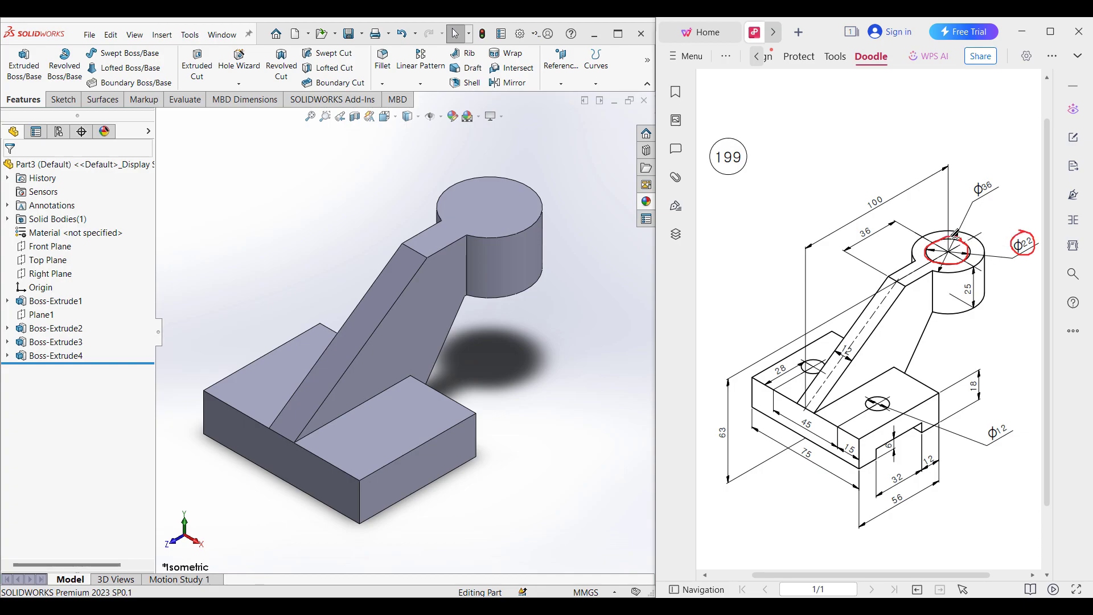
mouse_move(948, 251)
mouse_down()
mouse_move(949, 354)
mouse_move(971, 333)
mouse_up()
In SOLIDWORKS, start a sketch on the base block's top face and draw a 12 mm diameter circle beside the inclined arm.
click(394, 432)
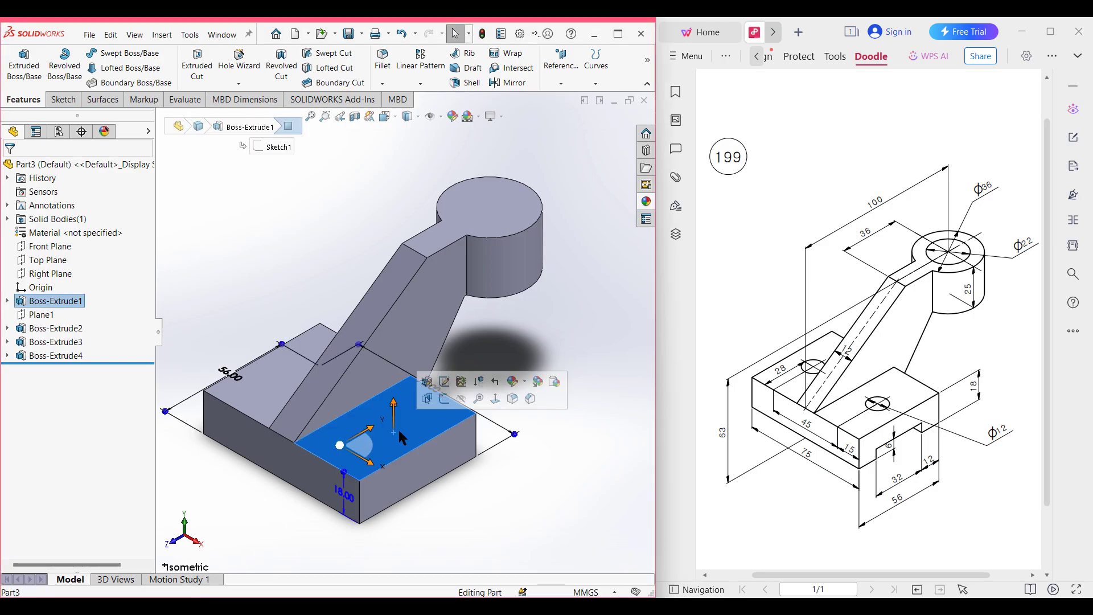
right_click(427, 405)
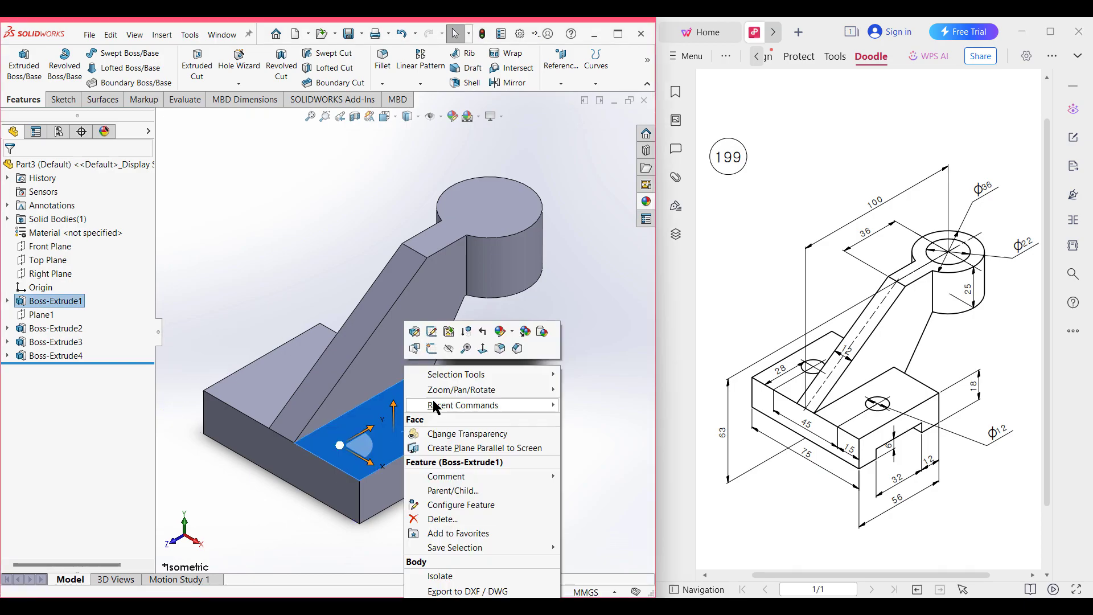
click(432, 347)
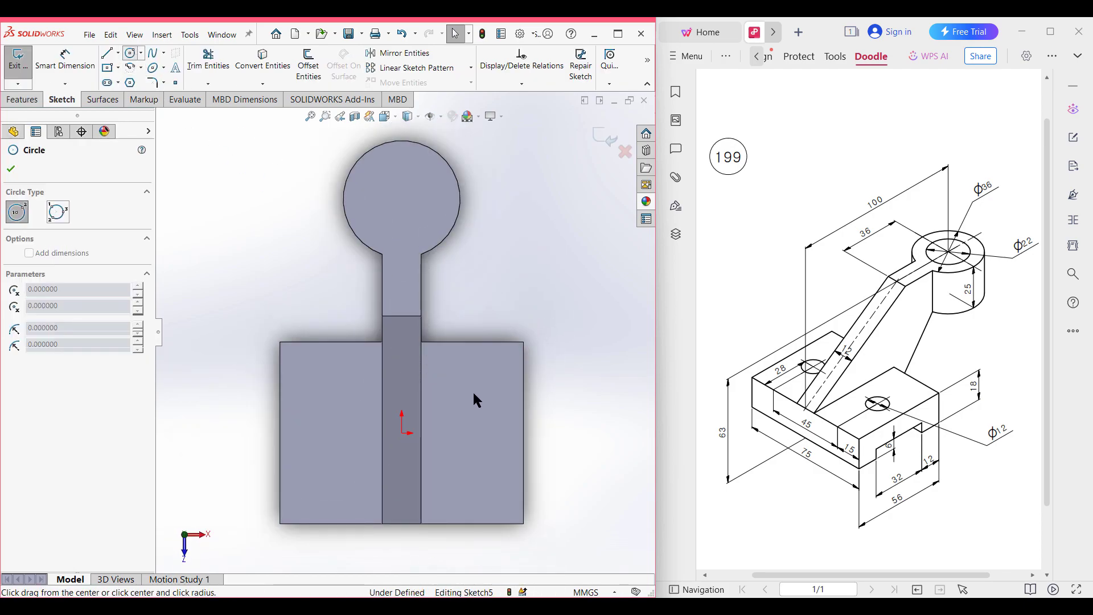
click(466, 408)
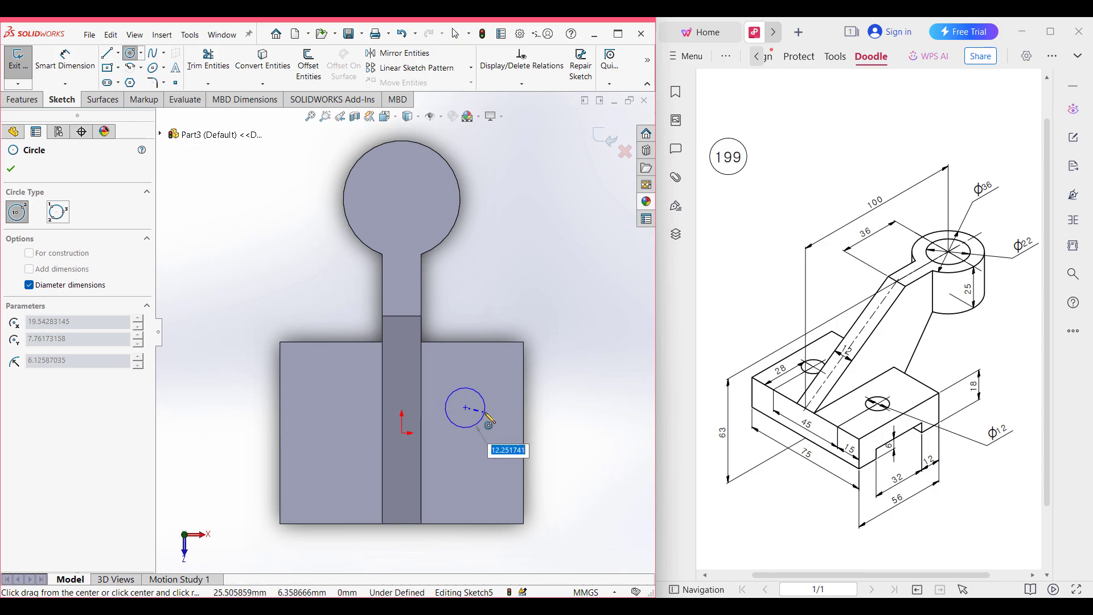
text(12)
key(Return)
Dimension the circle's centre 28 mm from the base's front edge.
click(95, 70)
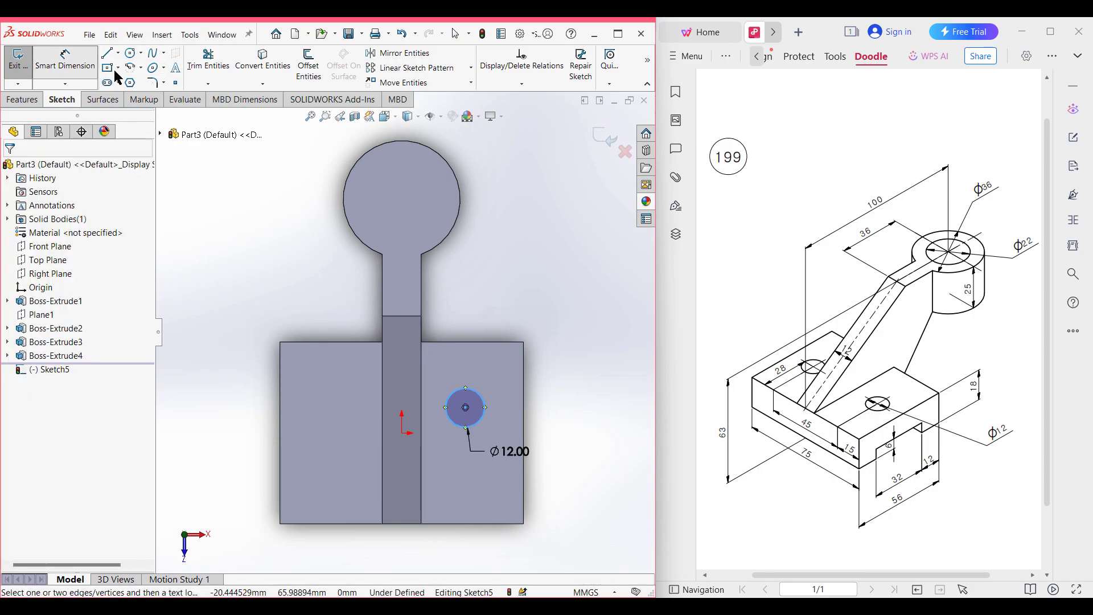
click(480, 423)
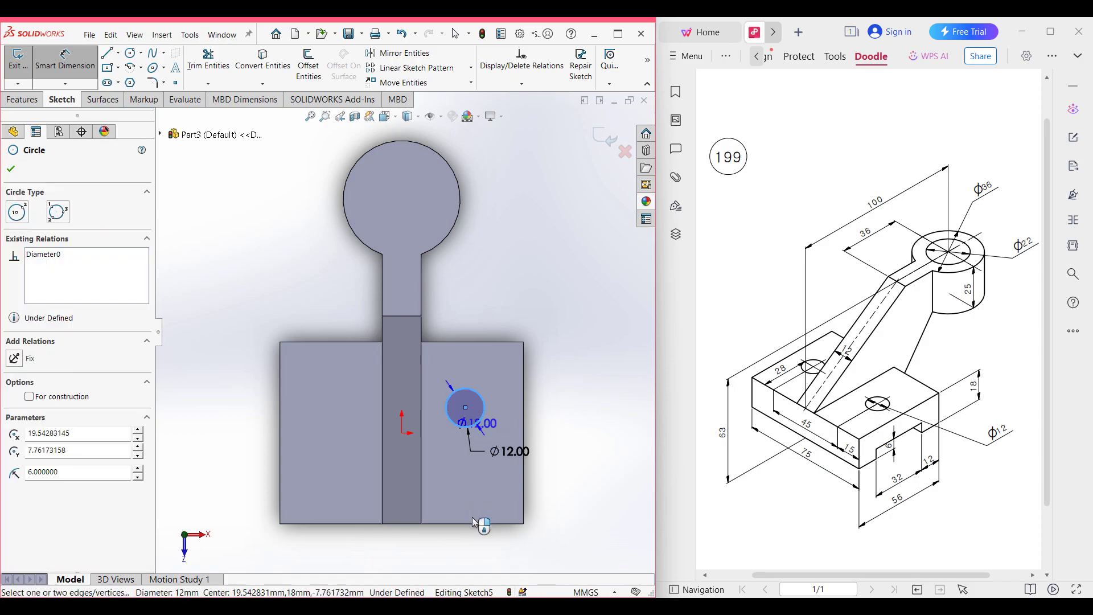
click(475, 523)
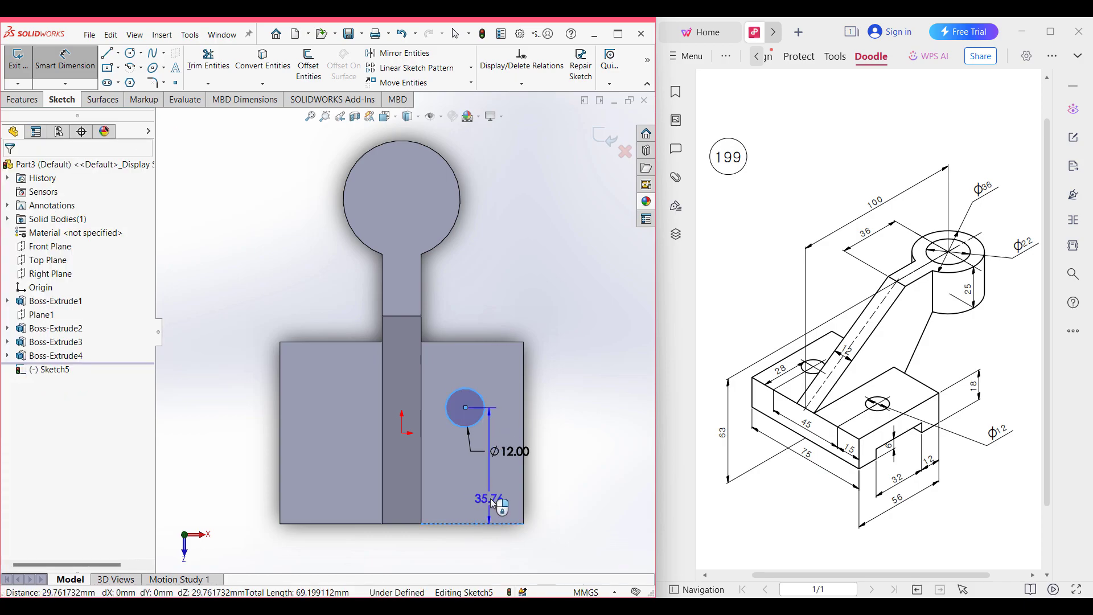
click(492, 499)
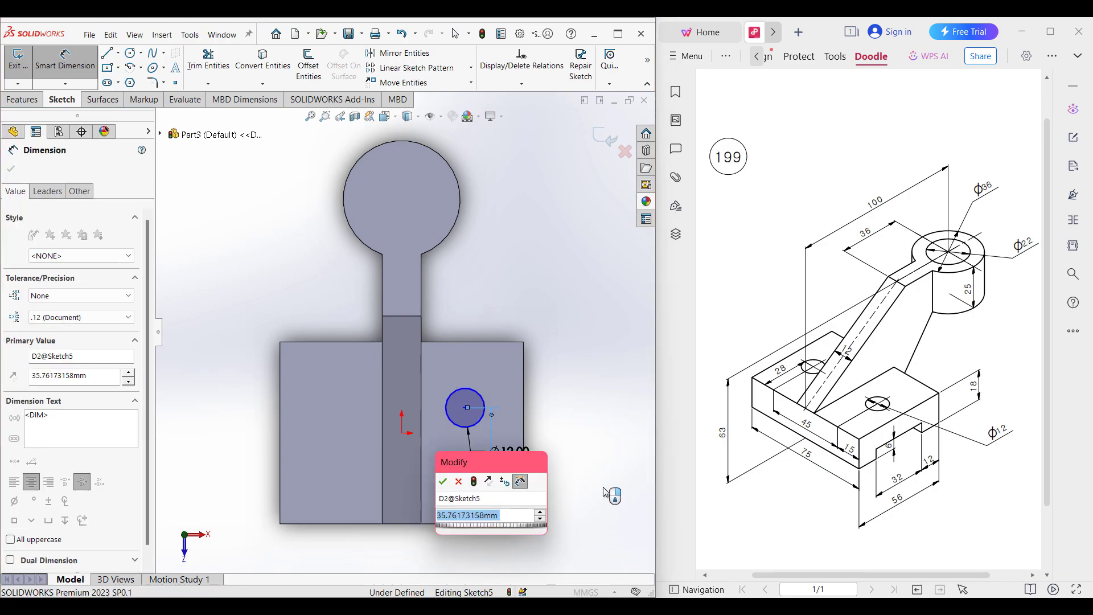
text(28)
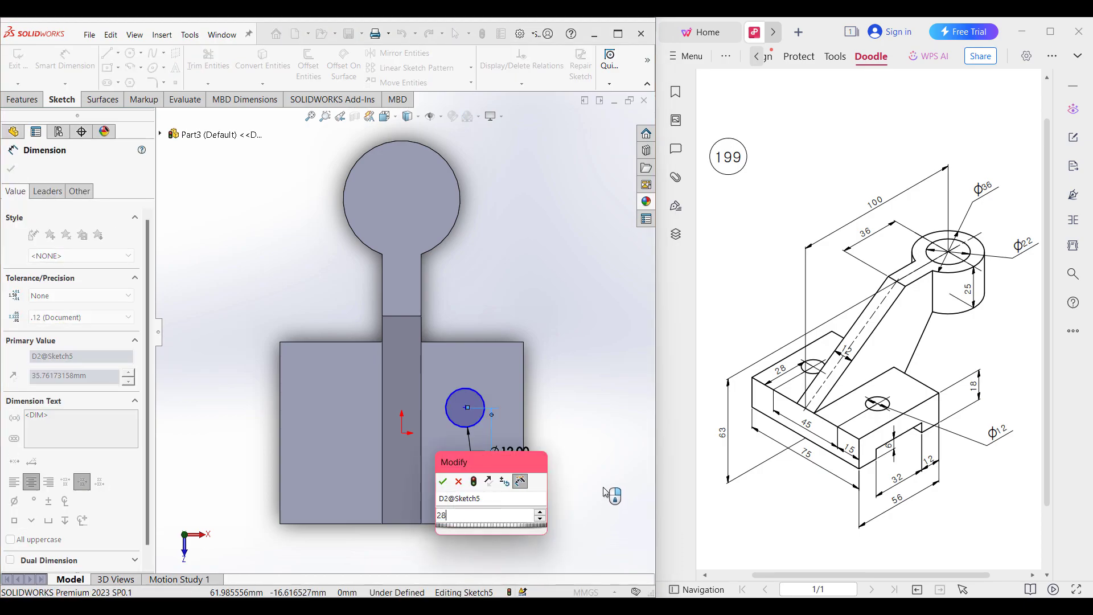
key(Return)
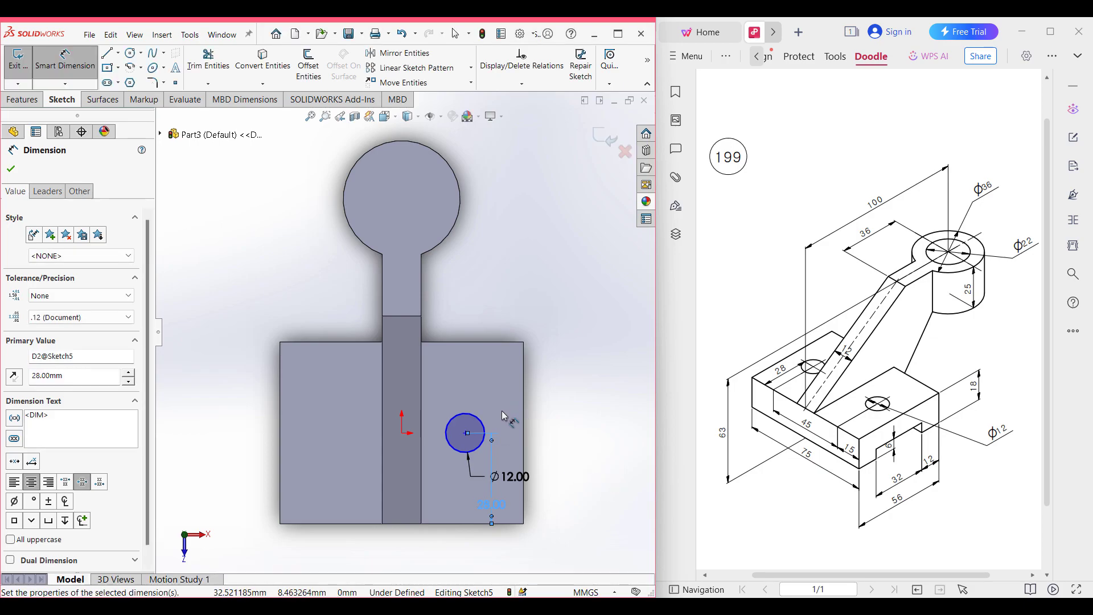
Dimension the circle's centre 15 mm from the base's nearest side edge.
click(485, 425)
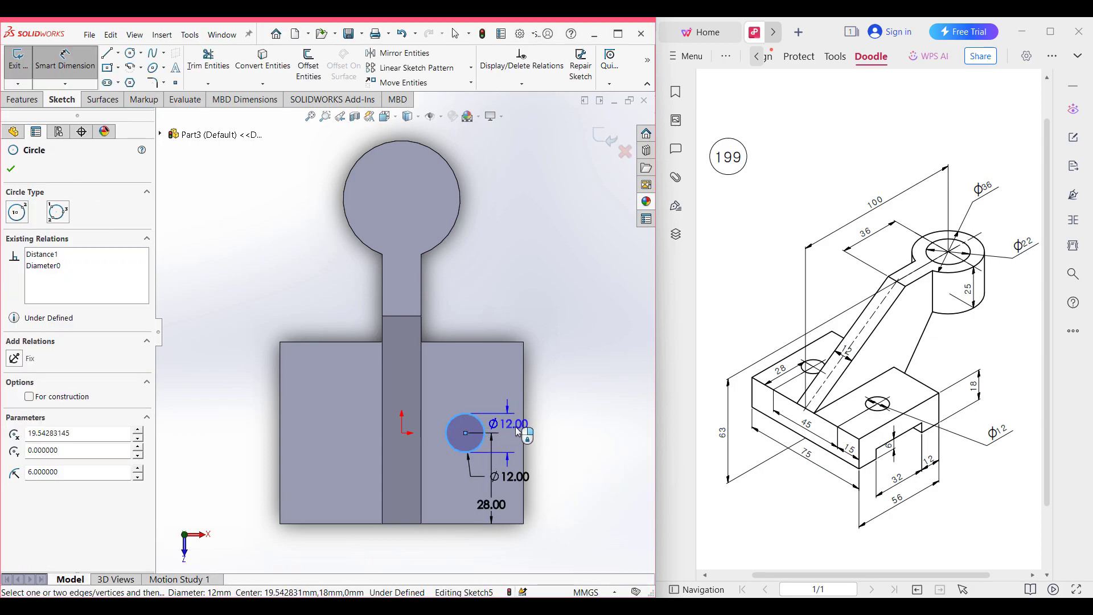
click(523, 447)
click(466, 499)
text(15)
key(Return)
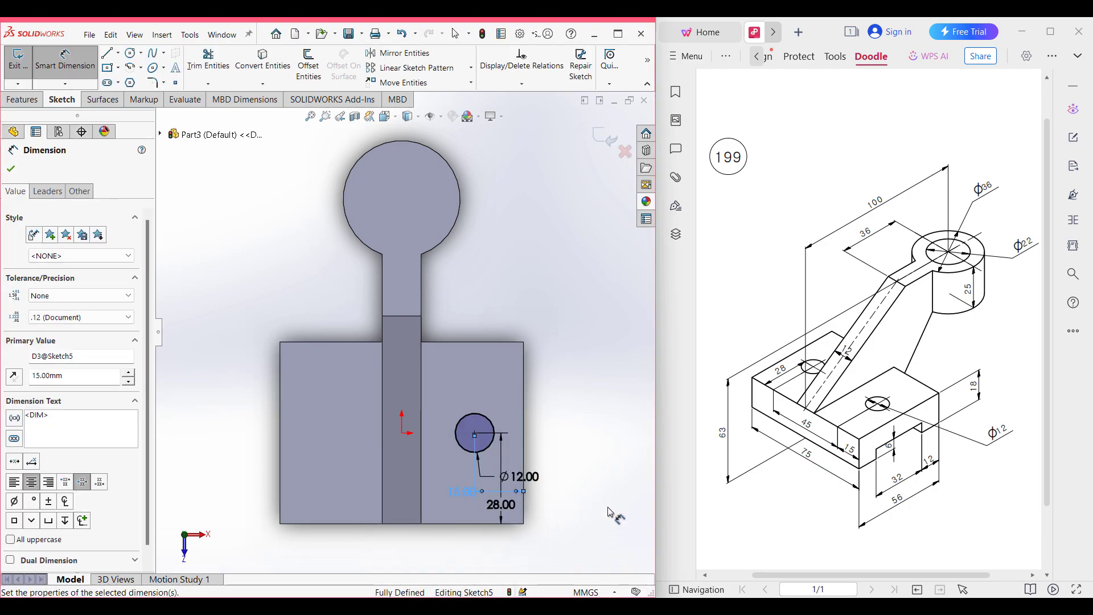
click(10, 168)
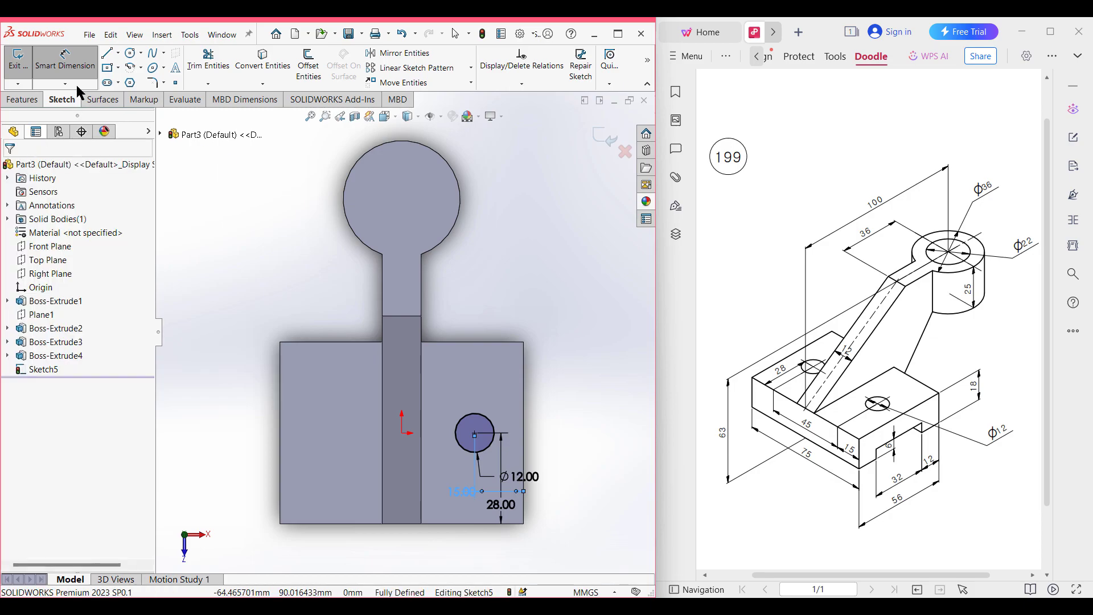
Draw a vertical centerline about 14 mm long from the origin towards the base's front edge.
click(118, 53)
click(137, 82)
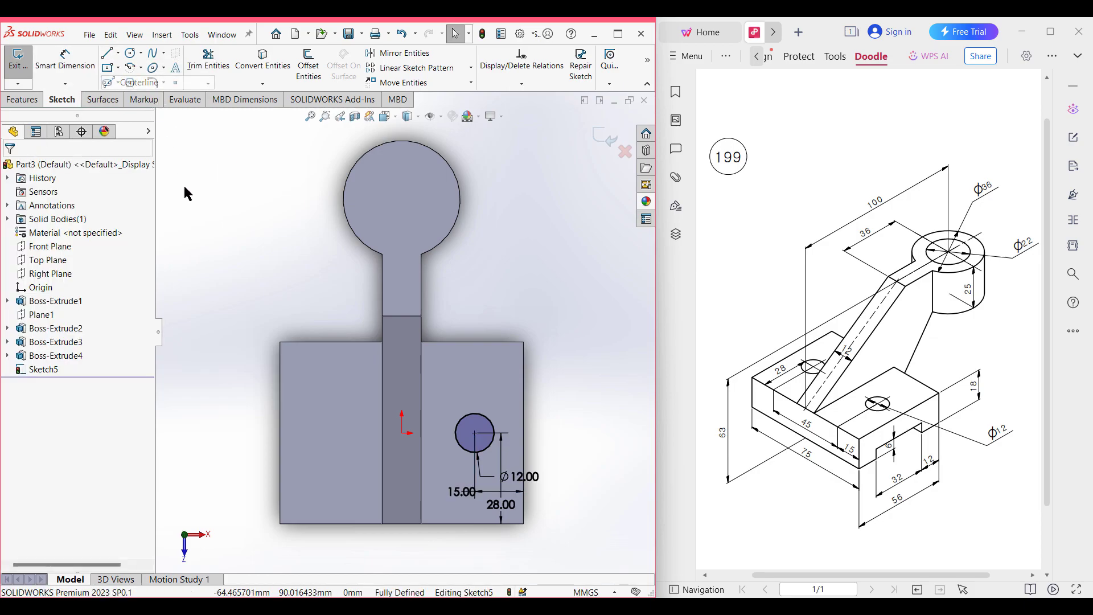
click(402, 433)
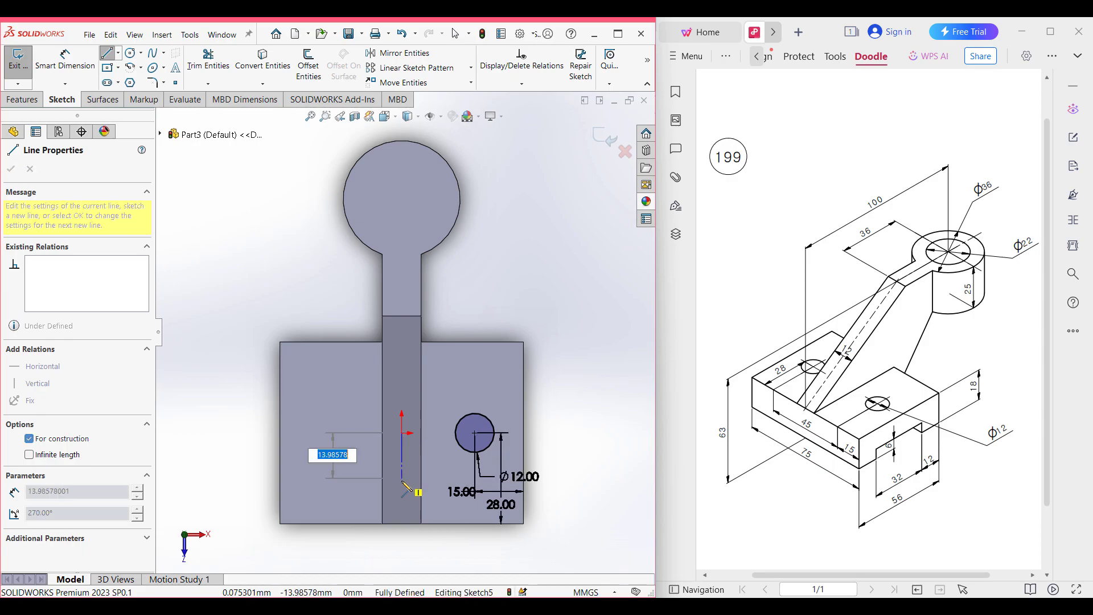
click(402, 480)
key(Escape)
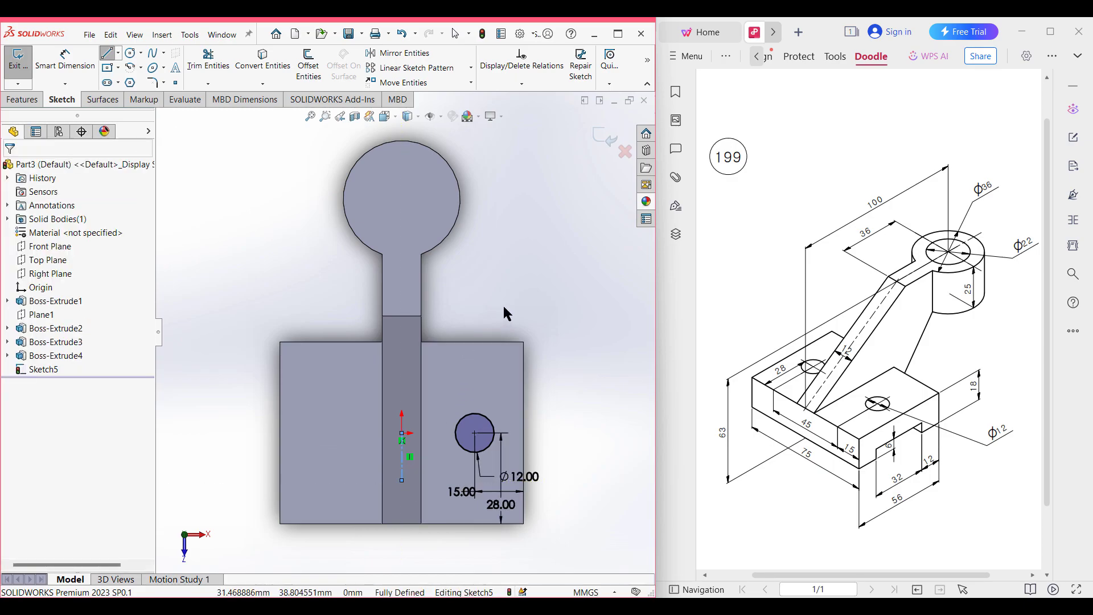
Mirror the 12 mm circle about the centerline onto the other side of the arm, keeping the original.
click(396, 83)
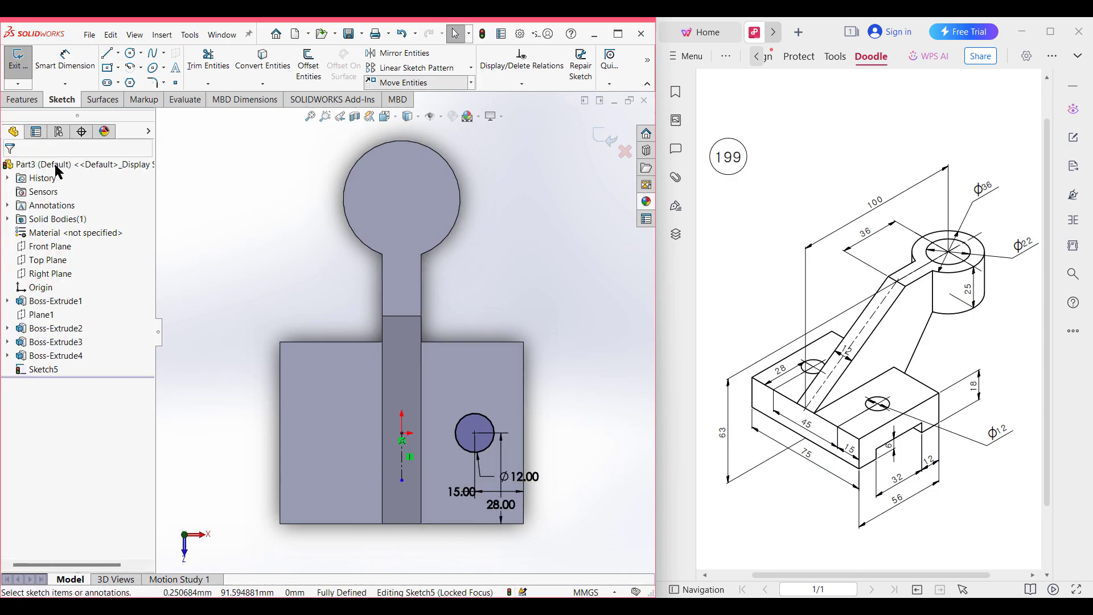
click(30, 168)
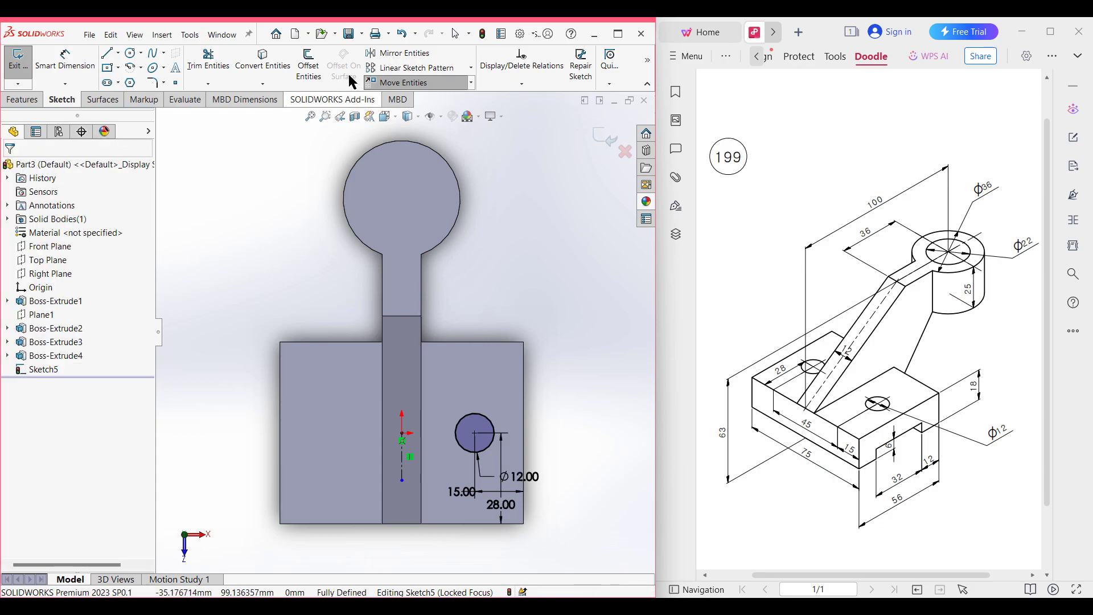
click(399, 53)
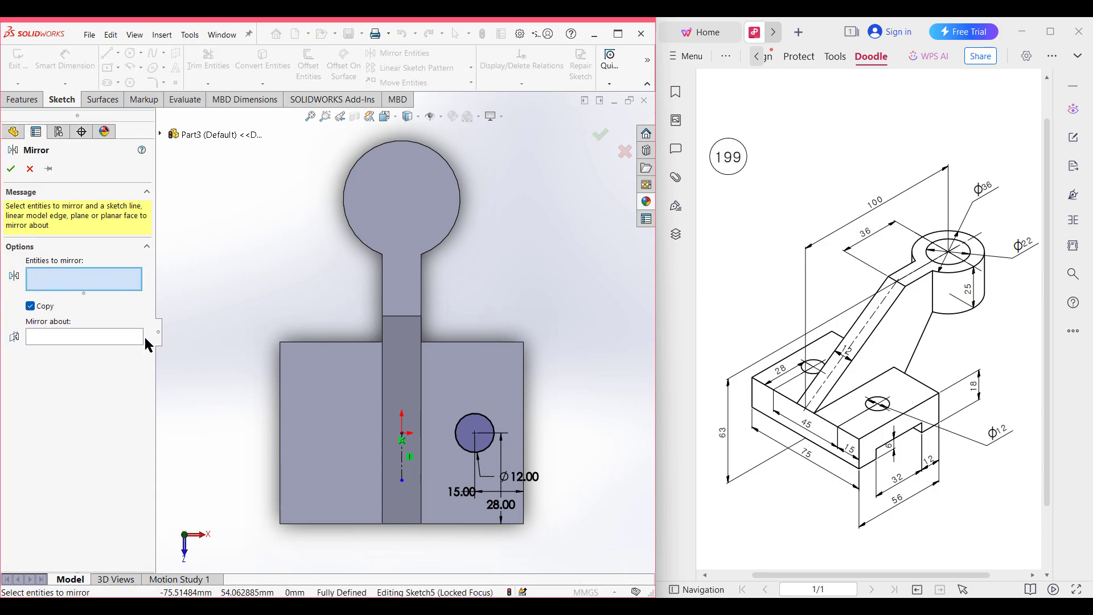
click(460, 428)
click(74, 336)
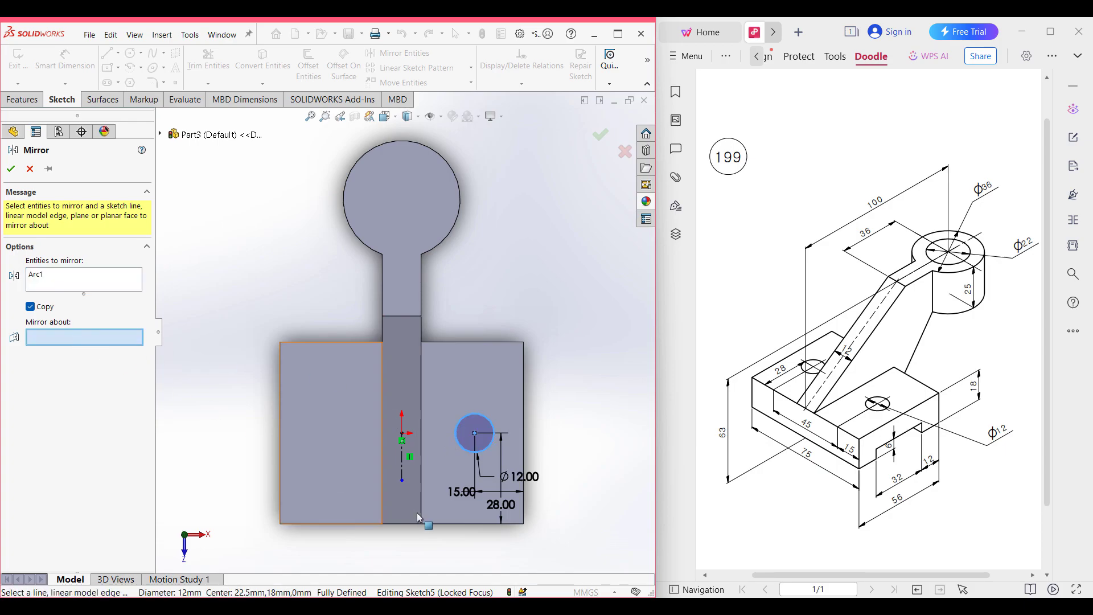
click(402, 465)
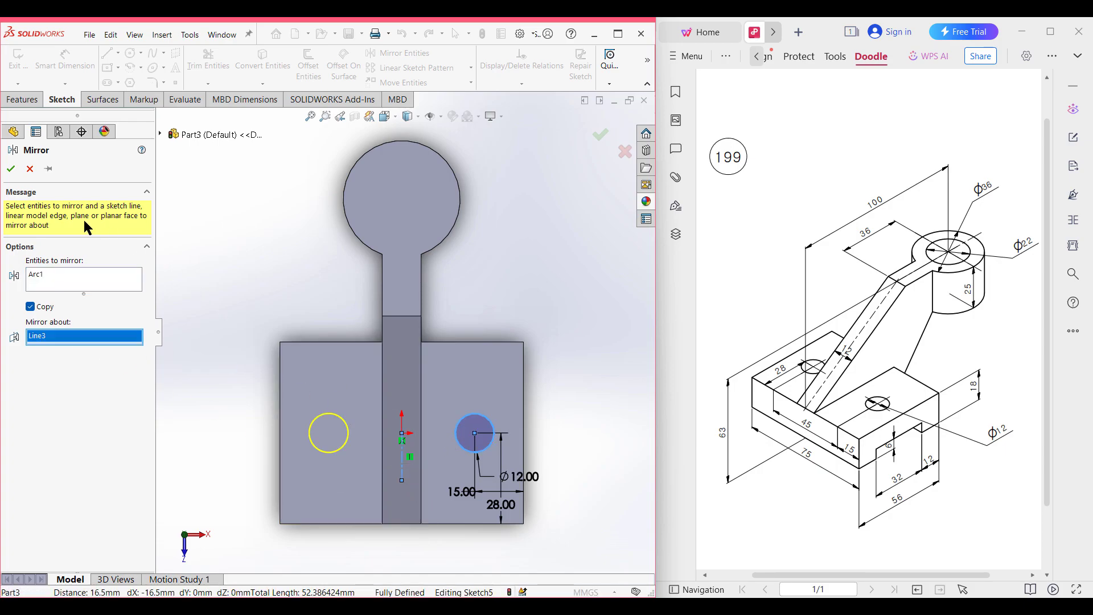
click(10, 168)
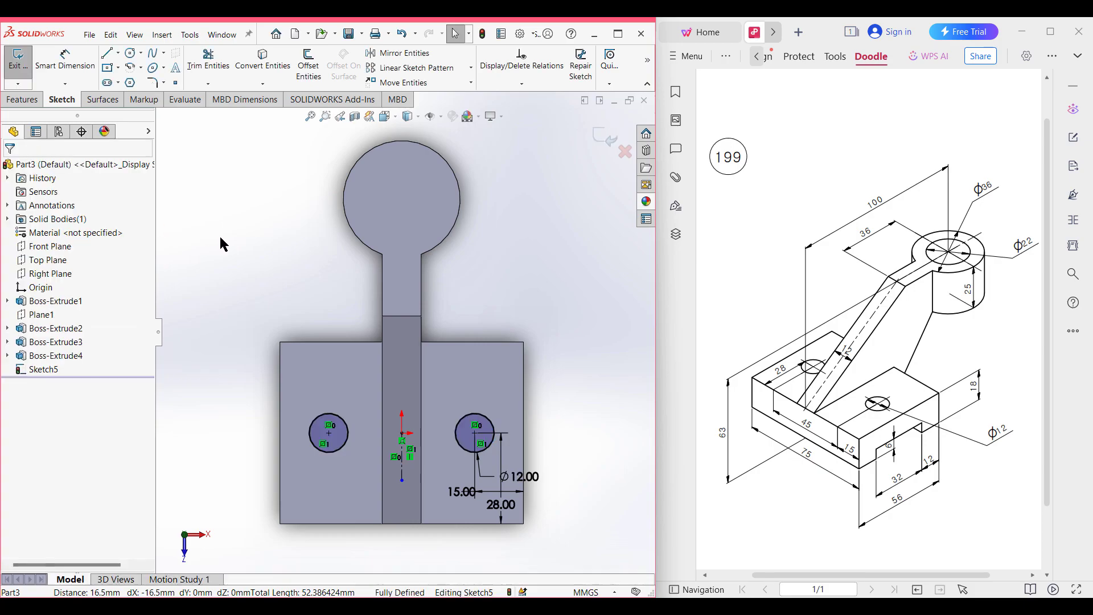
Cut-extrude both circles 55 mm Blind, downward through the base block.
key(ctrl+7)
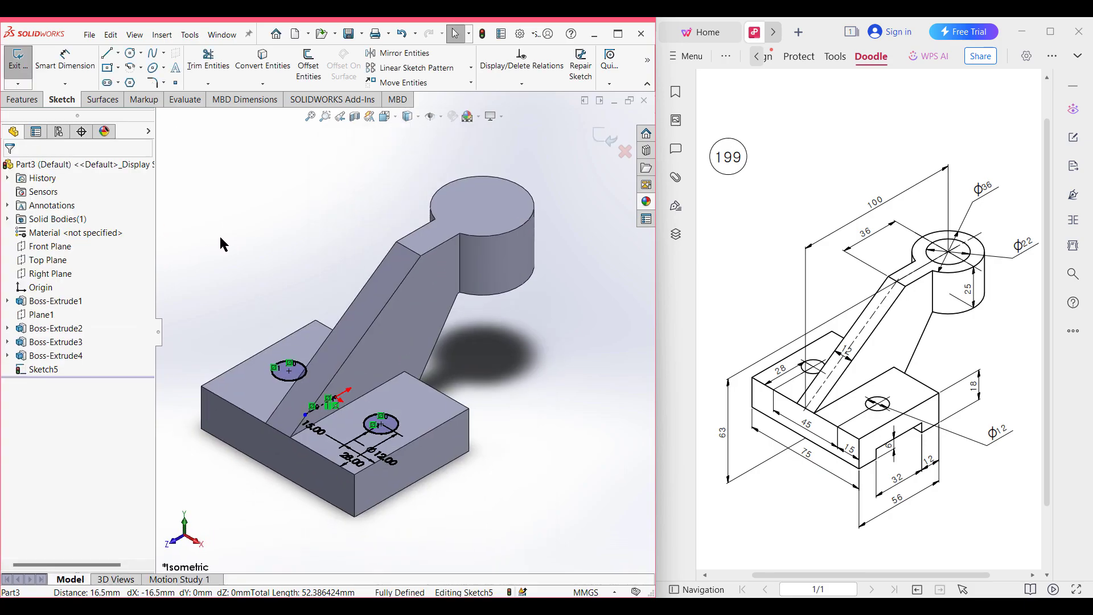
click(14, 101)
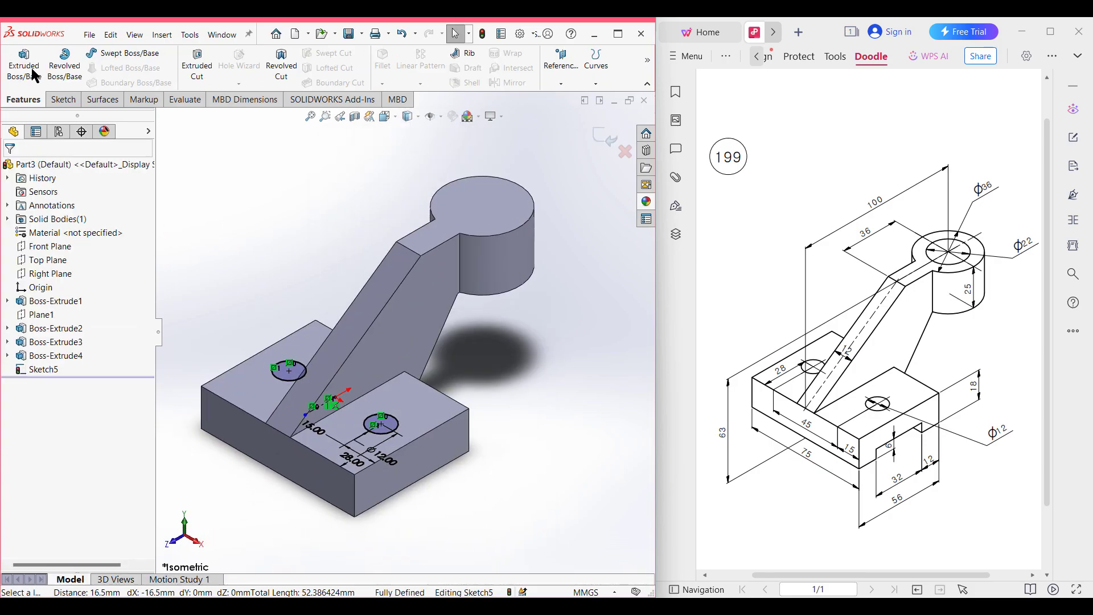
click(205, 69)
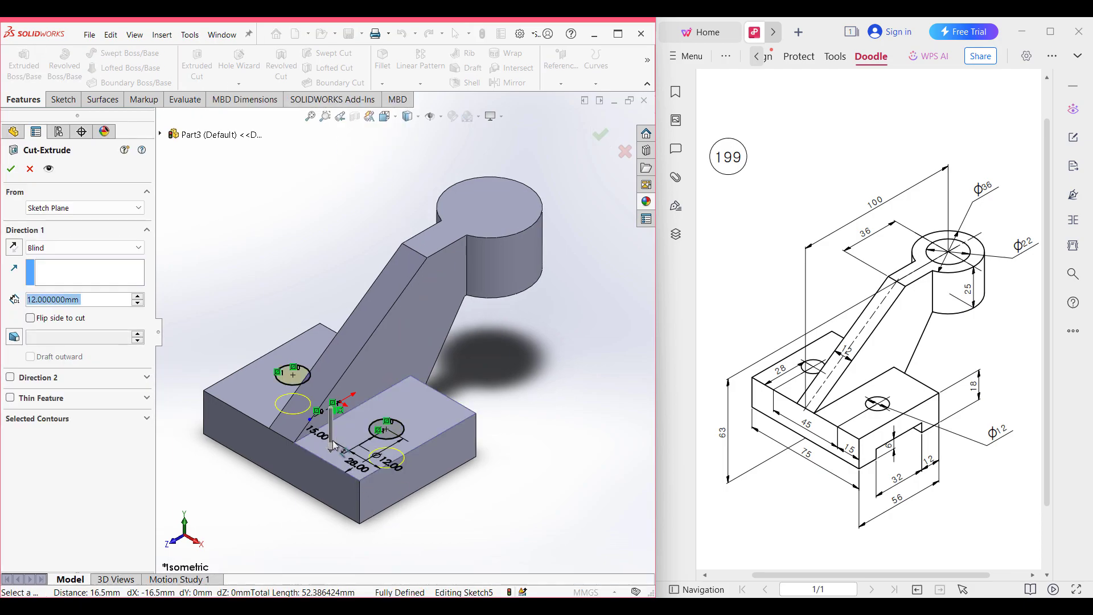
drag(328, 514, 330, 552)
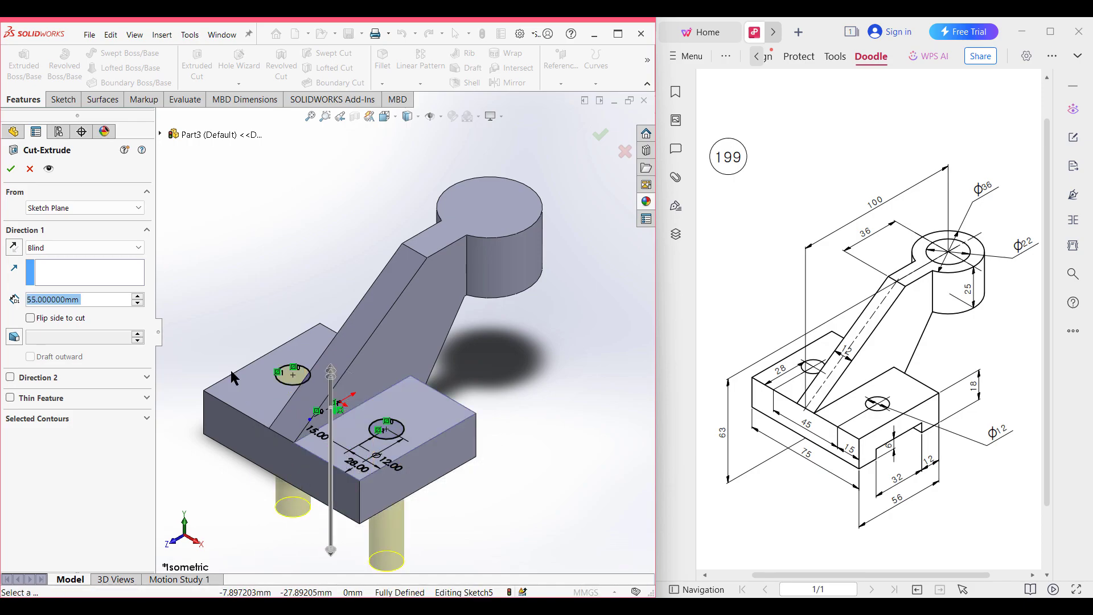
click(16, 170)
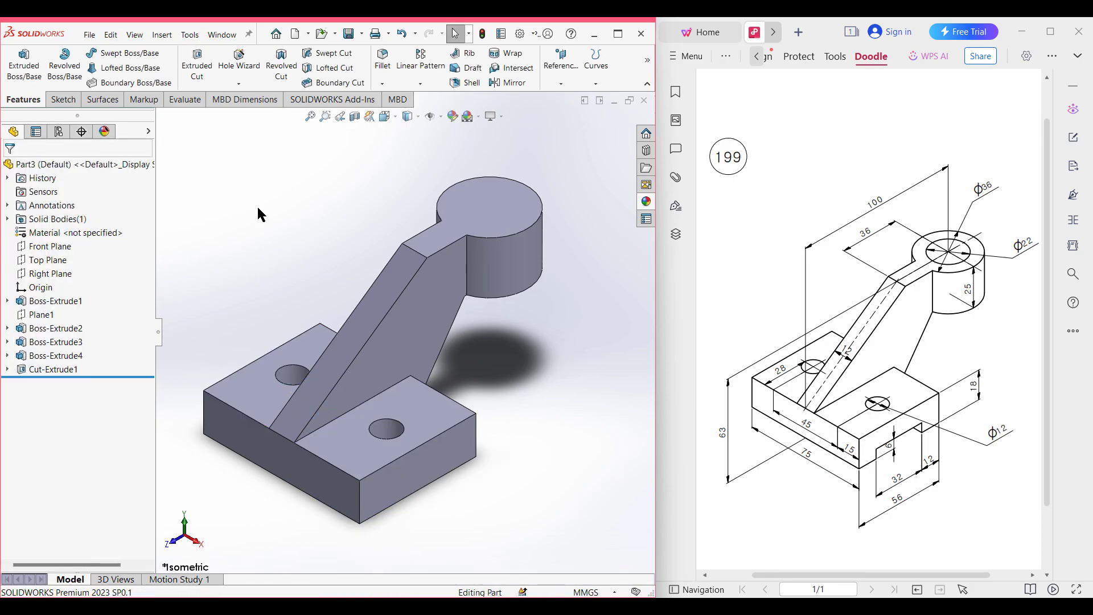
Start a sketch on the base block's side face and draw a 6 mm vertical centerline up from the origin.
right_click(422, 465)
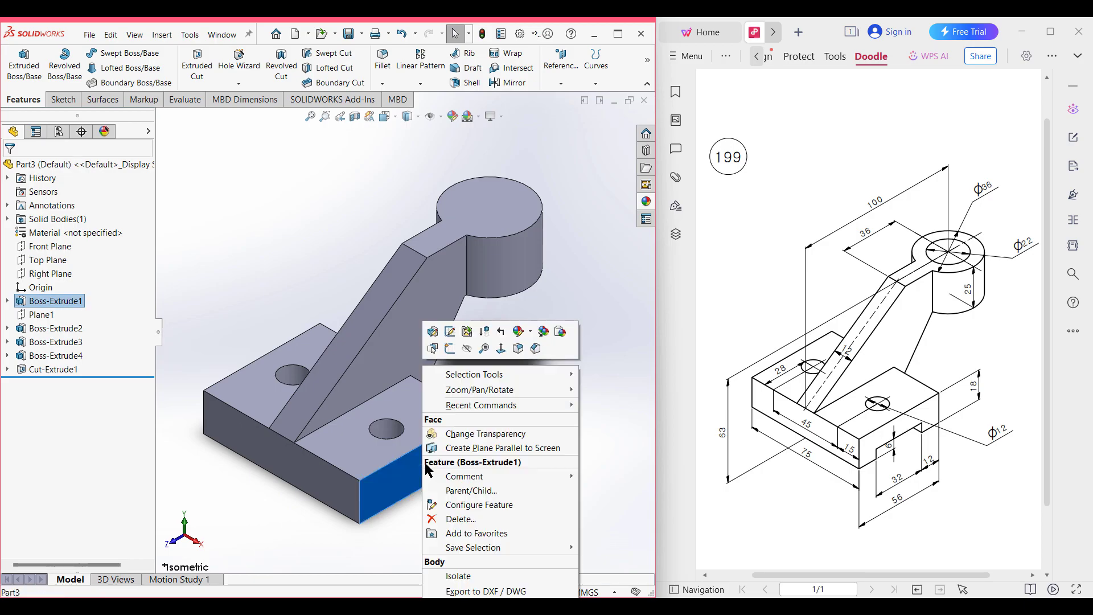
click(454, 353)
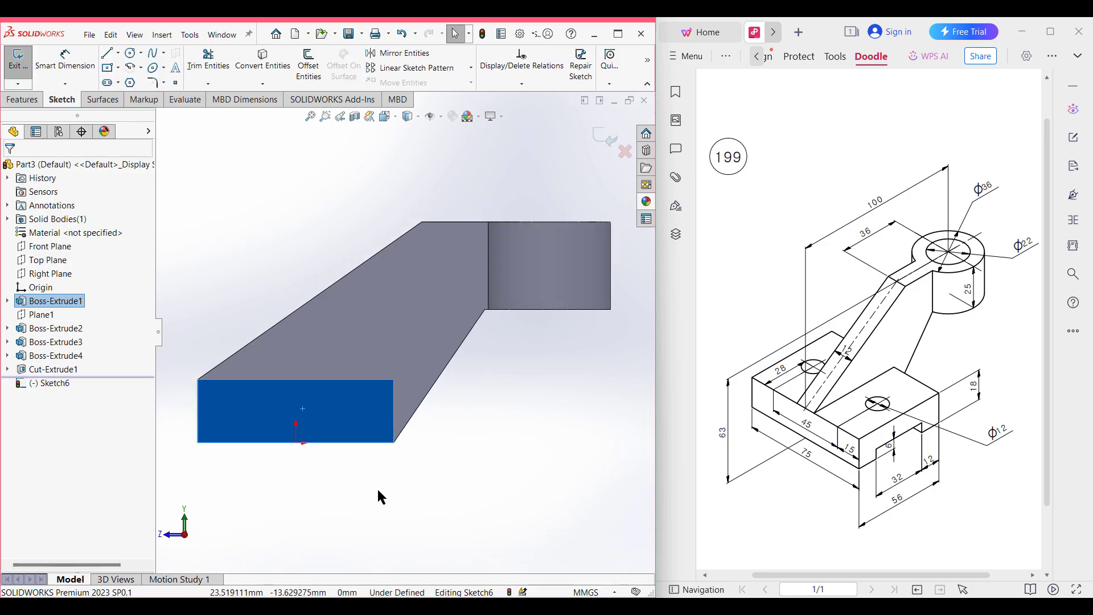
click(118, 53)
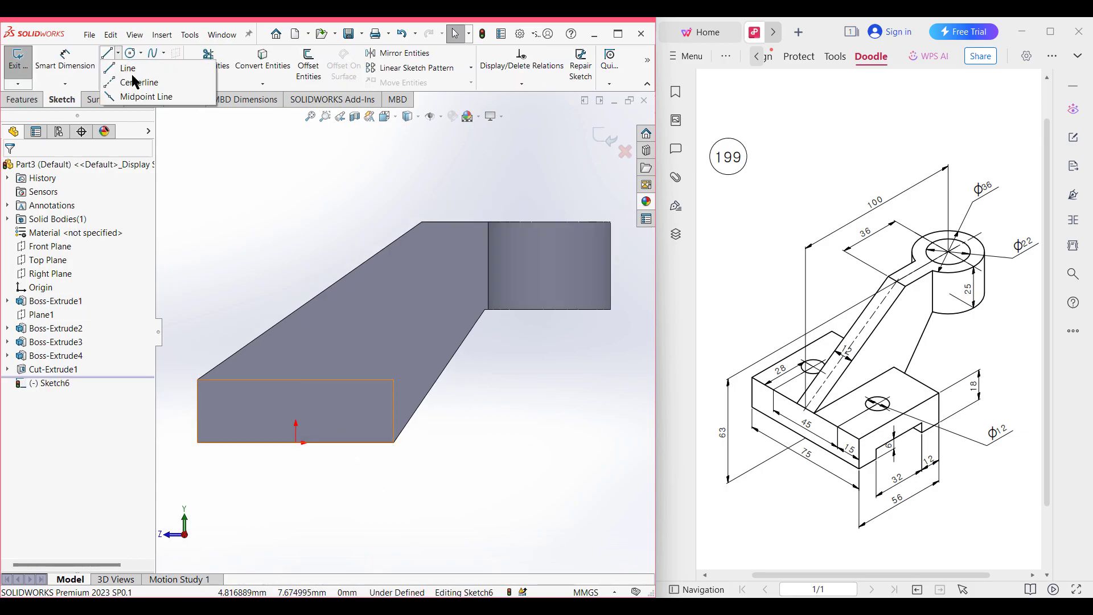
click(142, 85)
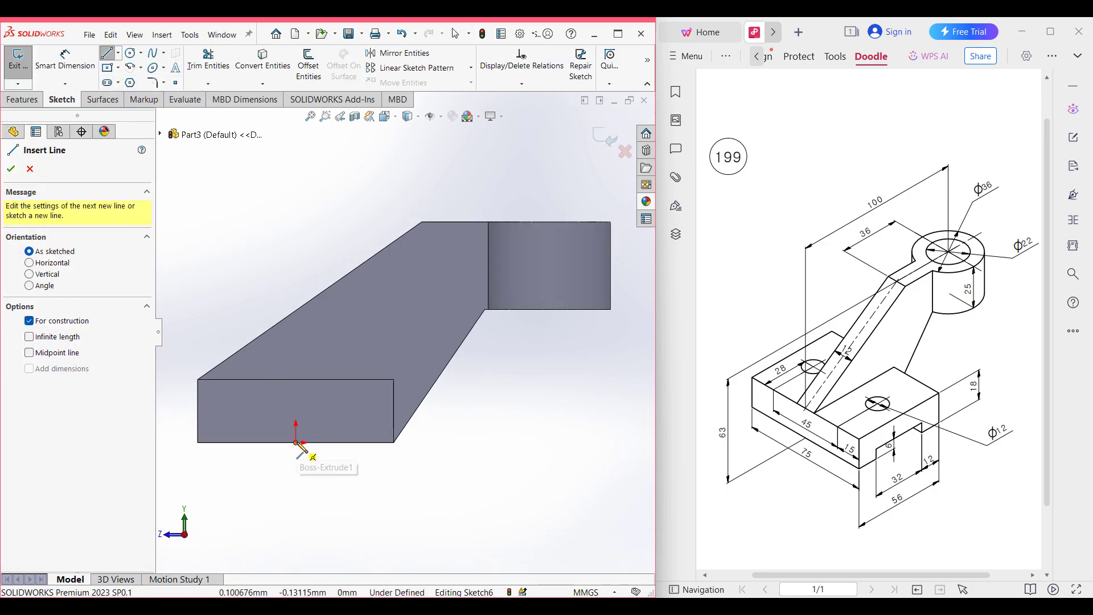
click(296, 398)
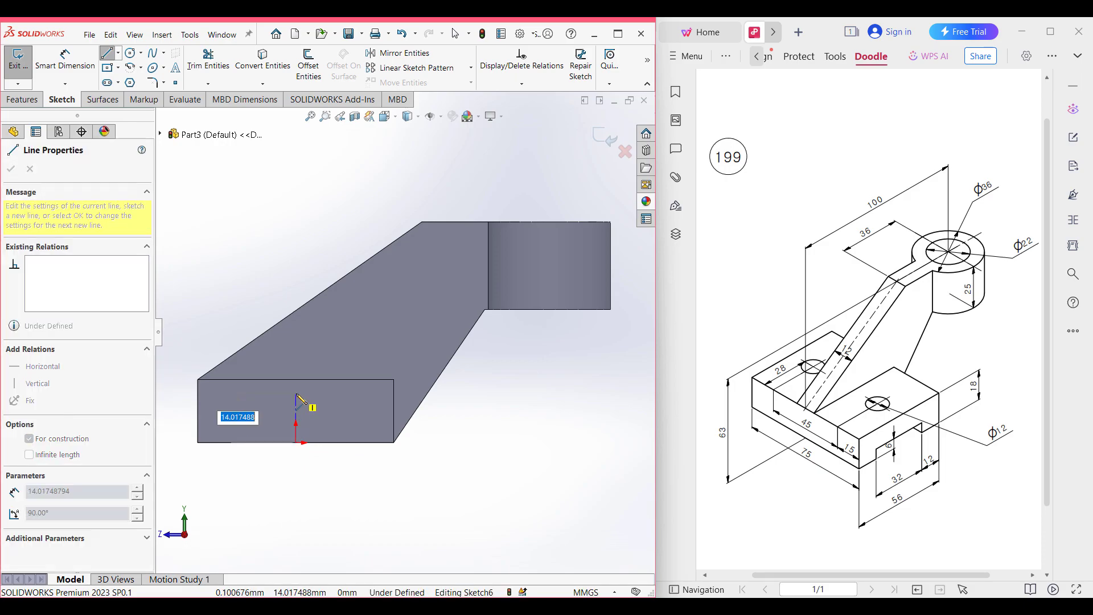
text(6)
key(Return)
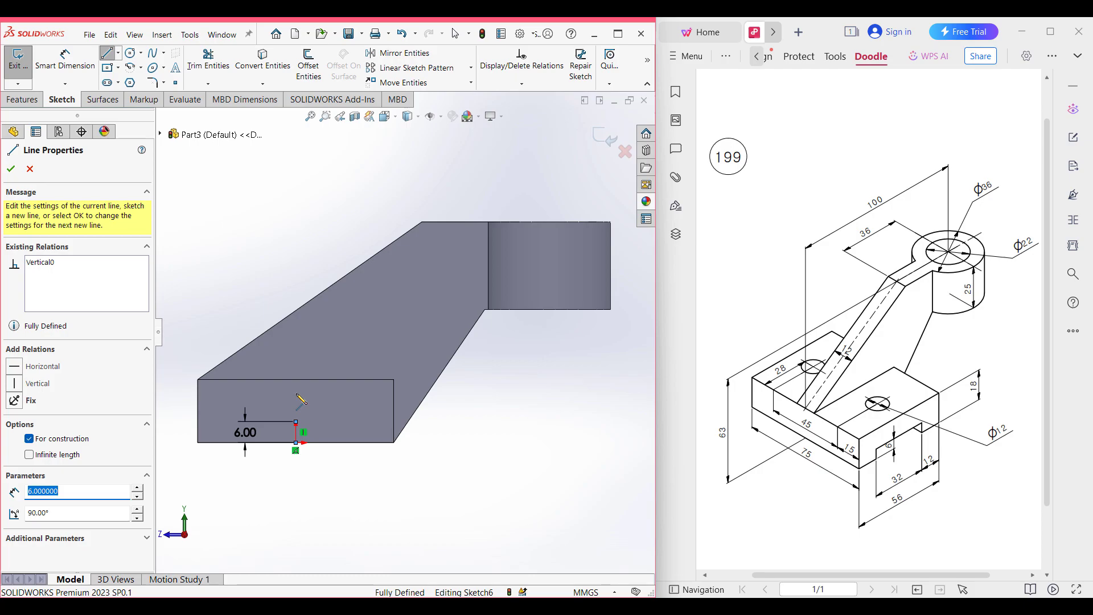
key(Escape)
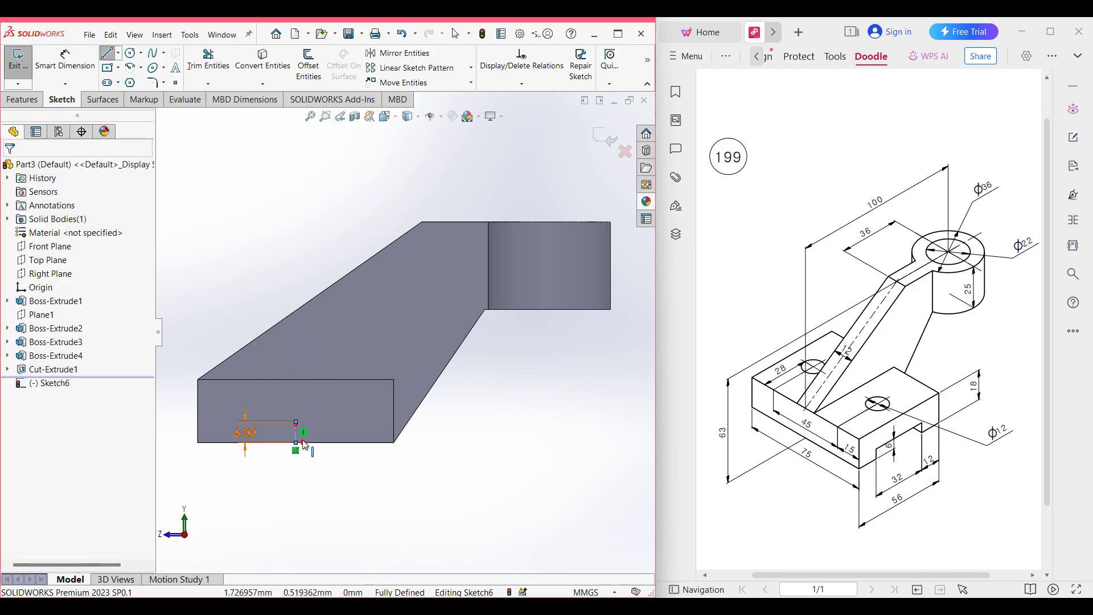
Offset the 6 mm centerline by 32/2 mm in both directions with line-capped ends to form the slot's rectangular profile.
key(f)
scroll(331, 398, down, 5)
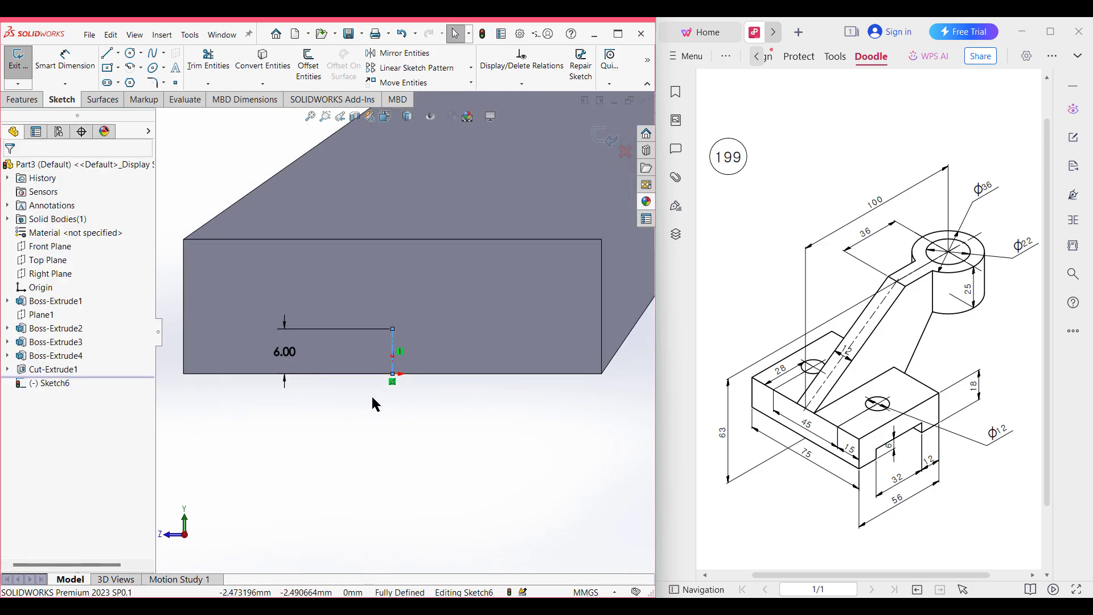
click(309, 64)
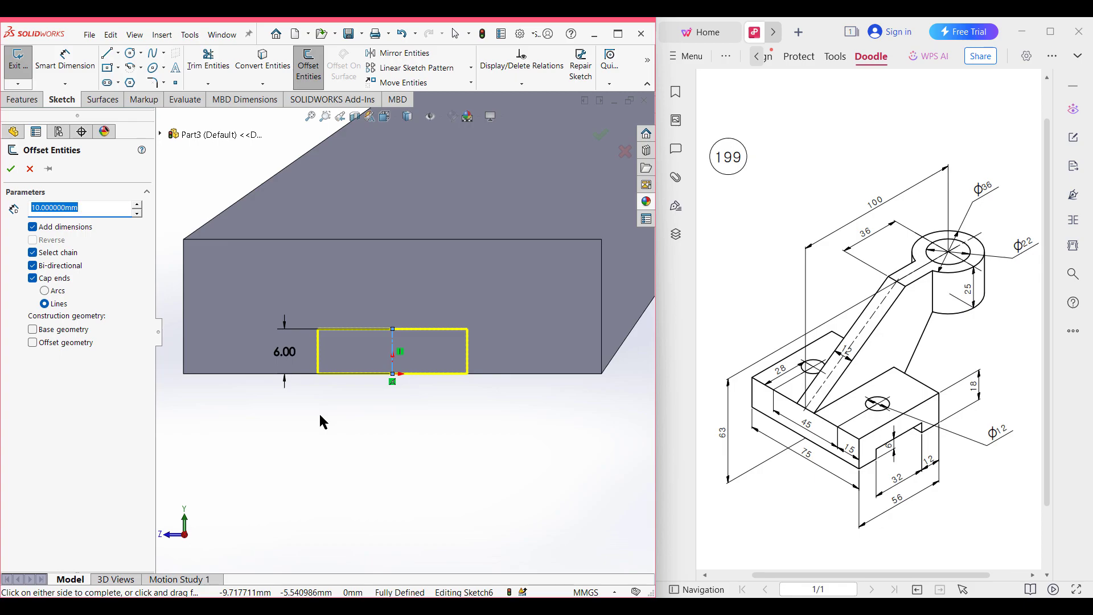
text(32/2)
key(Return)
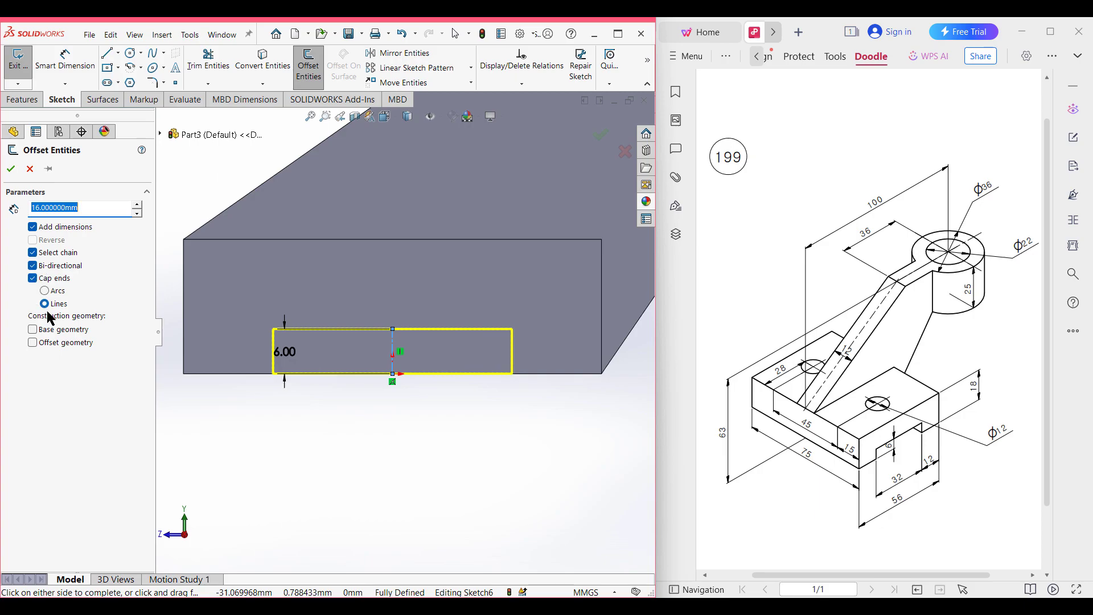
click(9, 169)
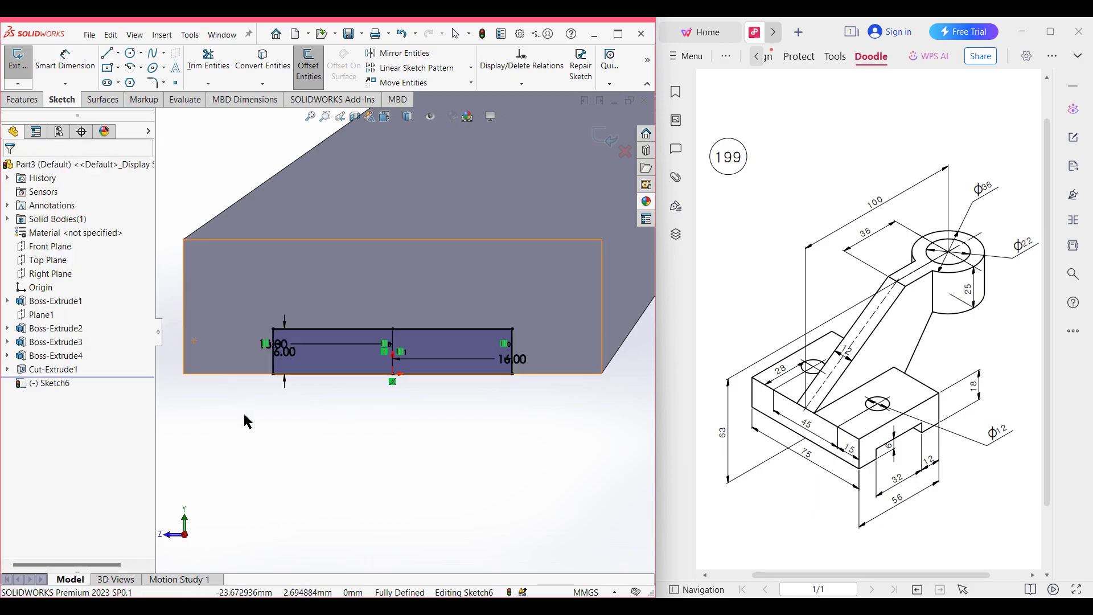
Cut-extrude the slot profile Through All along the underside of the base block.
key(ctrl+7)
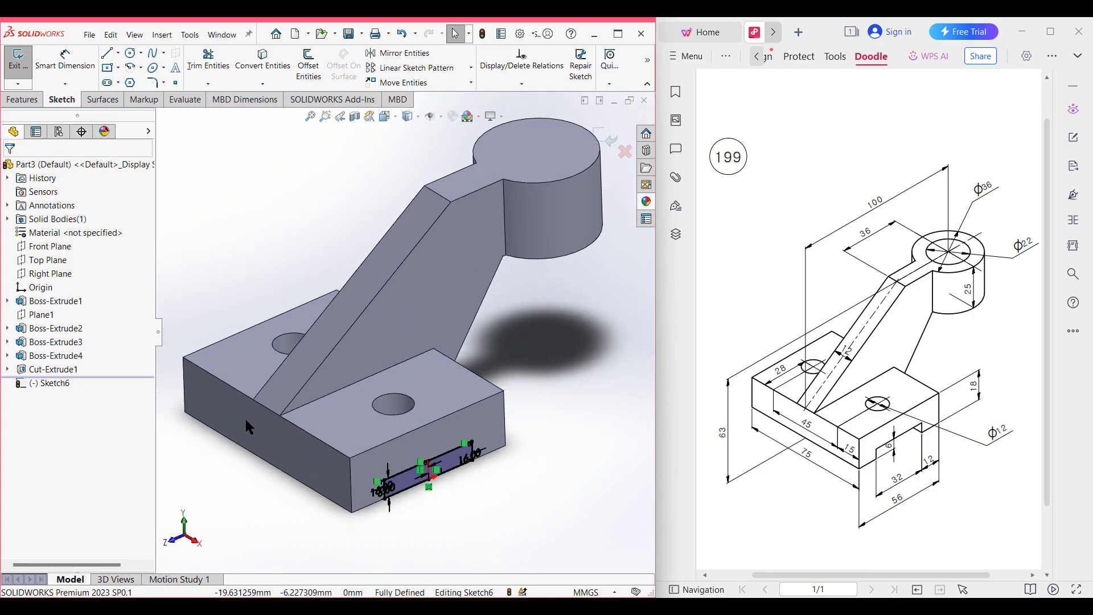
click(17, 99)
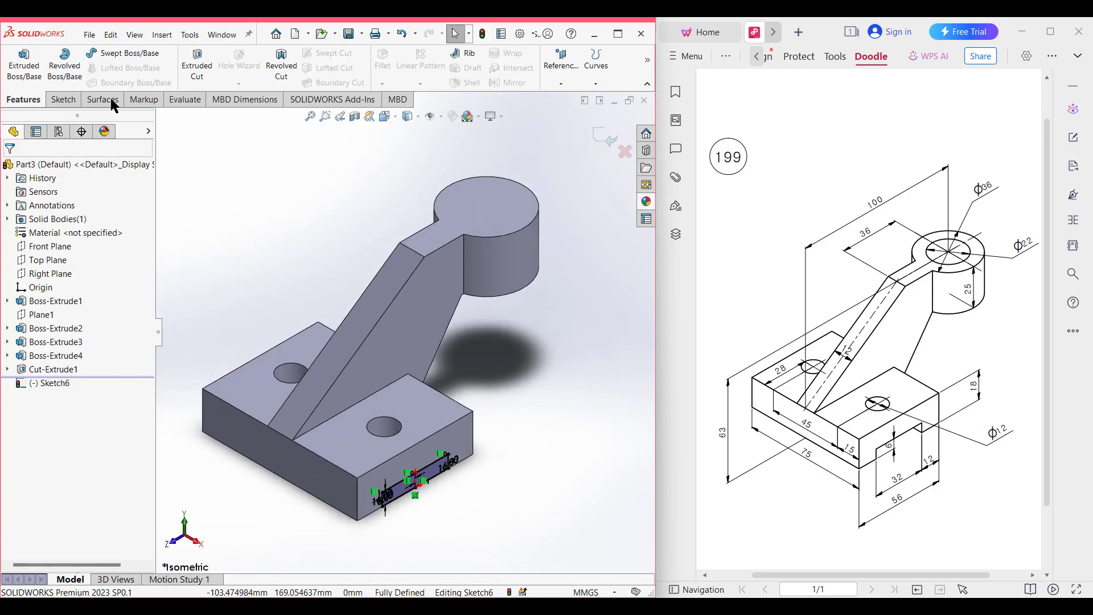
click(193, 71)
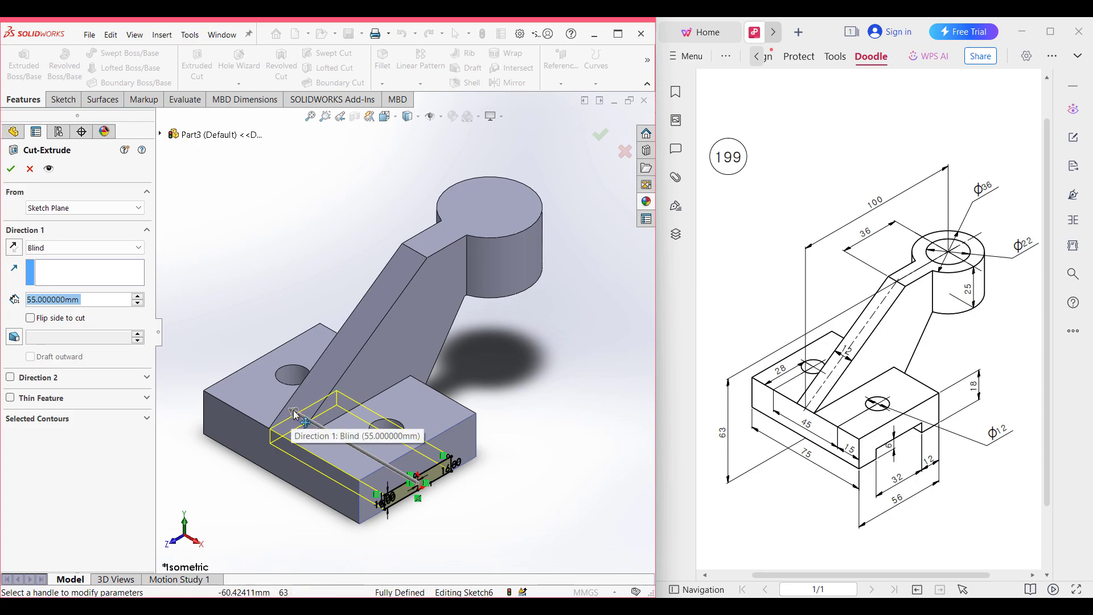
click(79, 247)
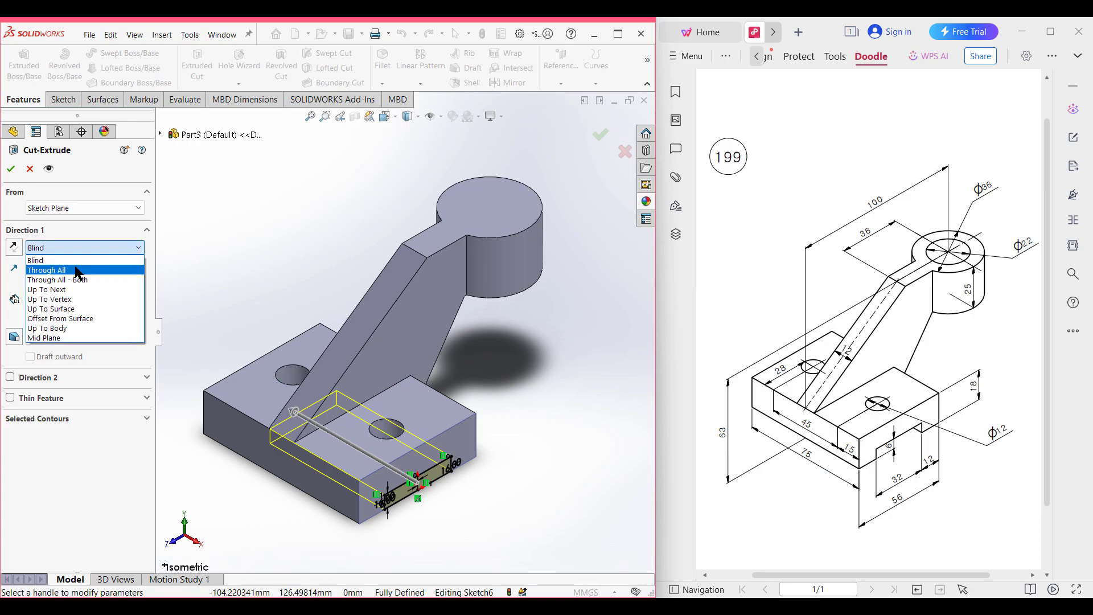
click(79, 272)
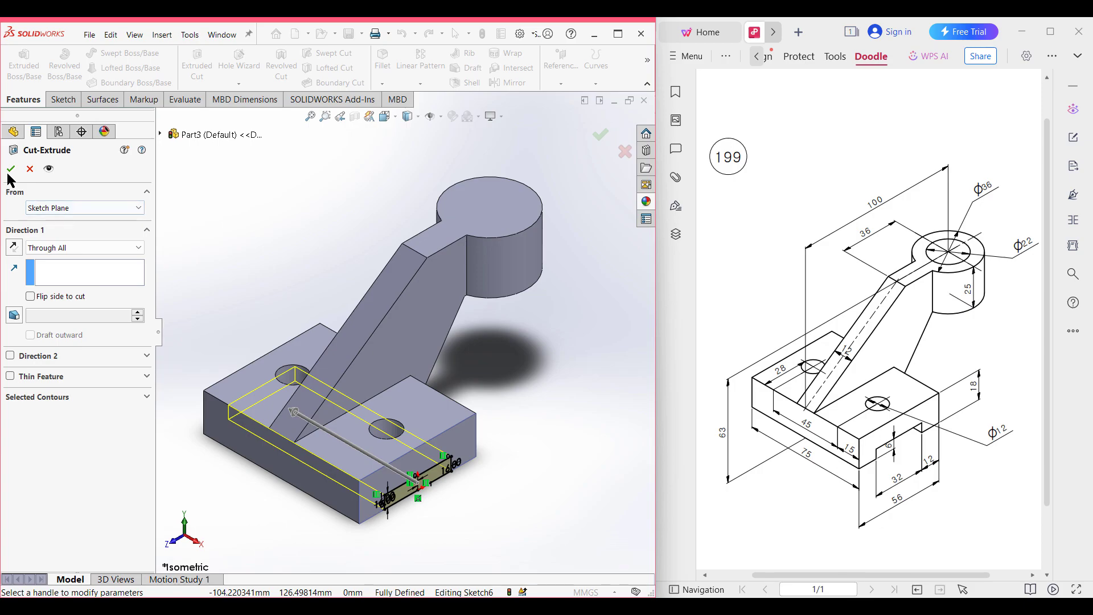
click(265, 237)
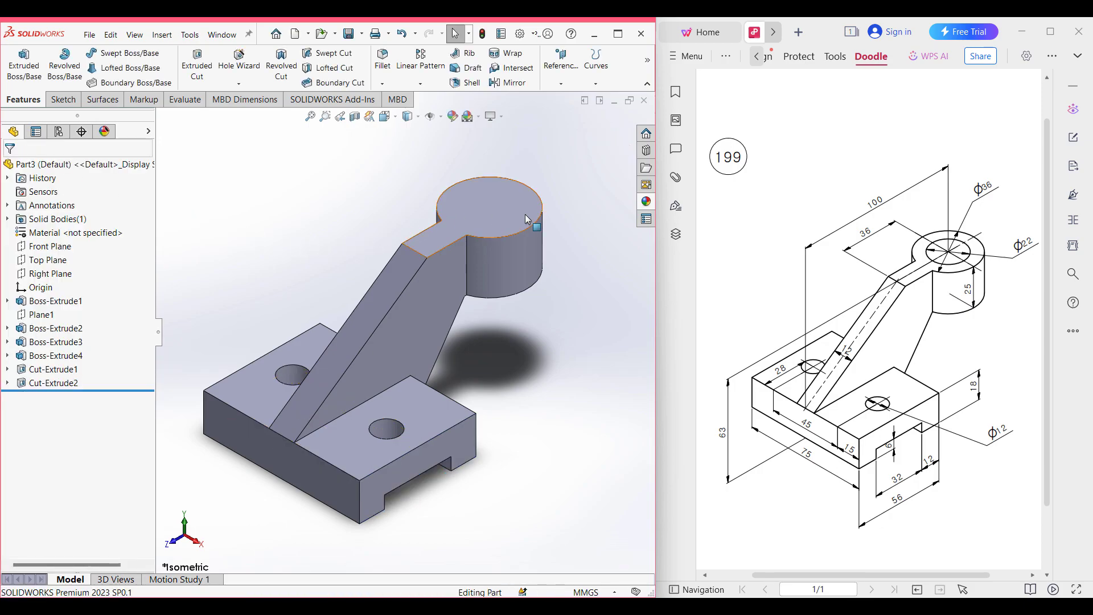
Start a sketch on the boss's top face and draw a 22 mm diameter circle concentric with the boss.
click(503, 222)
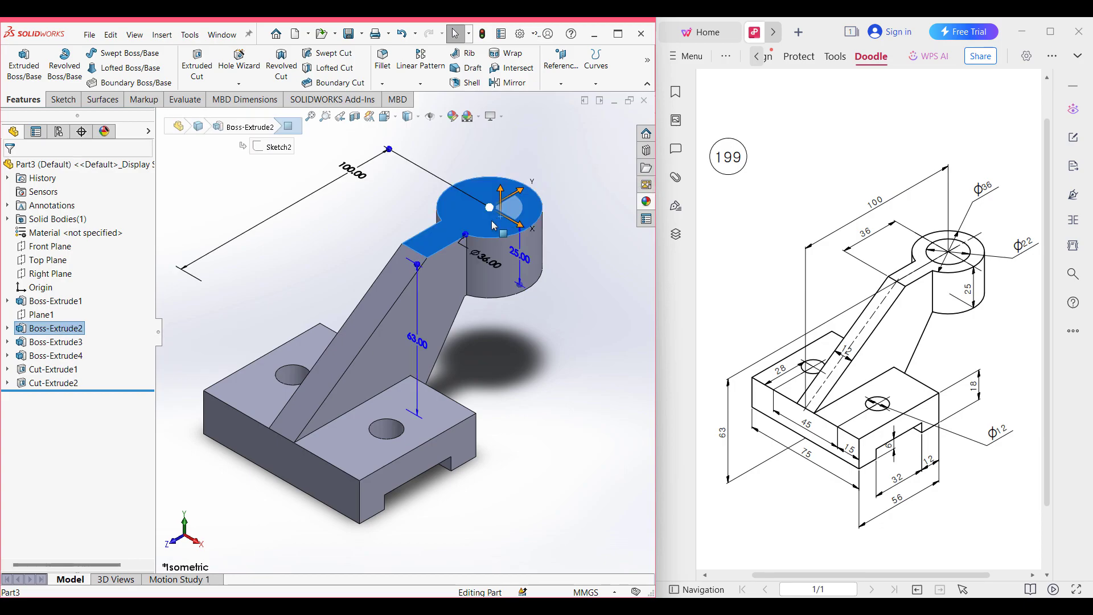
right_click(494, 221)
click(519, 204)
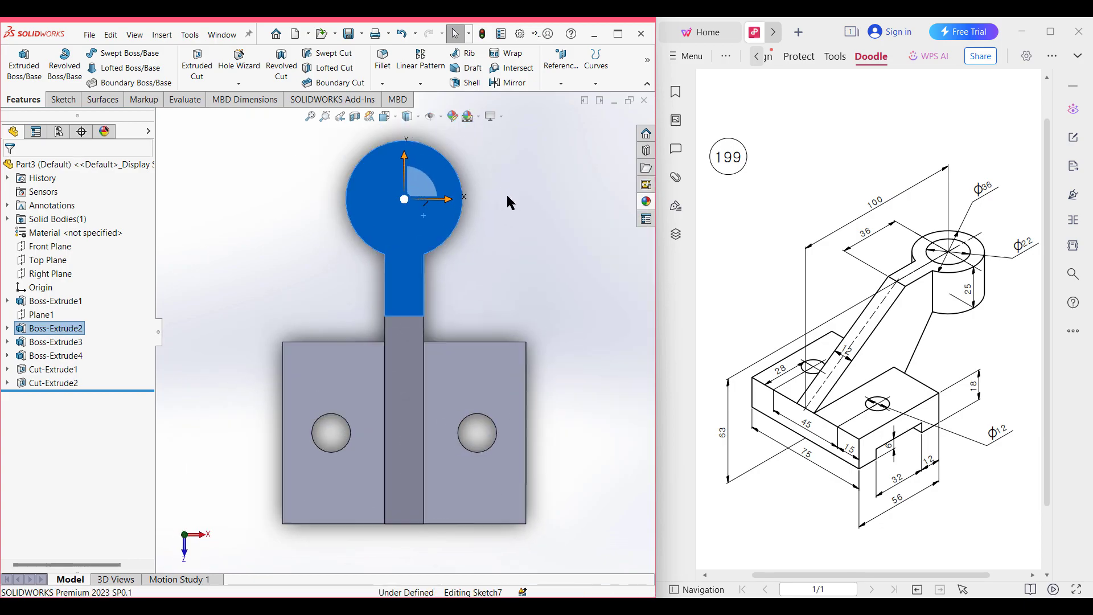
key(Escape)
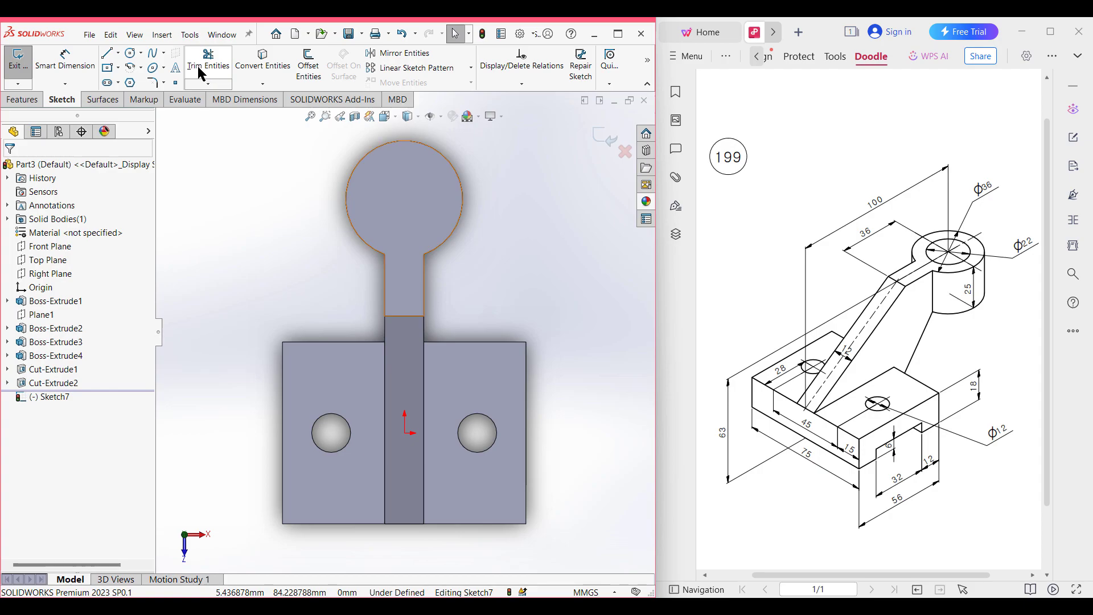
click(129, 54)
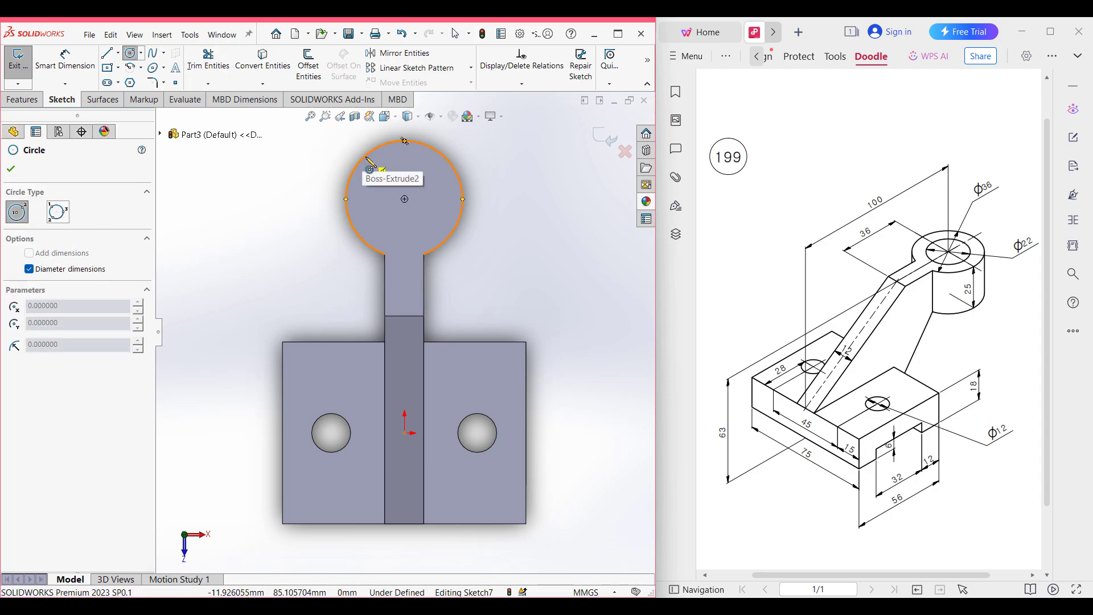
click(405, 200)
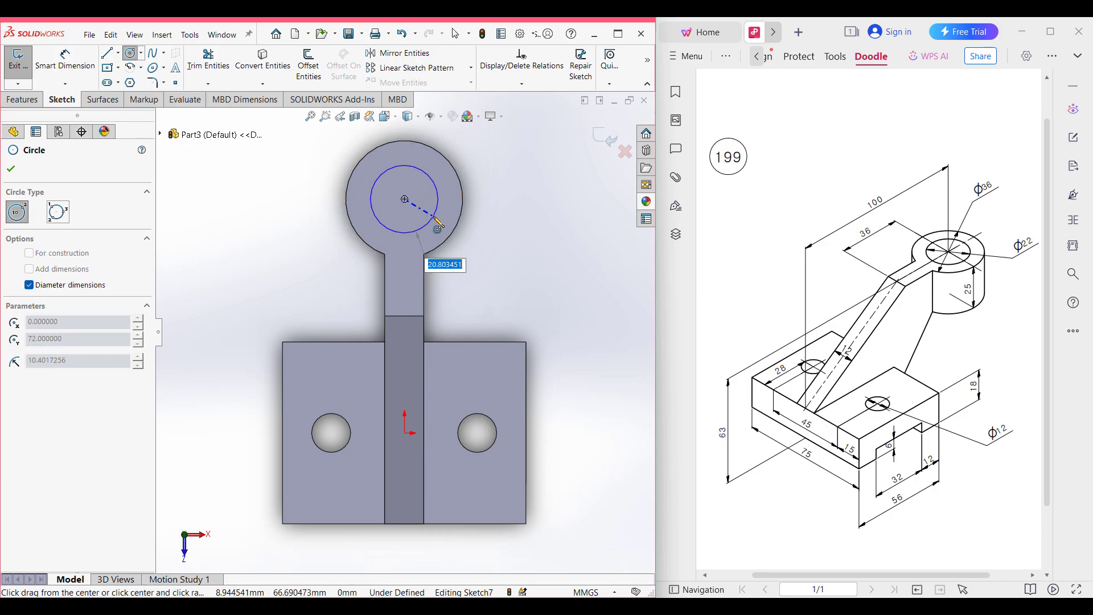
text(22)
key(Return)
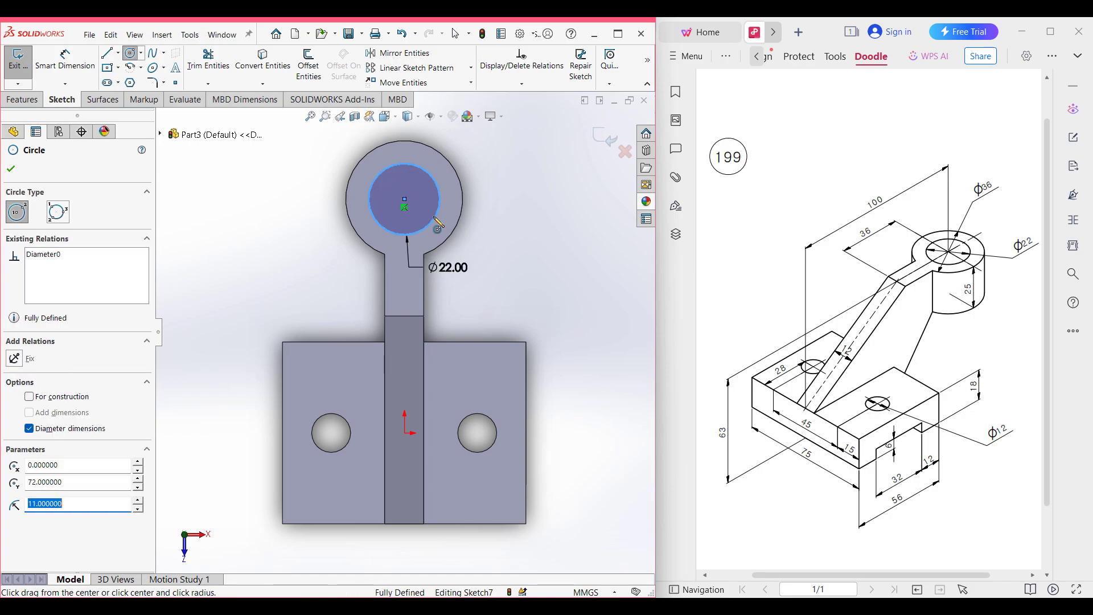
Cut-extrude the 22 mm circle Through All, downward through the boss.
key(ctrl+7)
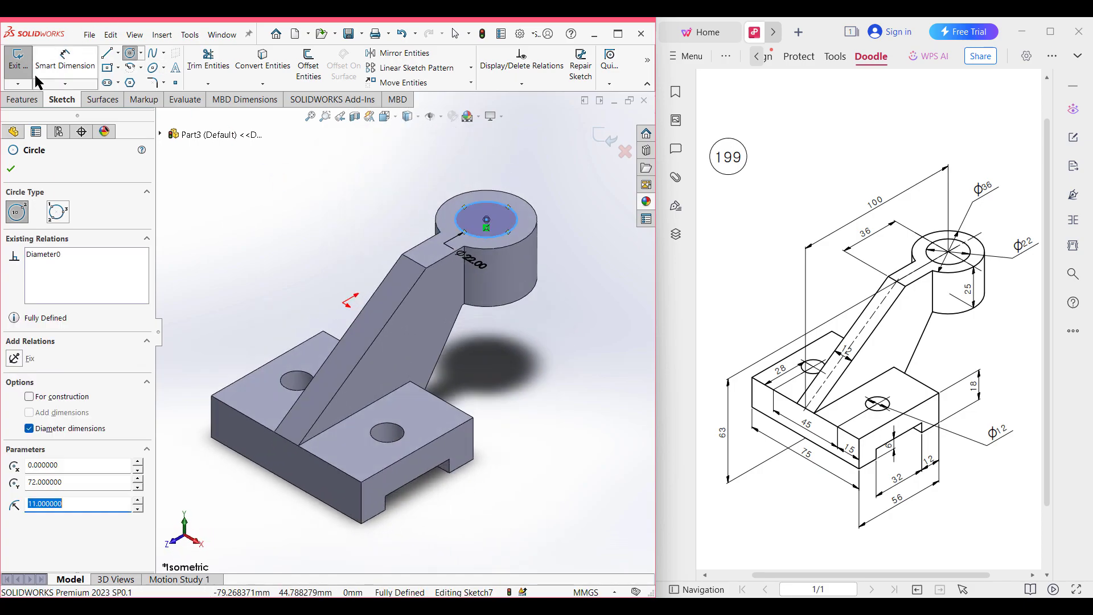
click(27, 98)
click(190, 68)
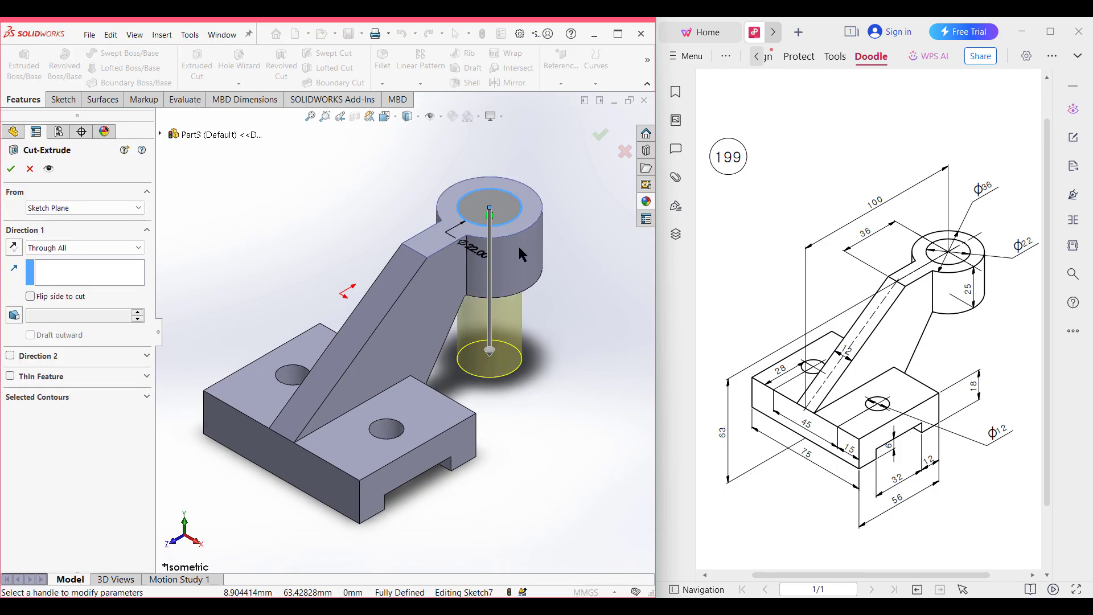
click(11, 168)
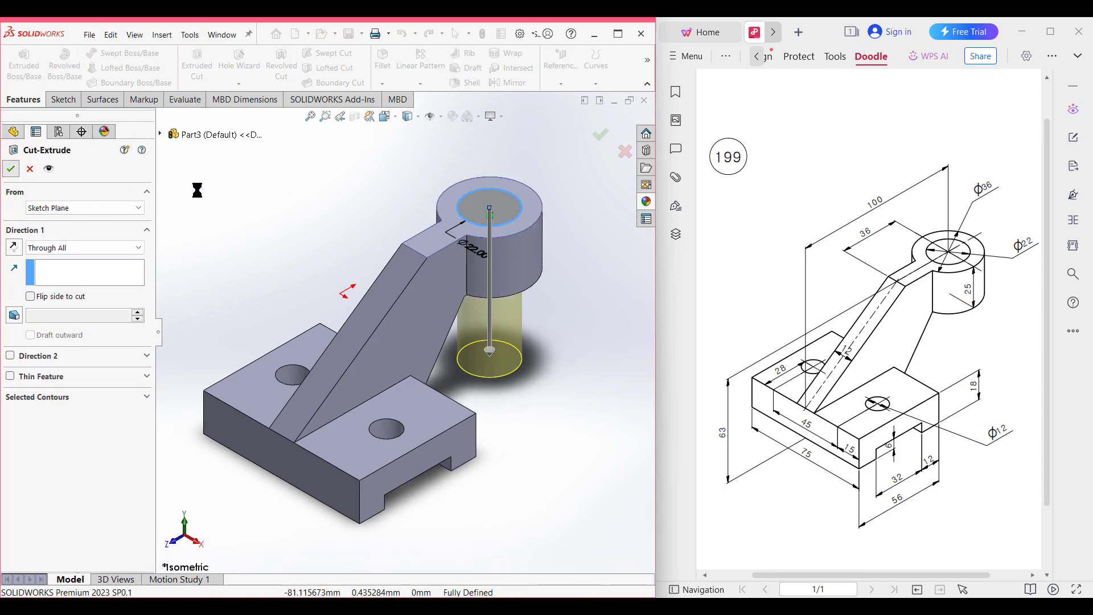